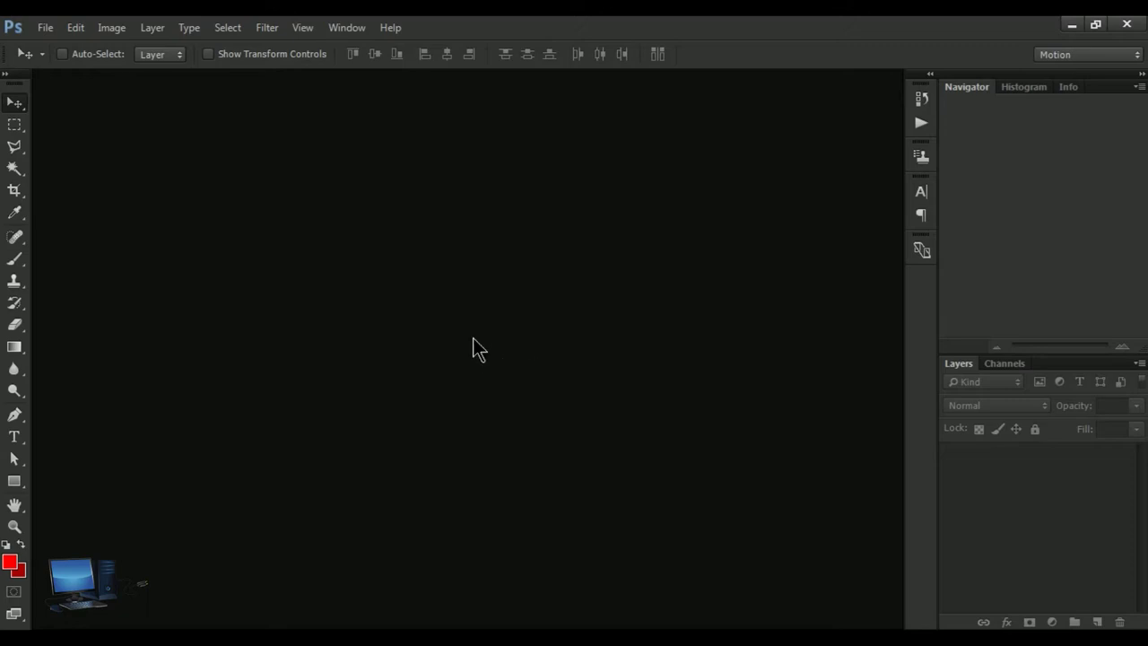
Show the File menu commands over the empty Photoshop workspace
{"action": "left_click", "coordinate": [46, 28]}
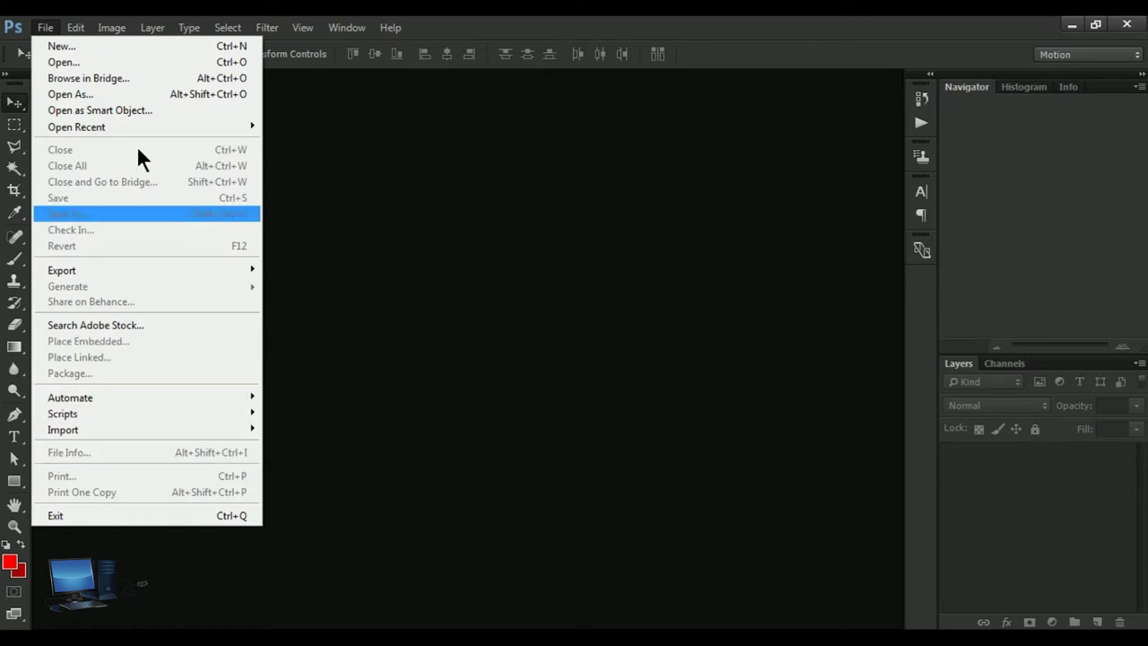
Open the guitar photo download.jpg from the Photo folder
{"action": "left_click", "coordinate": [103, 62]}
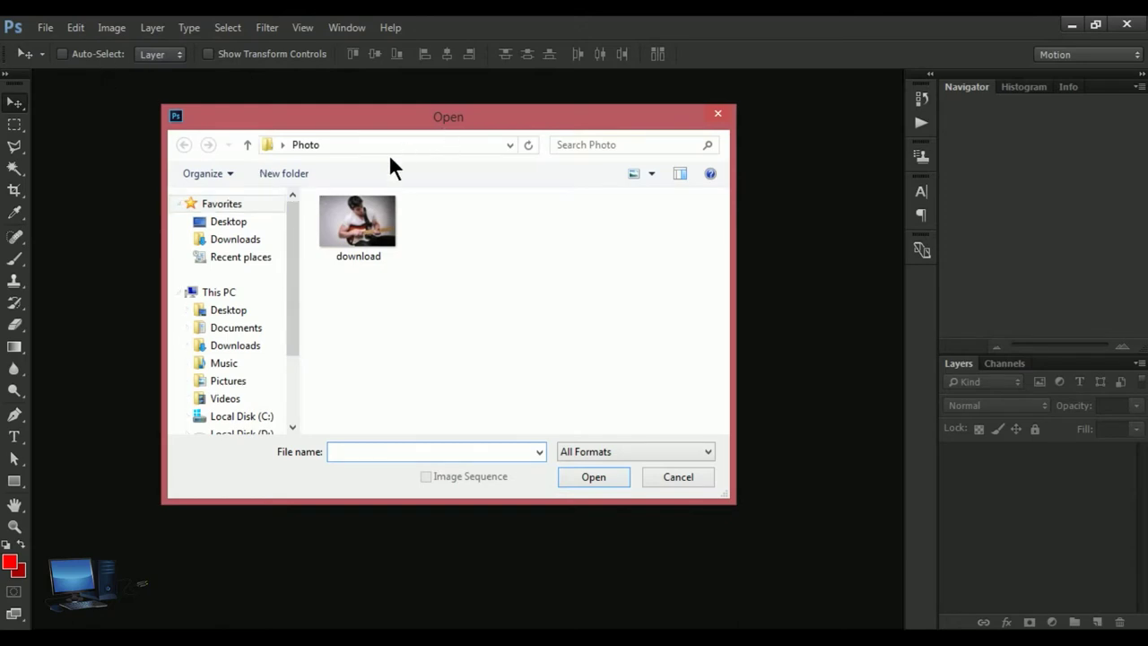
{"action": "left_click", "coordinate": [361, 224]}
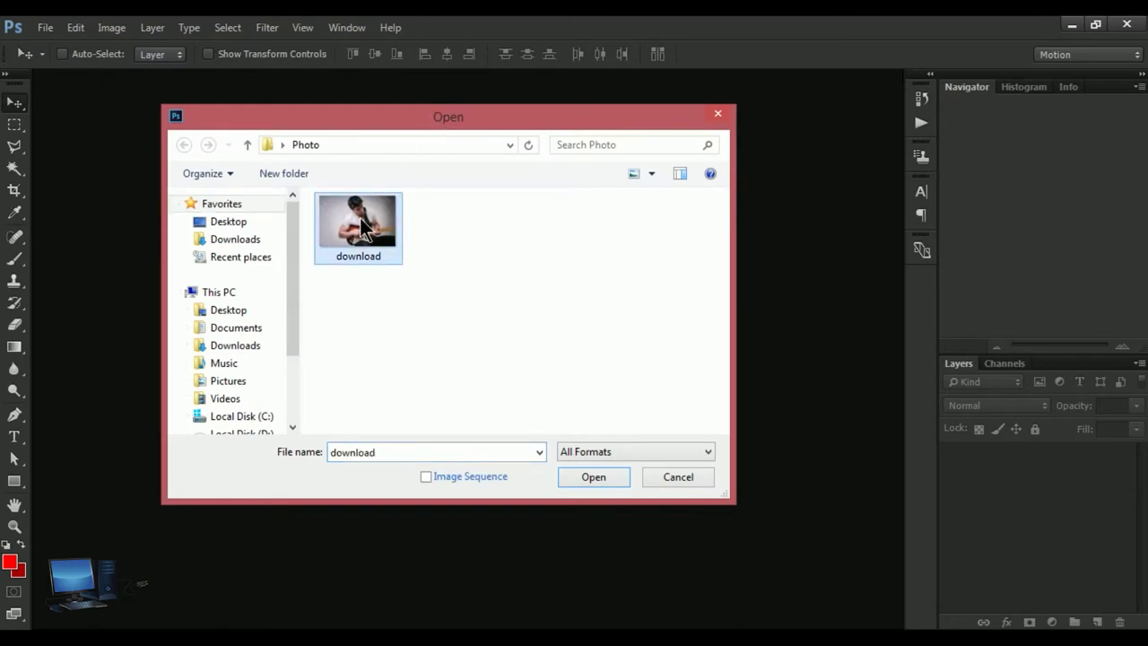
{"action": "left_click", "coordinate": [609, 484]}
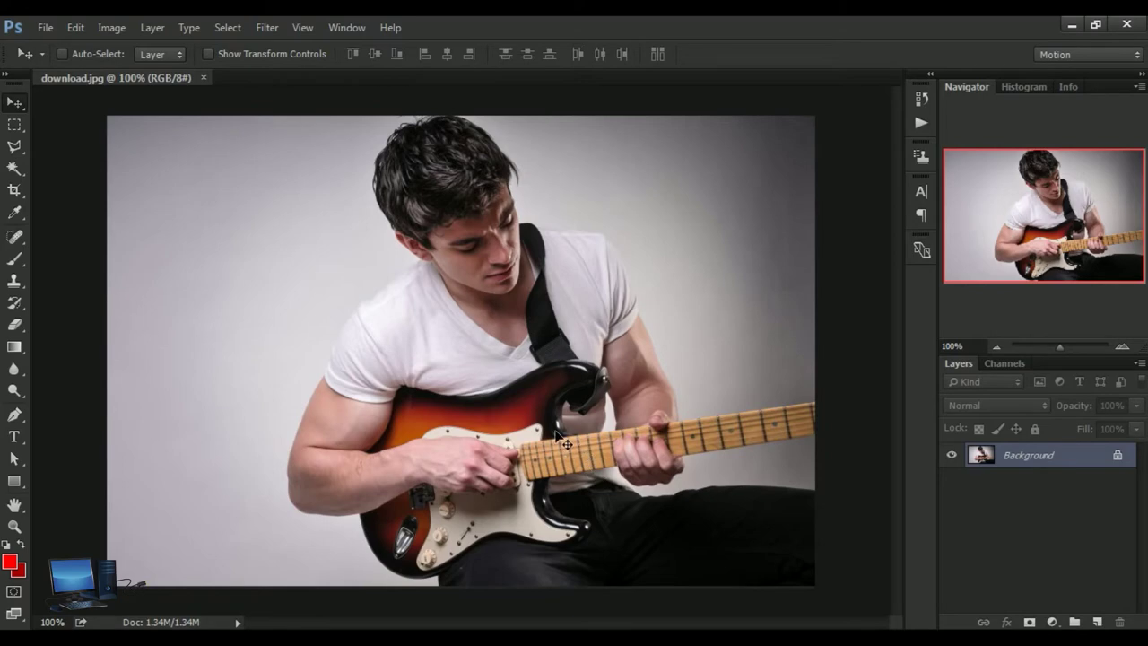
{"action": "left_click", "coordinate": [45, 28]}
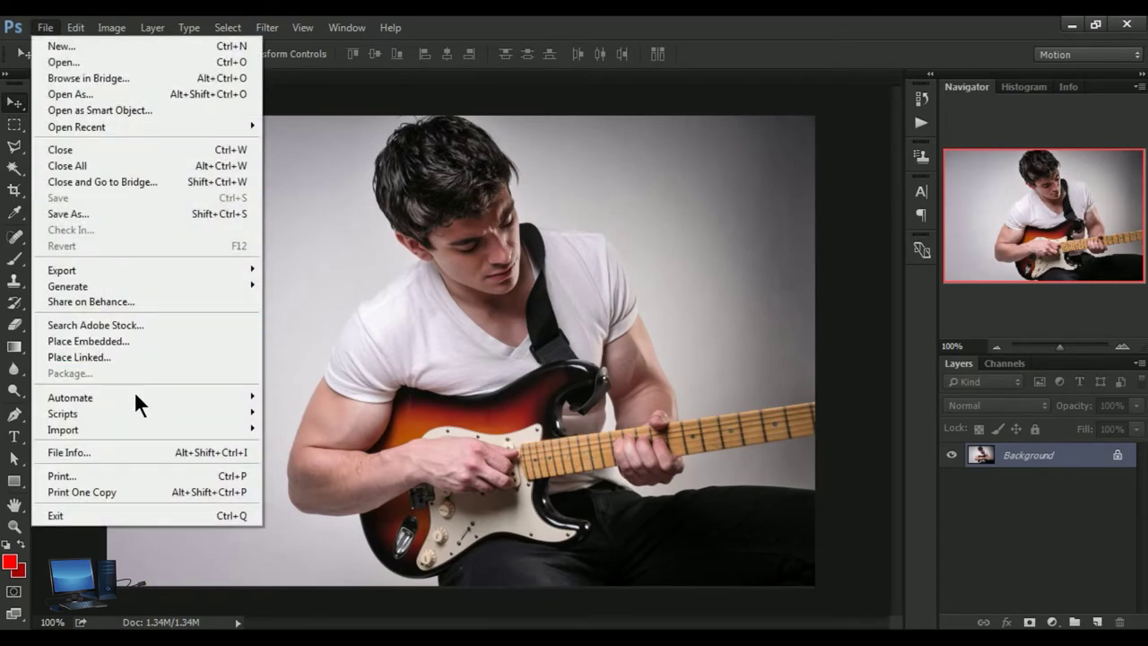
{"action": "mouse_move", "coordinate": [69, 397]}
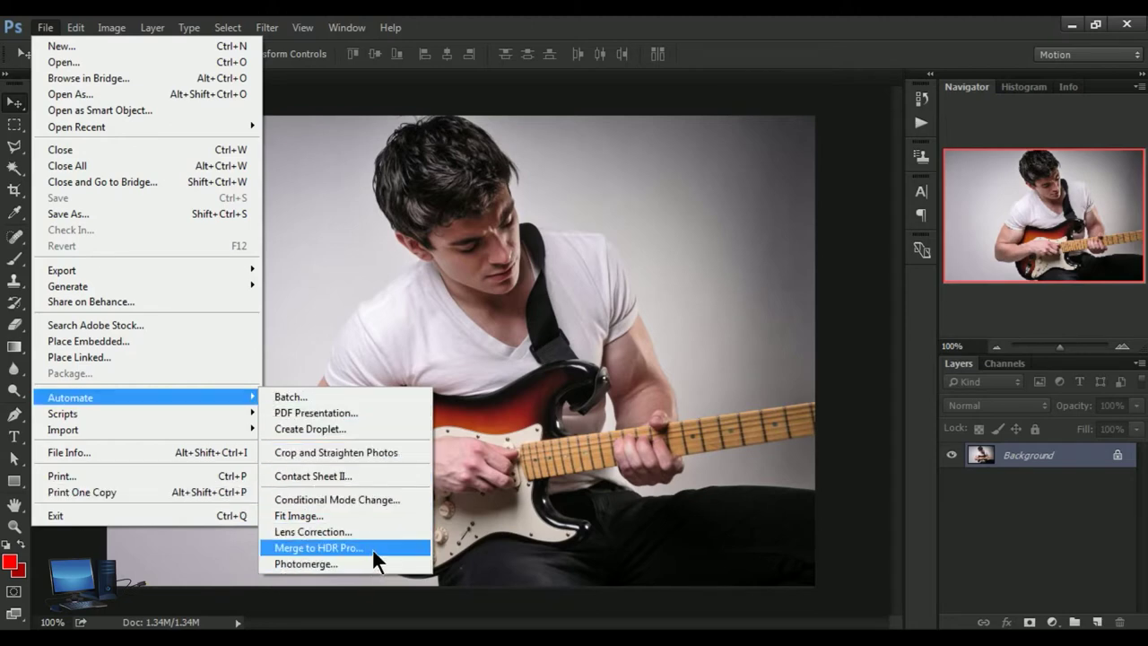
Set up a Batch playing Vignette (selection) from Default Actions on a Folder source
{"action": "left_click", "coordinate": [335, 397]}
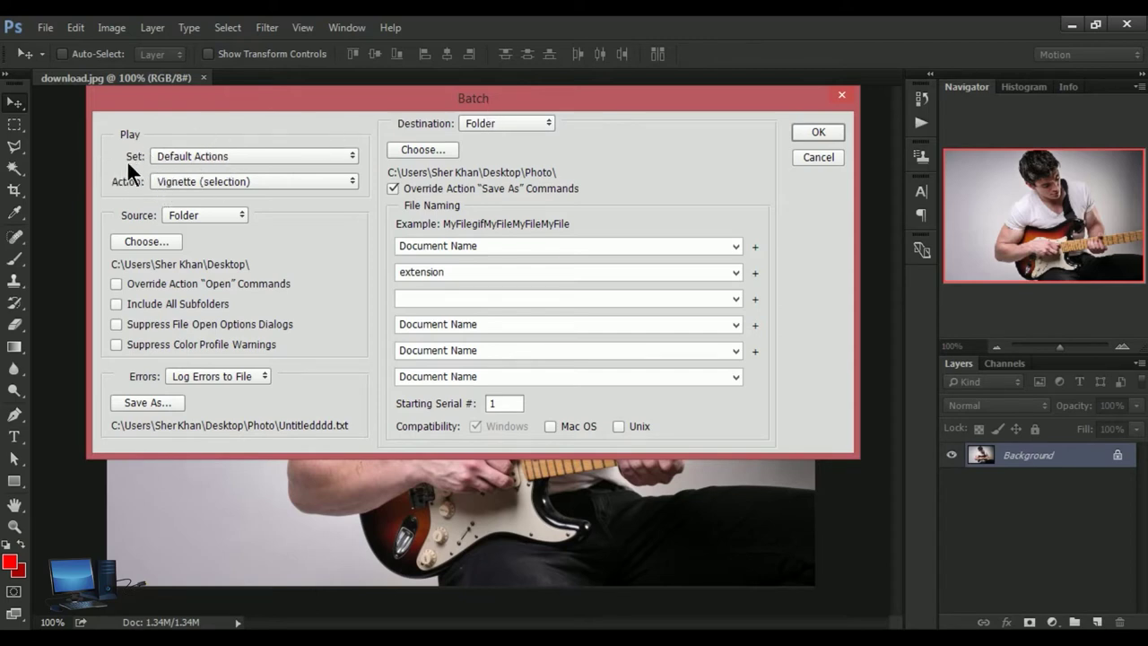
{"action": "left_click", "coordinate": [348, 157]}
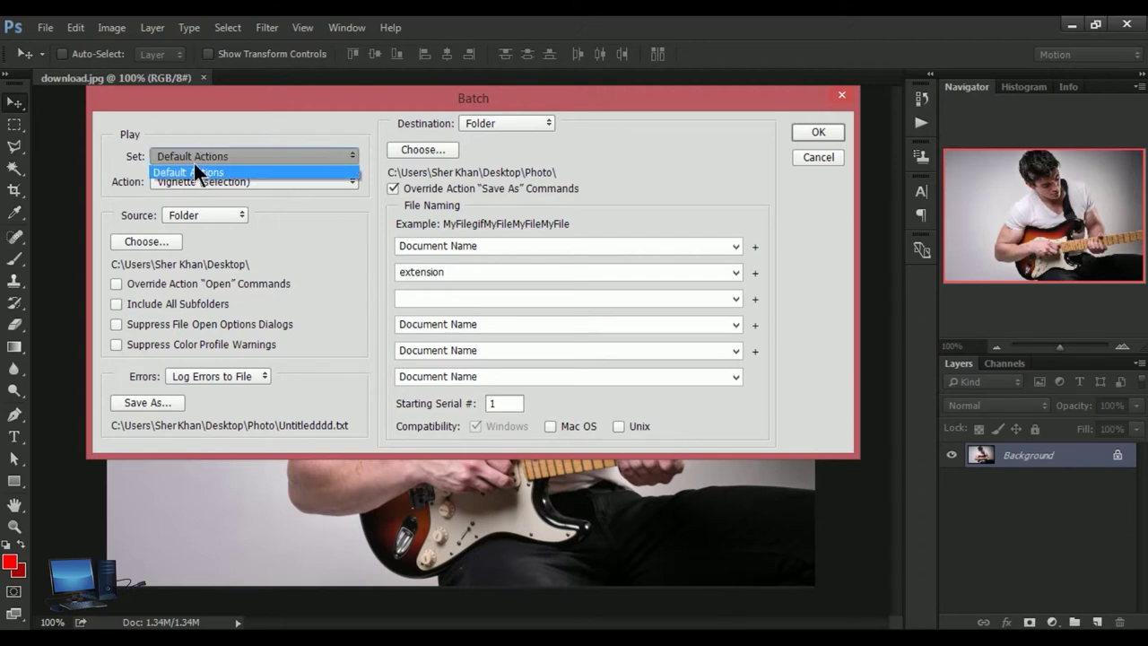
{"action": "left_click", "coordinate": [238, 137]}
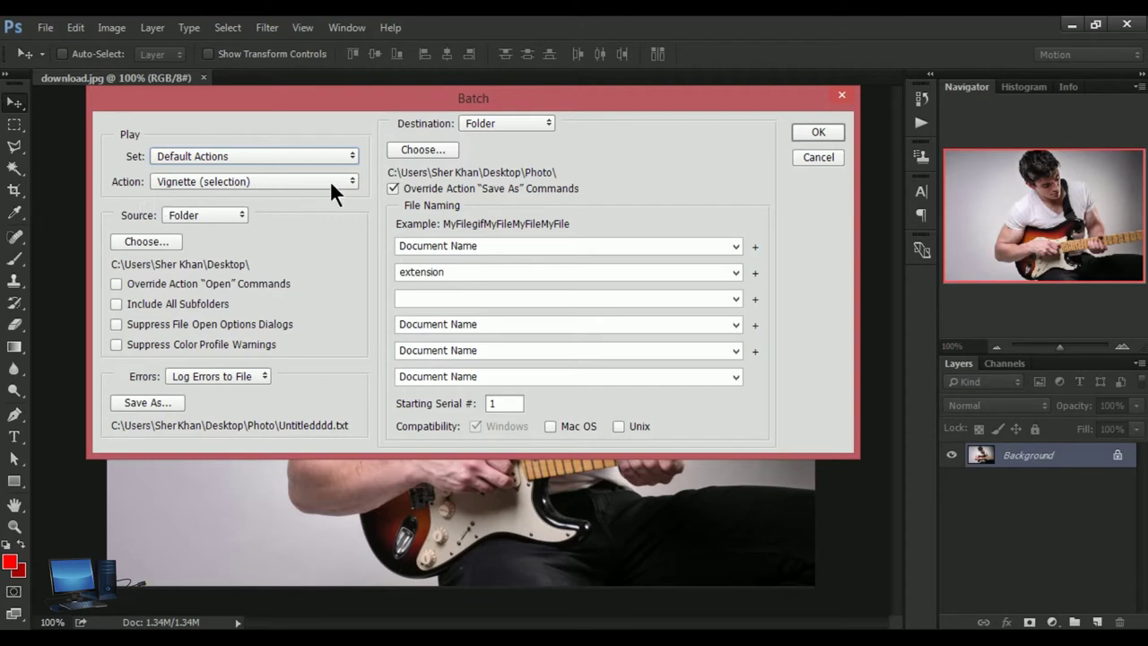
{"action": "left_click", "coordinate": [353, 181]}
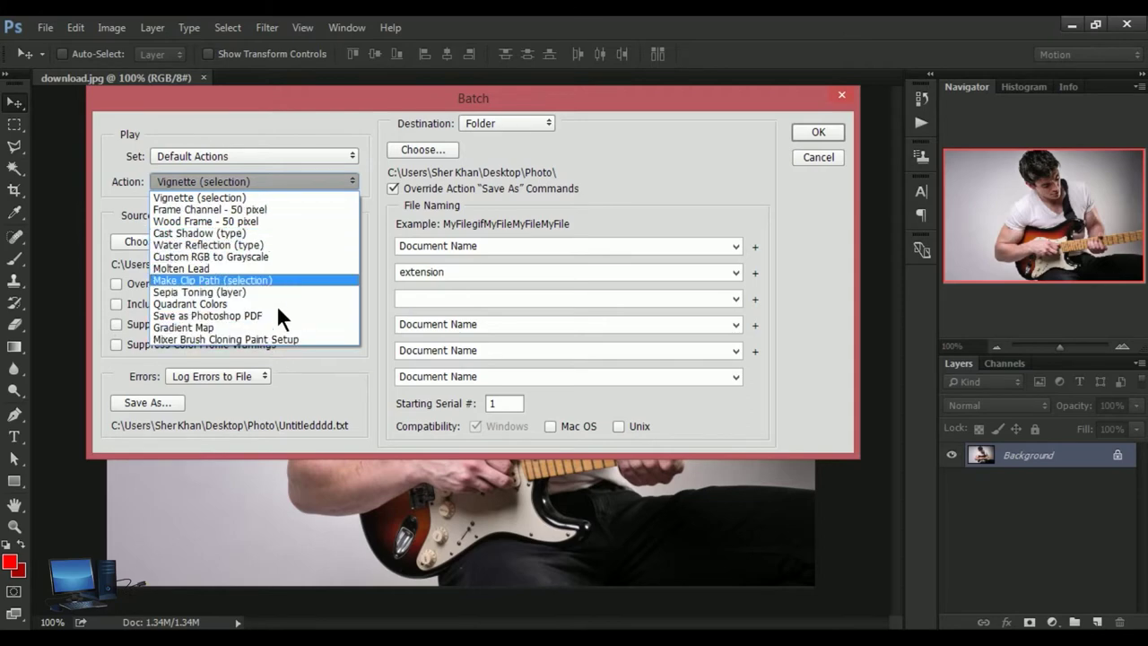
{"action": "left_click", "coordinate": [277, 110]}
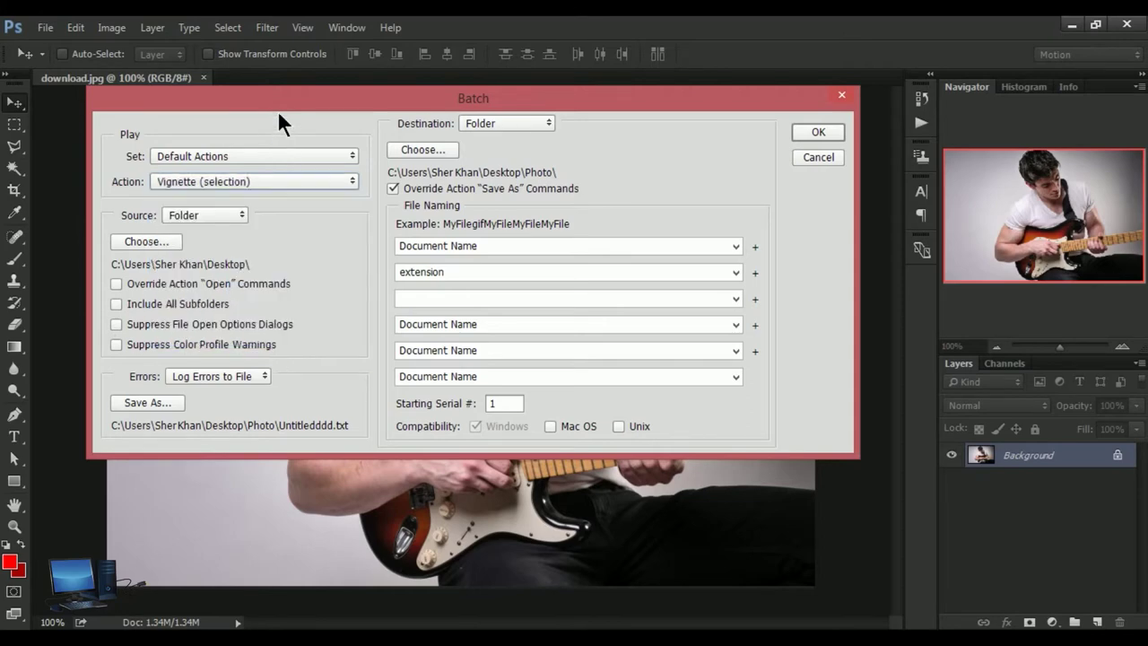
{"action": "left_click", "coordinate": [237, 215]}
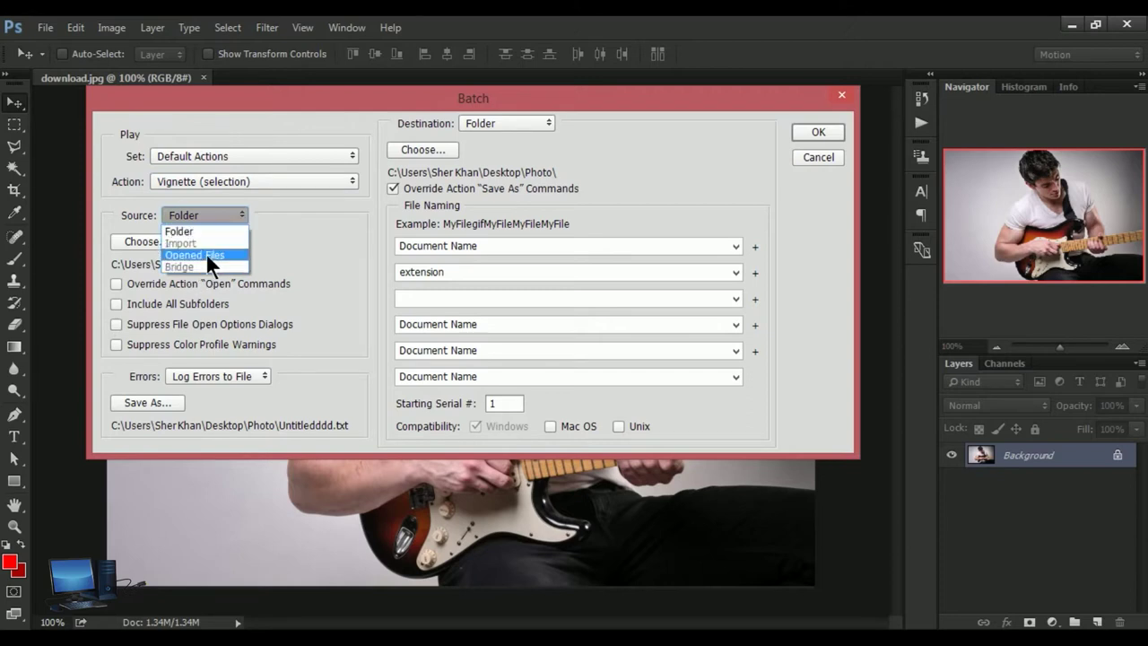
{"action": "left_click", "coordinate": [144, 243]}
{"action": "left_click", "coordinate": [144, 243]}
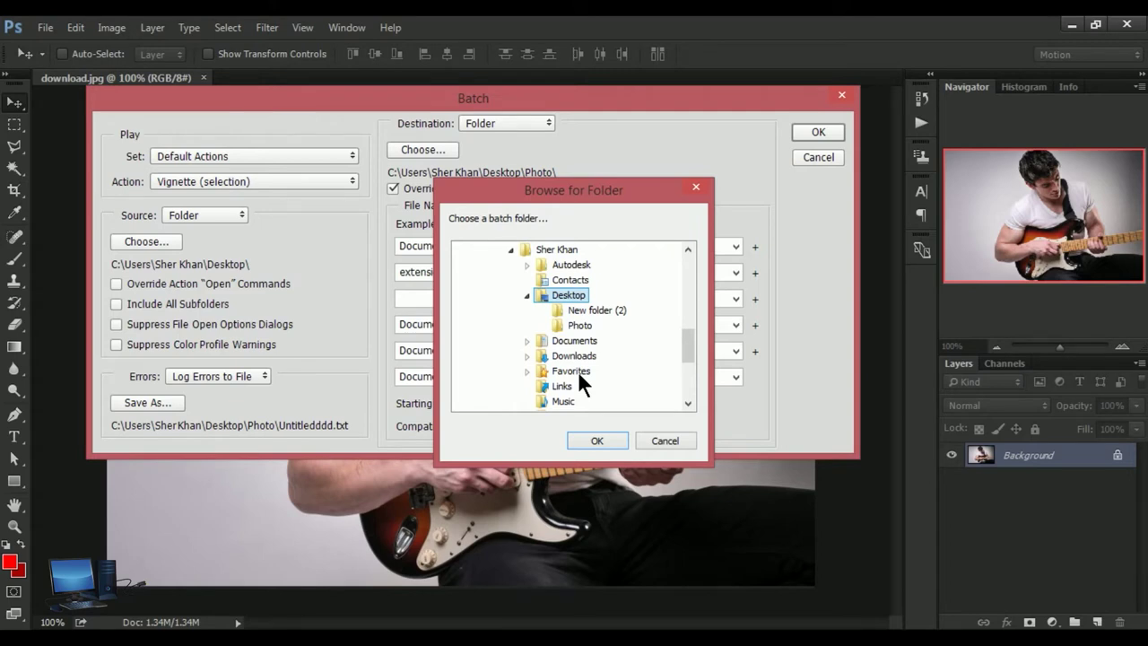
Close the folder chooser and leave Override Action 'Open' Commands off after trying it
{"action": "left_click", "coordinate": [702, 188]}
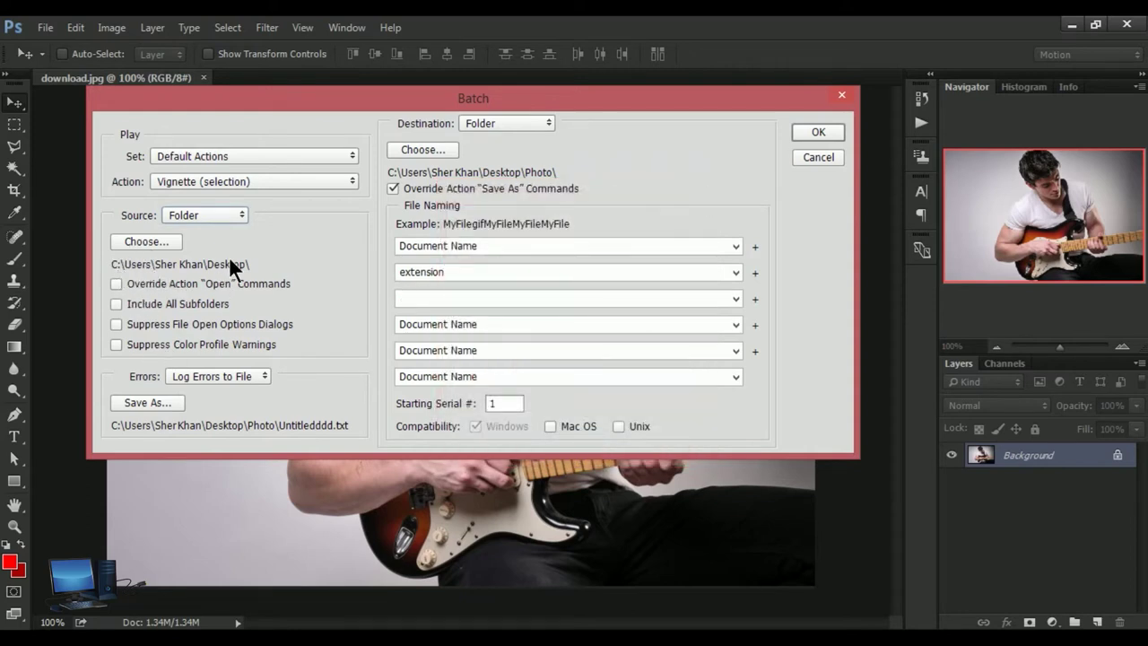
{"action": "left_click", "coordinate": [117, 283]}
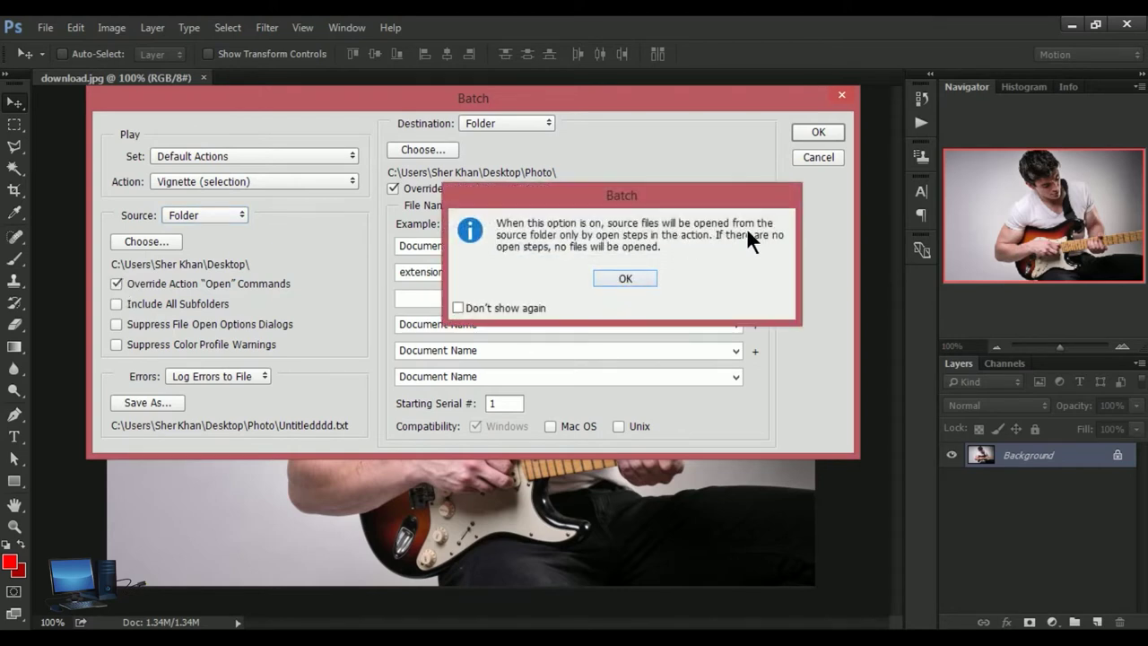
{"action": "left_click", "coordinate": [626, 279]}
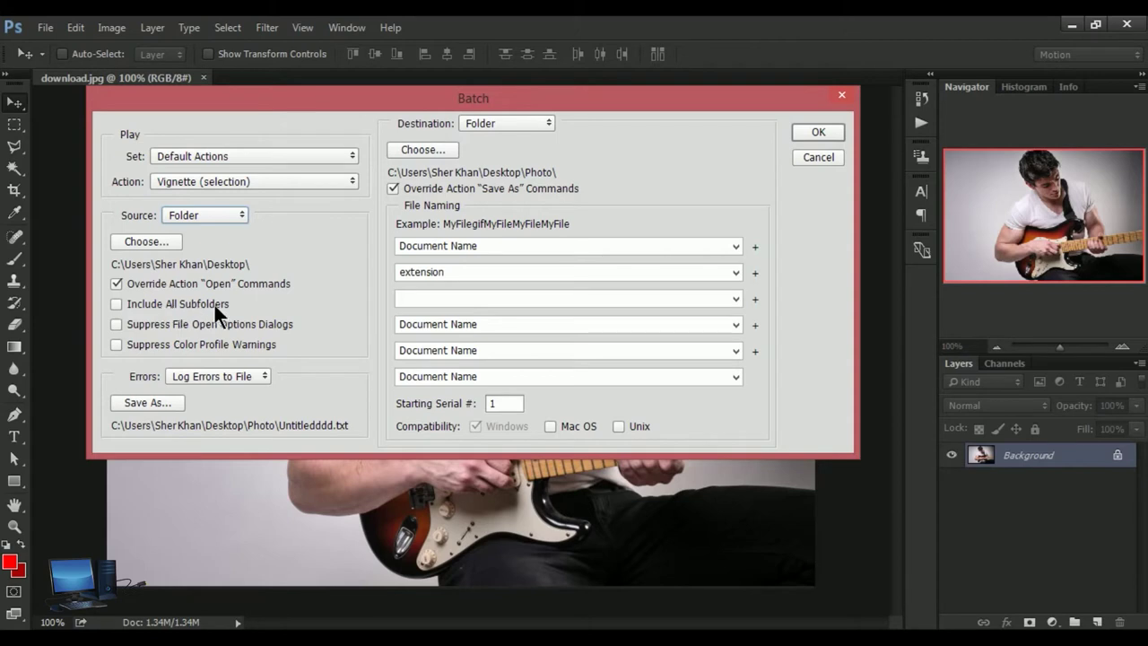
{"action": "left_click", "coordinate": [116, 284]}
Log batch errors to Untitledddd.txt in the Photo folder on the Desktop
{"action": "left_click", "coordinate": [261, 376]}
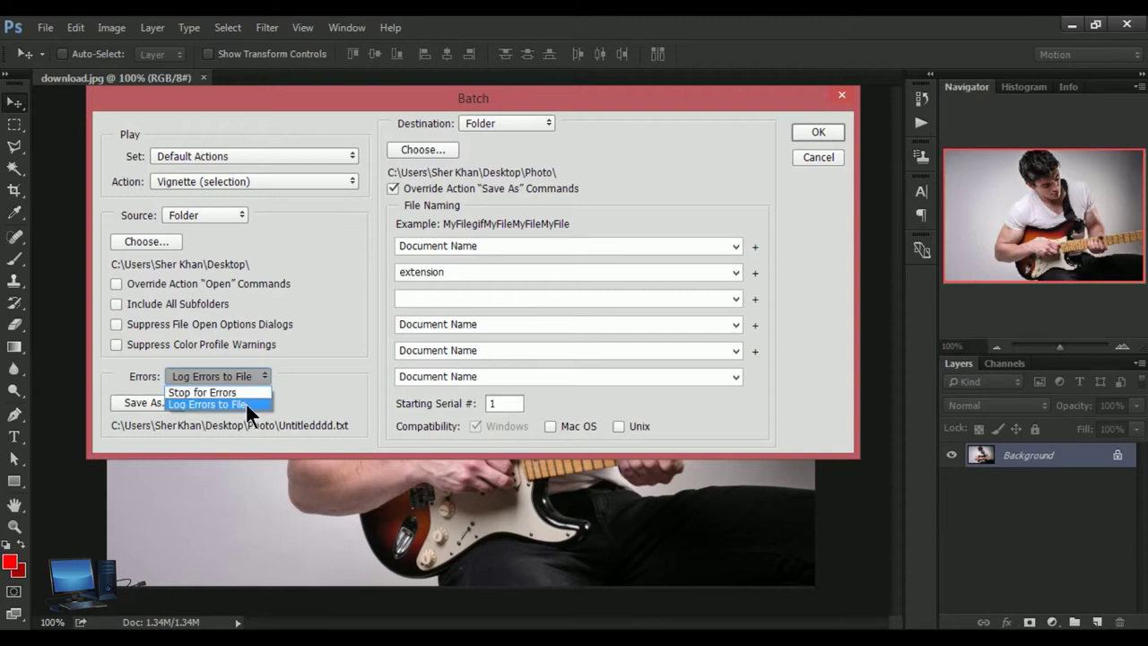
{"action": "left_click", "coordinate": [310, 391]}
{"action": "left_click", "coordinate": [157, 409]}
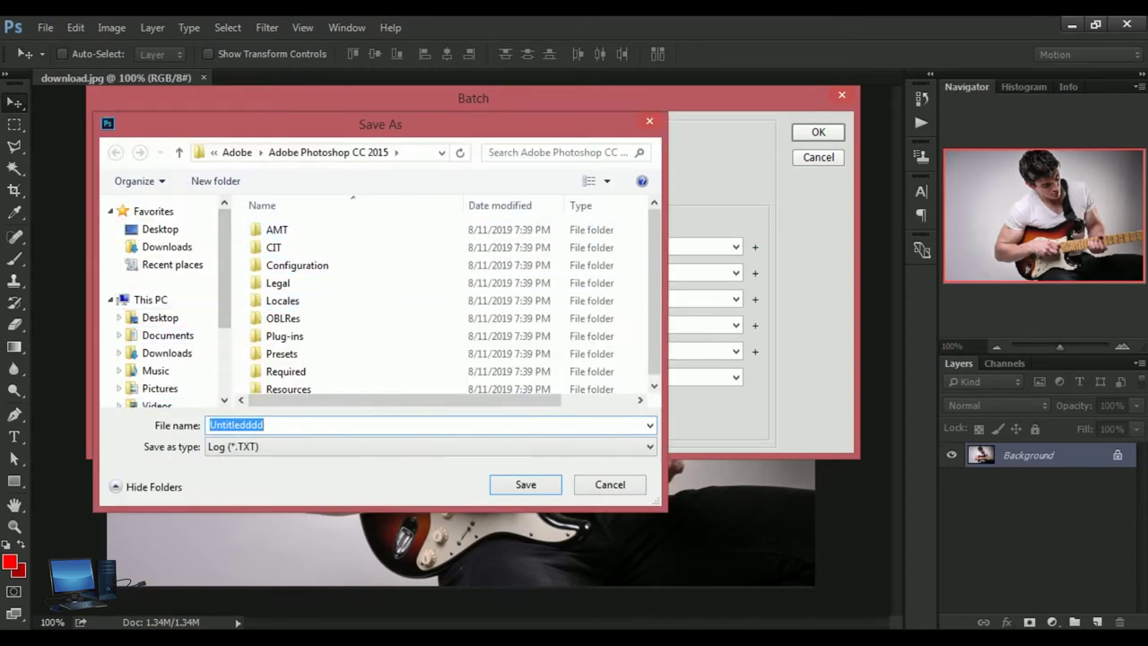
{"action": "left_click", "coordinate": [189, 232]}
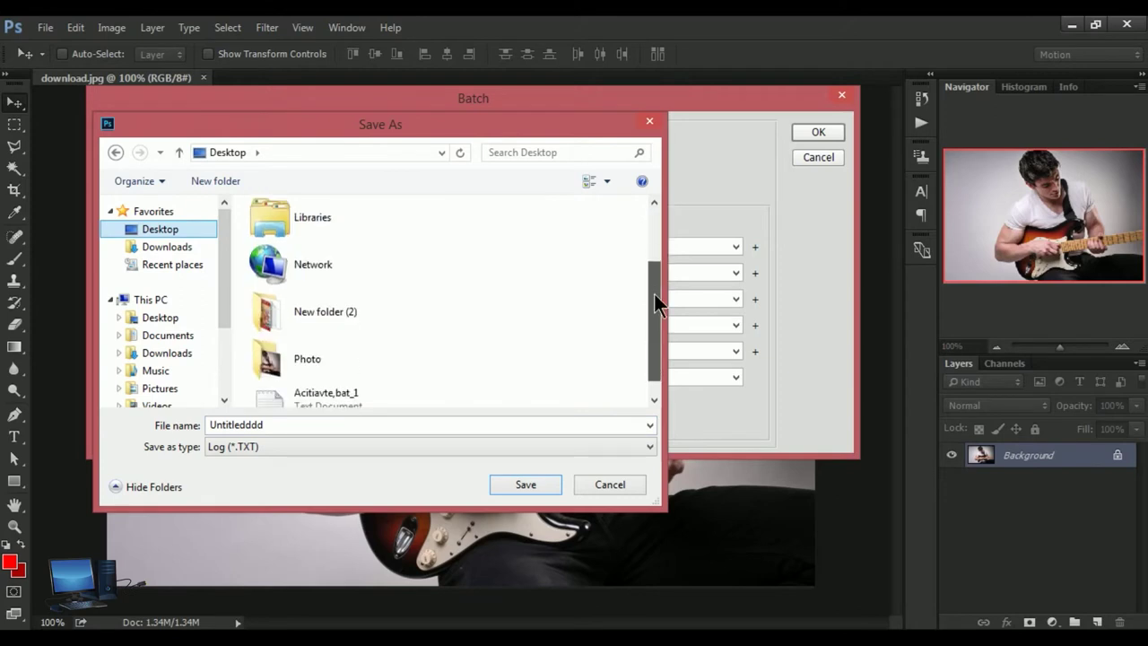
{"action": "left_click_drag", "start_coordinate": [657, 242], "coordinate": [653, 348]}
{"action": "left_click", "coordinate": [316, 330]}
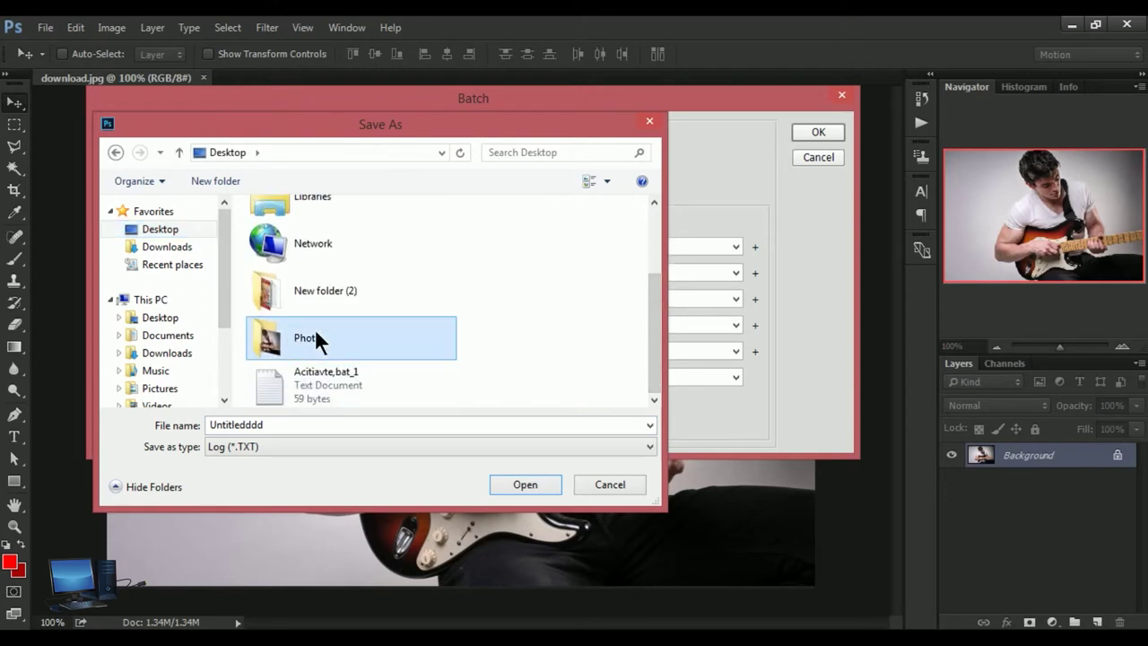
{"action": "left_click", "coordinate": [527, 489]}
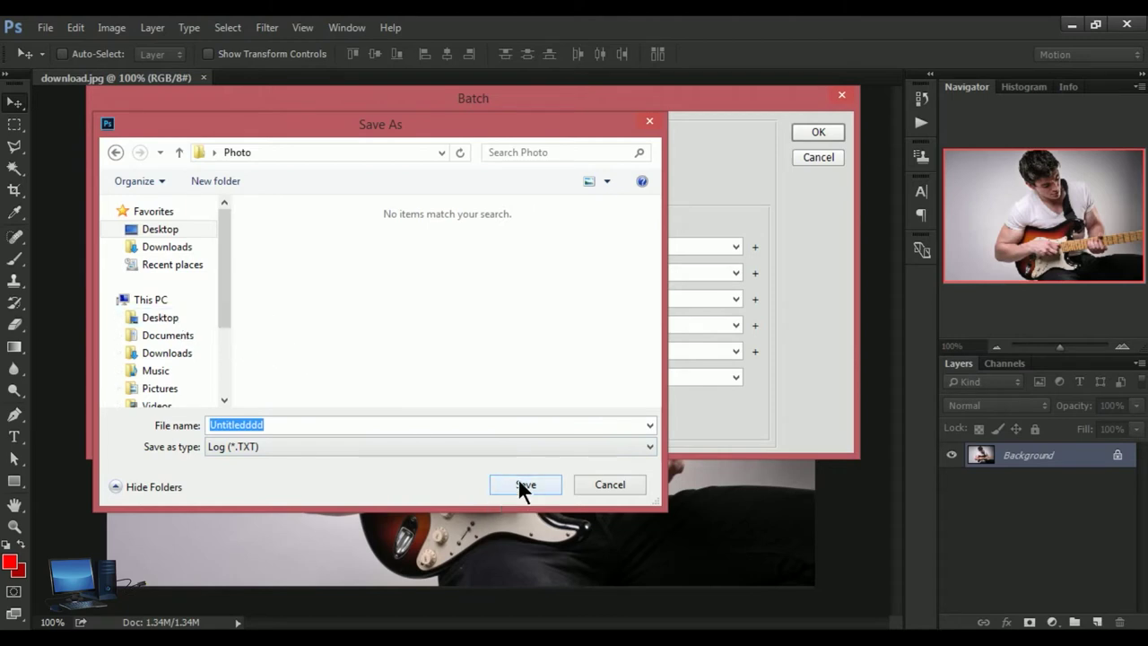
{"action": "left_click", "coordinate": [524, 485]}
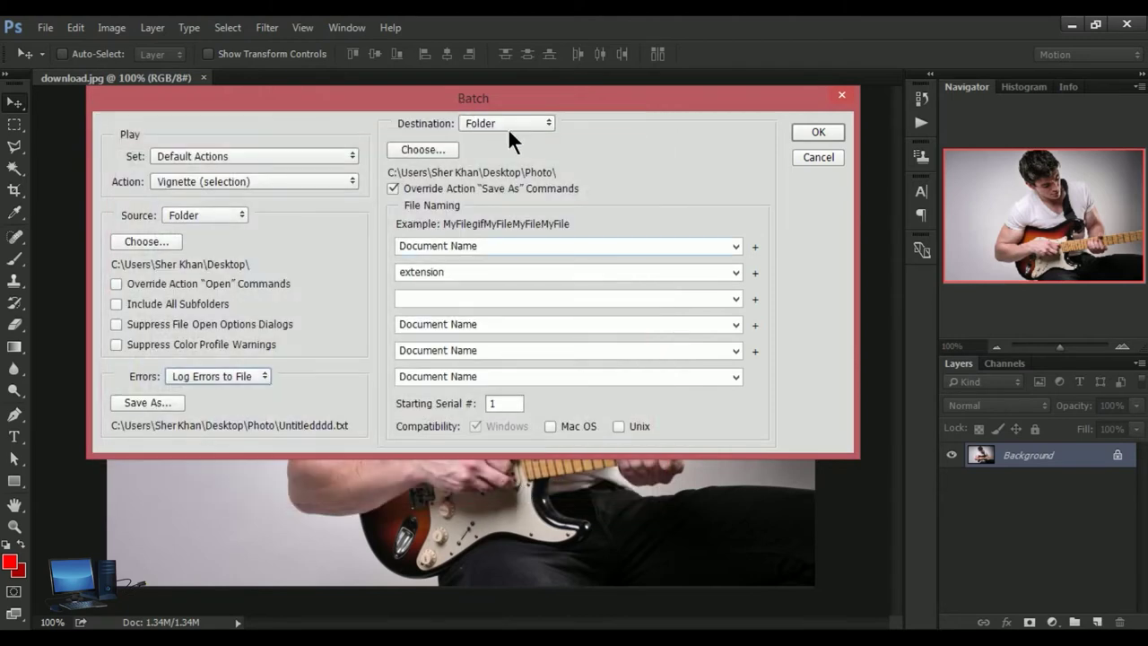
{"action": "left_click", "coordinate": [550, 120]}
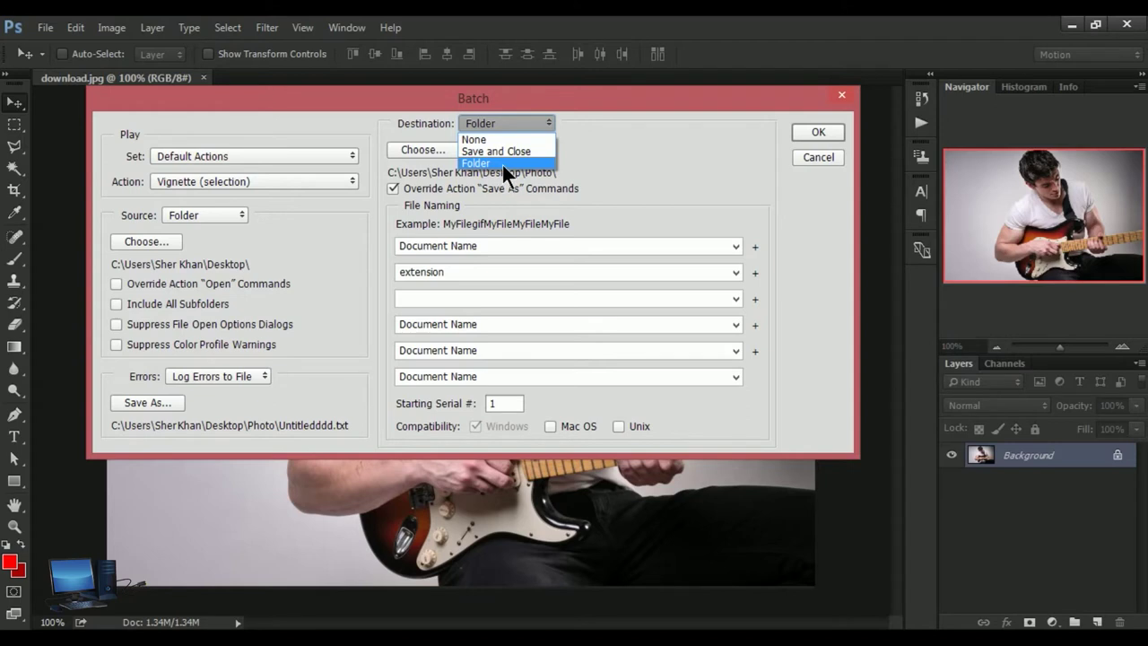
Send batch output to the Photo folder with Override Action 'Save As' Commands on
{"action": "left_click", "coordinate": [441, 150]}
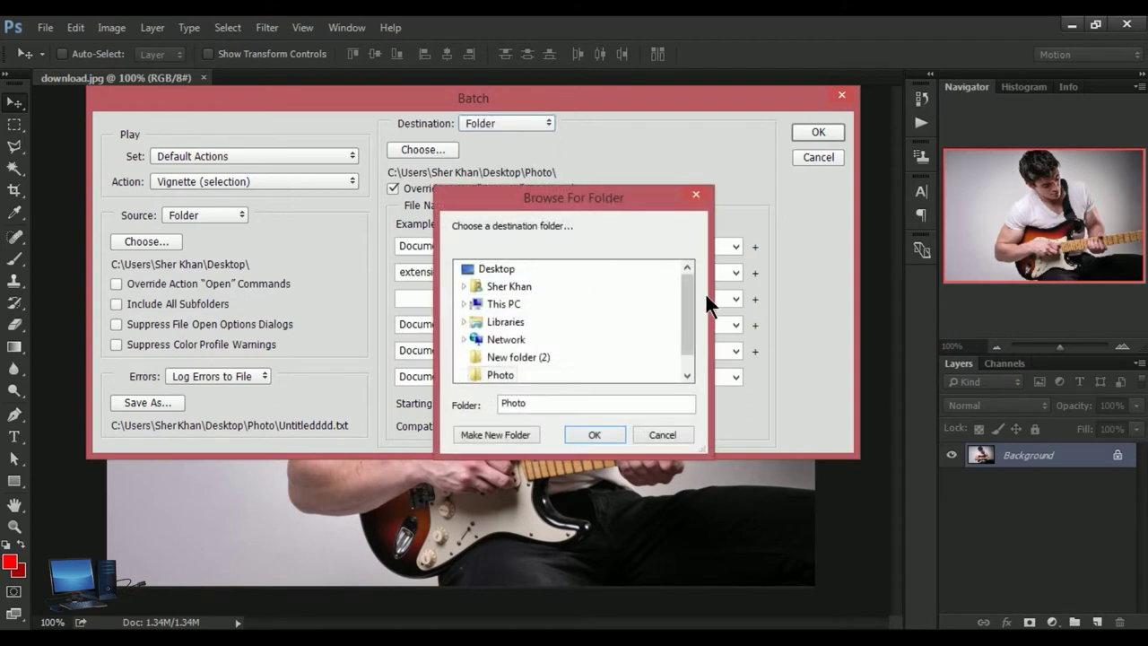
{"action": "left_click_drag", "start_coordinate": [686, 298], "coordinate": [673, 350]}
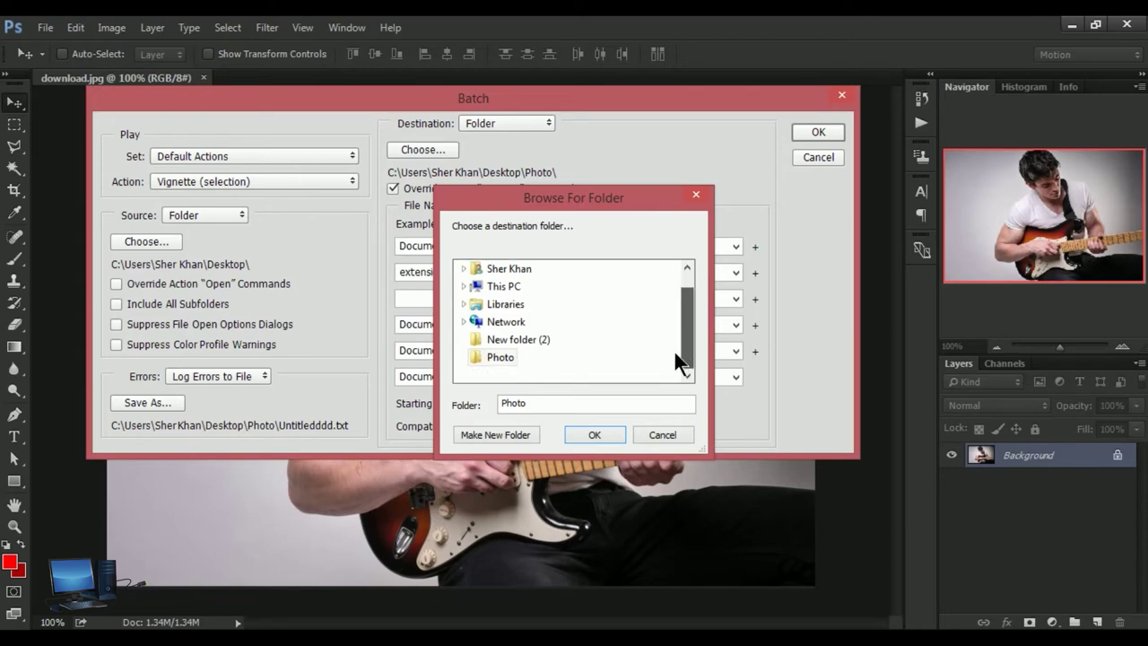
{"action": "left_click", "coordinate": [594, 435]}
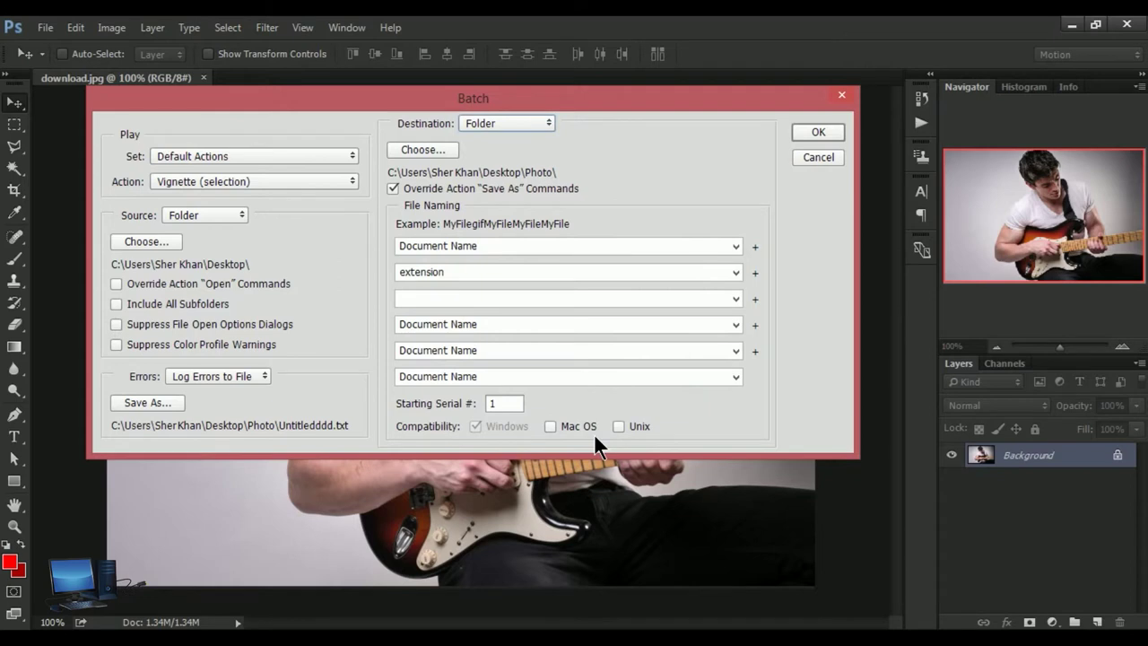
{"action": "left_click", "coordinate": [392, 188]}
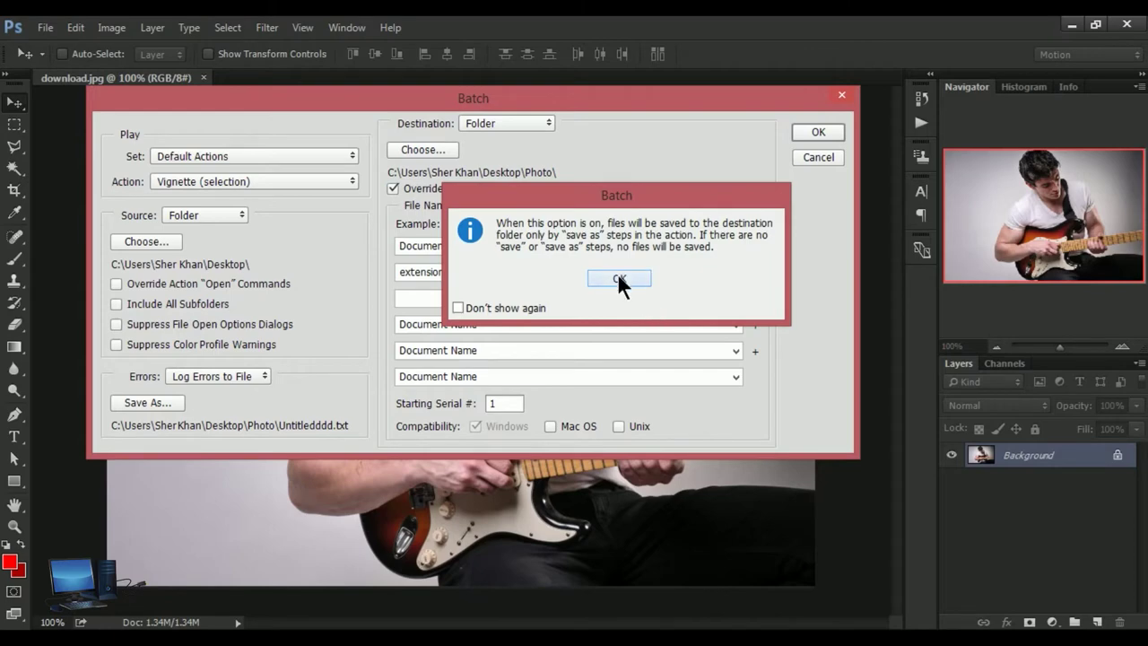
{"action": "left_click", "coordinate": [617, 275]}
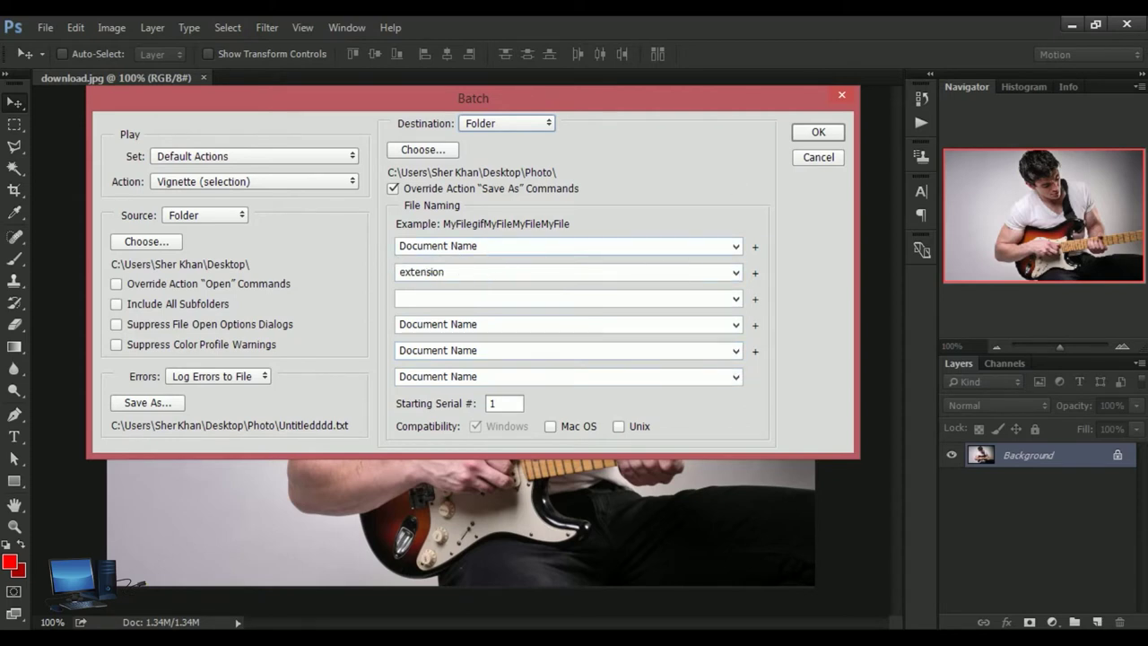
{"action": "left_click", "coordinate": [735, 246]}
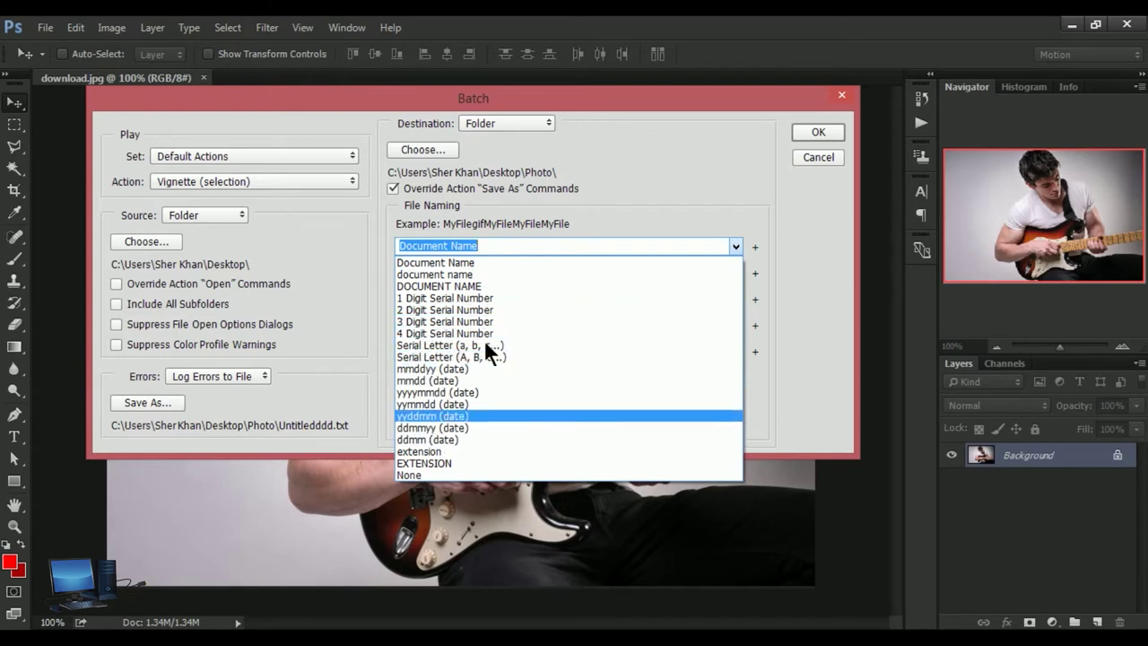
Set the first, second and third file-name parts to Document Name
{"action": "left_click", "coordinate": [495, 240]}
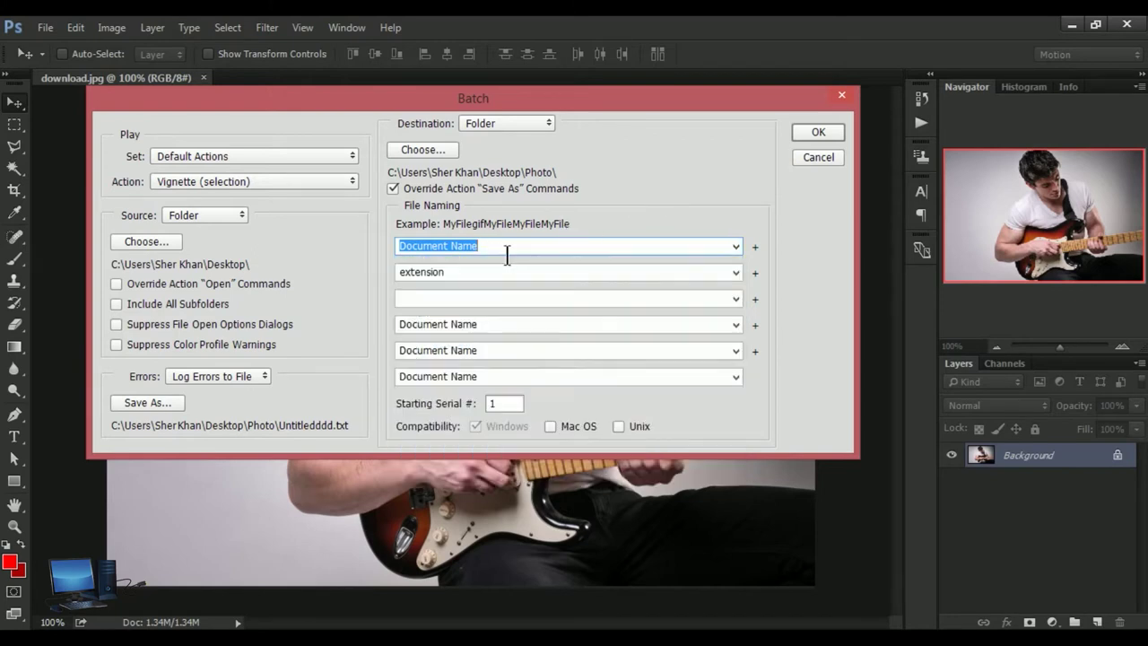
{"action": "left_click", "coordinate": [736, 273]}
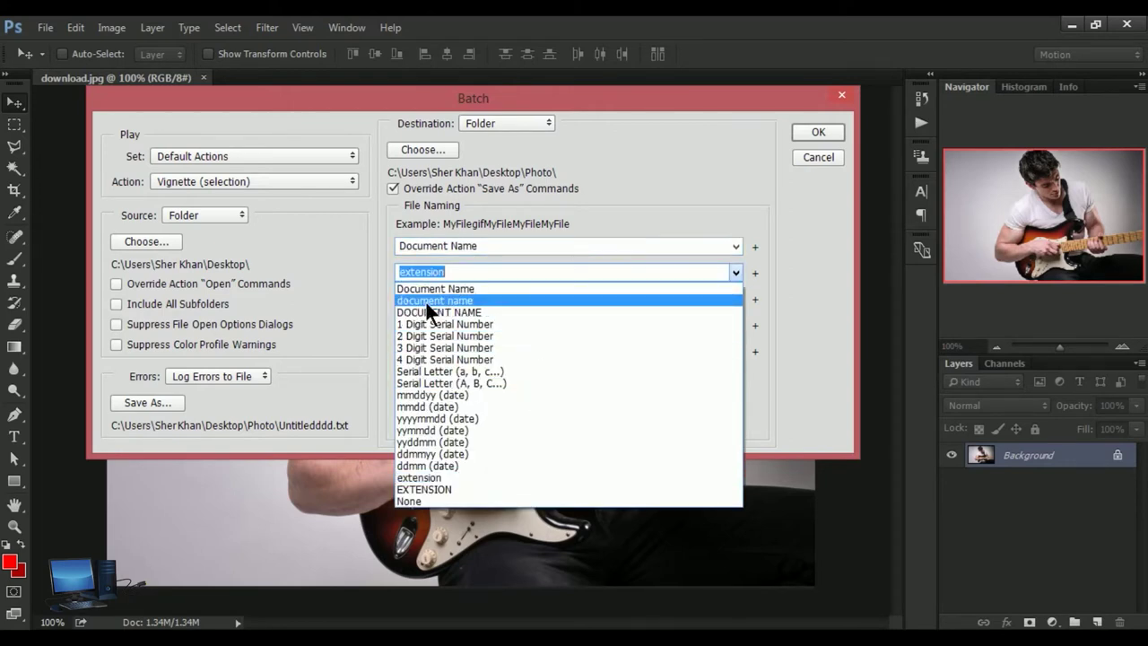
{"action": "left_click", "coordinate": [485, 287]}
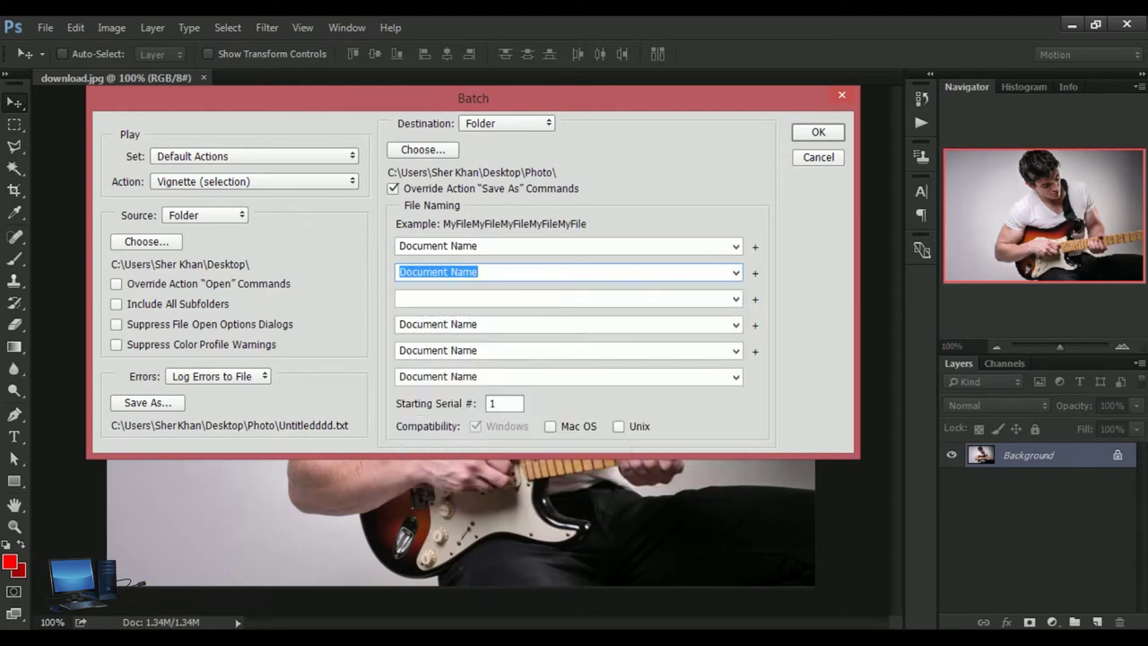
{"action": "left_click", "coordinate": [736, 299]}
{"action": "left_click", "coordinate": [736, 300]}
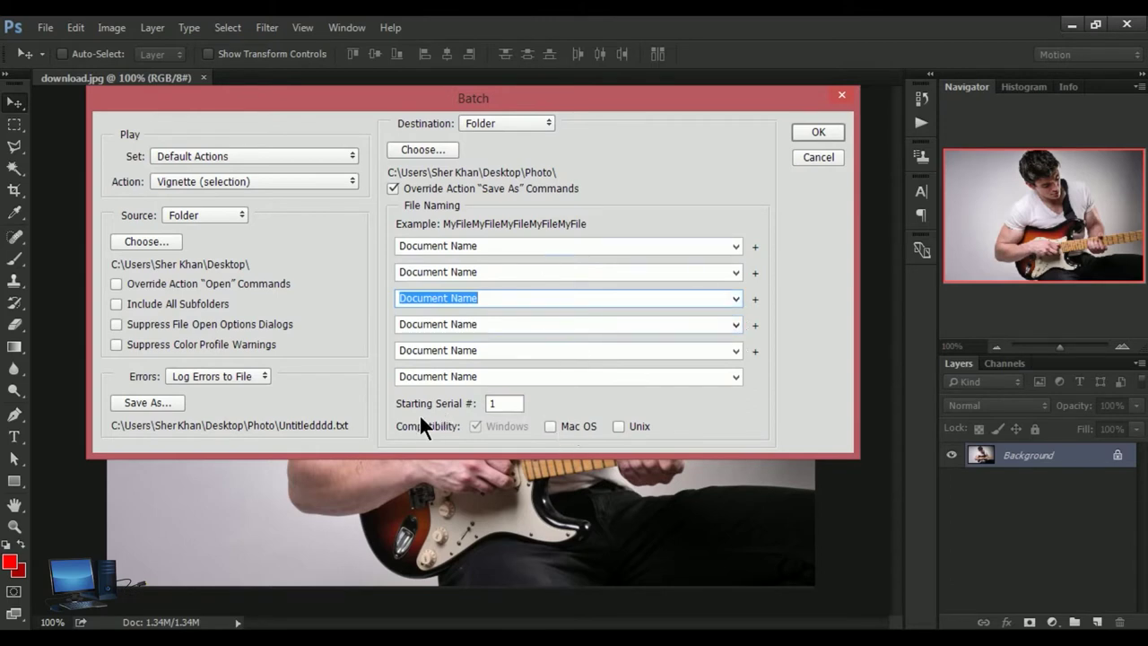
Keep the starting serial number at 1 and set the destination to Save and Close
{"action": "left_click", "coordinate": [507, 404]}
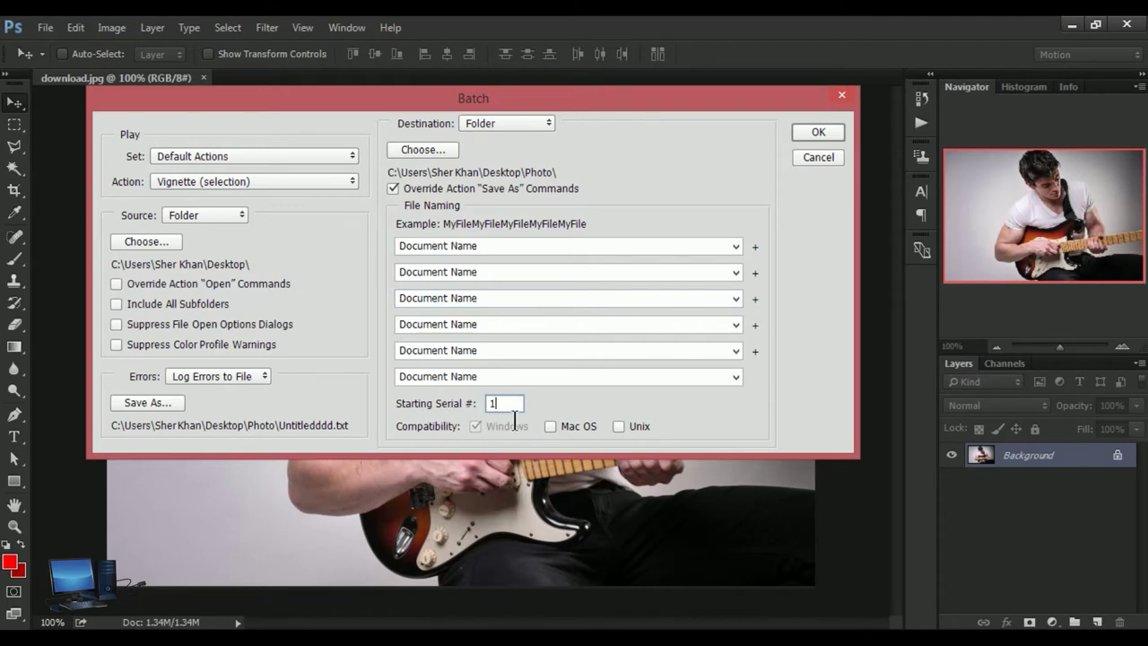
{"action": "type", "text": "2"}
{"action": "key", "text": "BackSpace"}
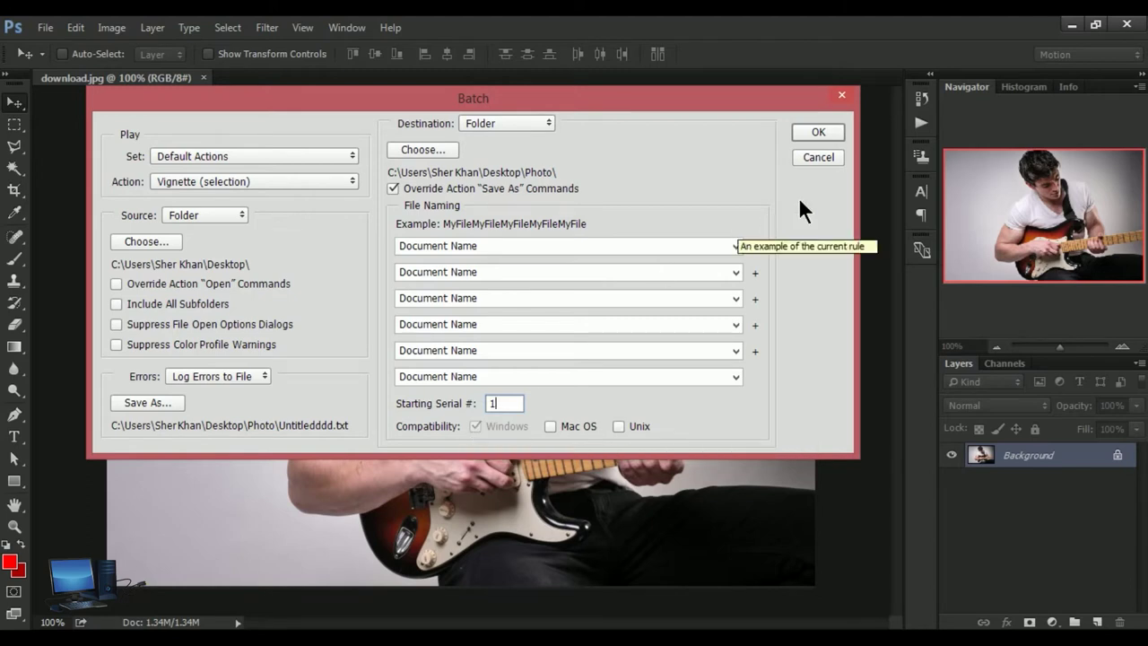
{"action": "left_click", "coordinate": [609, 277]}
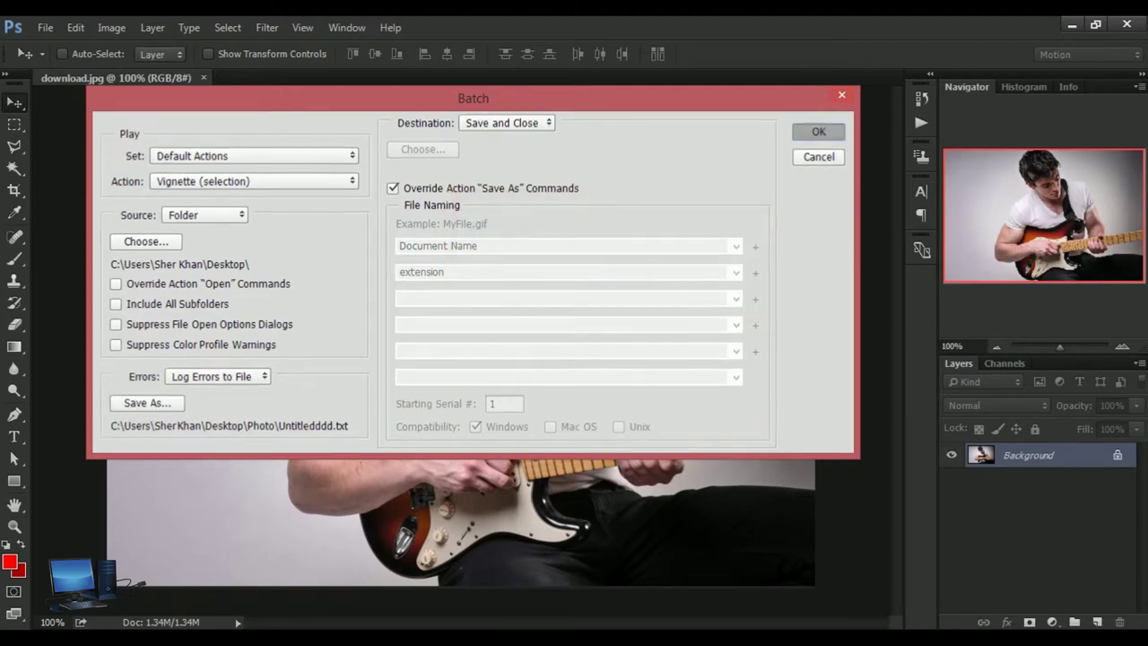
Run the batch, dismissing the error message and the bird image's locked-layer warning
{"action": "left_click", "coordinate": [824, 130]}
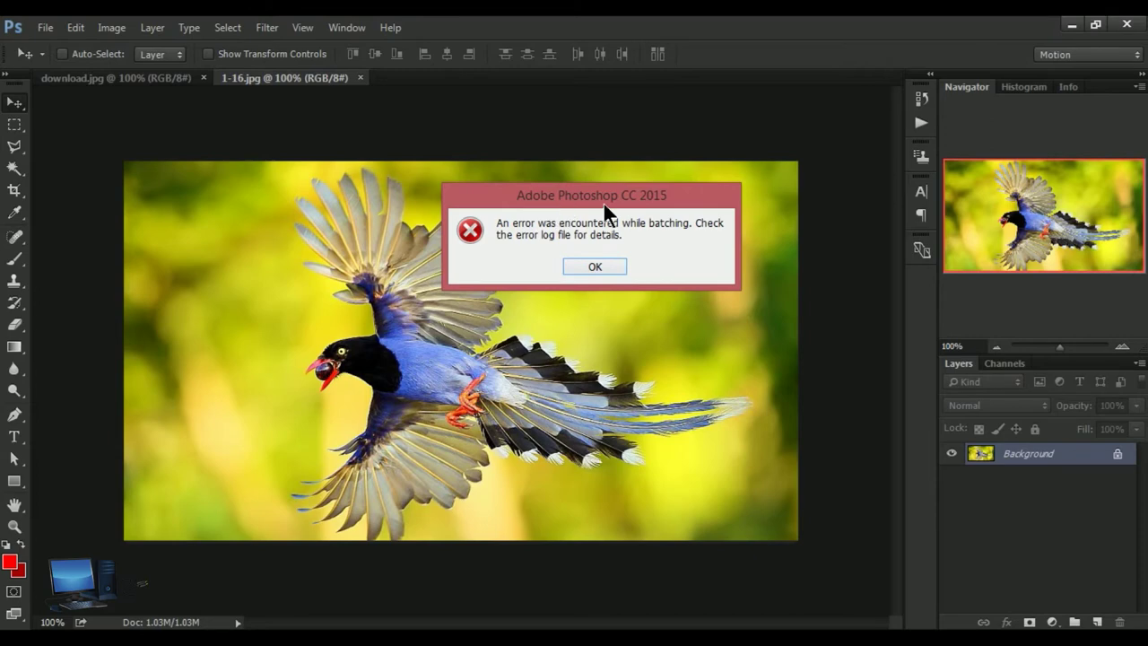
{"action": "left_click", "coordinate": [591, 267]}
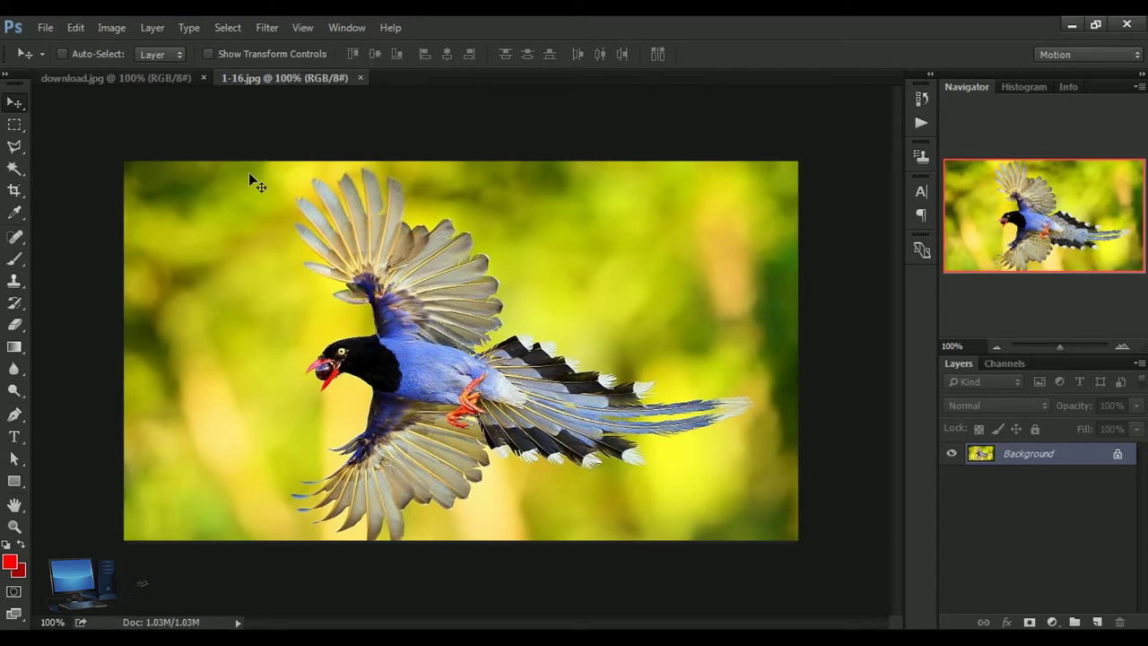
{"action": "left_click_drag", "start_coordinate": [80, 220], "coordinate": [239, 166]}
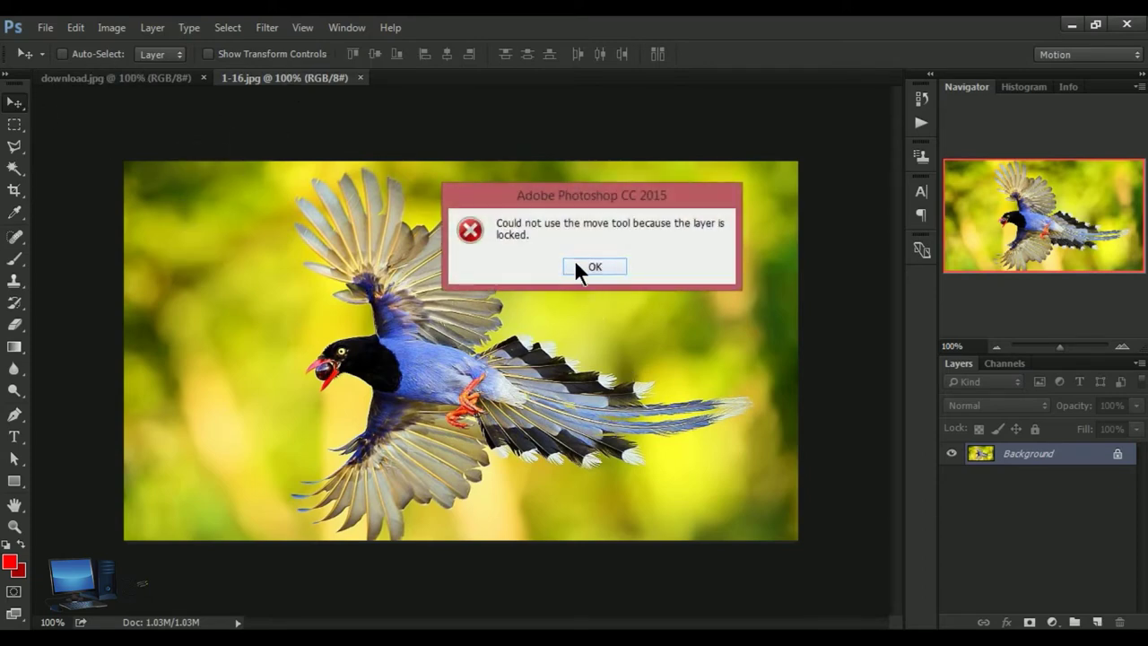
{"action": "left_click", "coordinate": [579, 266]}
Close the bird image 1-16.jpg, leaving only download.jpg open
{"action": "left_click", "coordinate": [118, 80]}
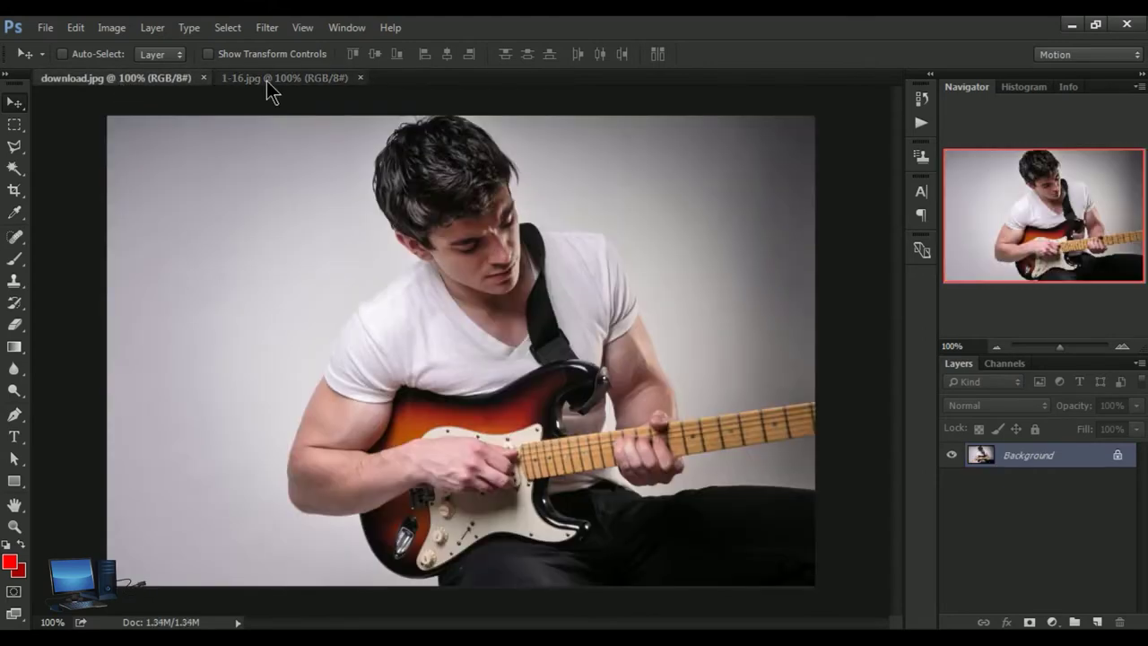
{"action": "left_click", "coordinate": [267, 81]}
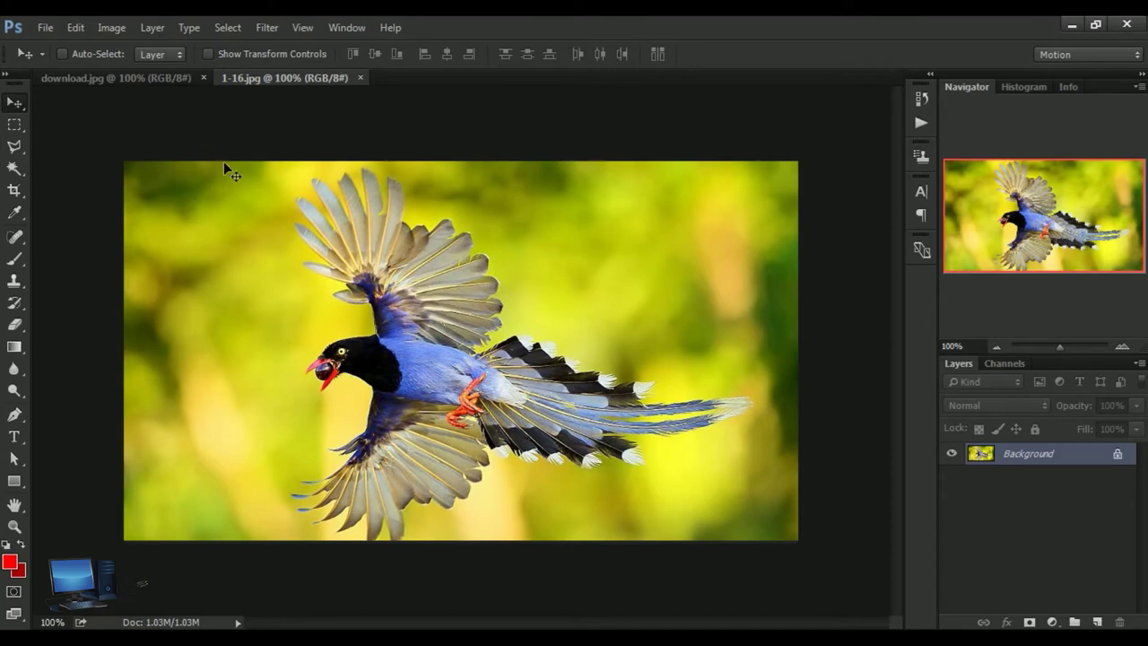
{"action": "left_click", "coordinate": [360, 78]}
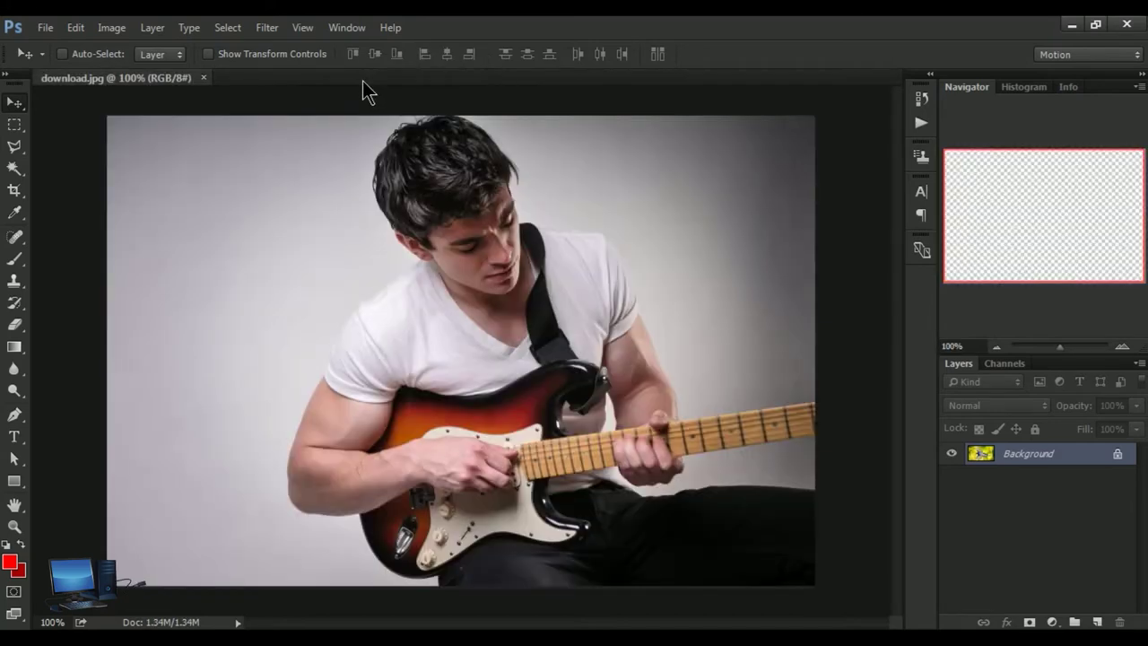
{"action": "left_click", "coordinate": [53, 31]}
{"action": "mouse_move", "coordinate": [70, 397]}
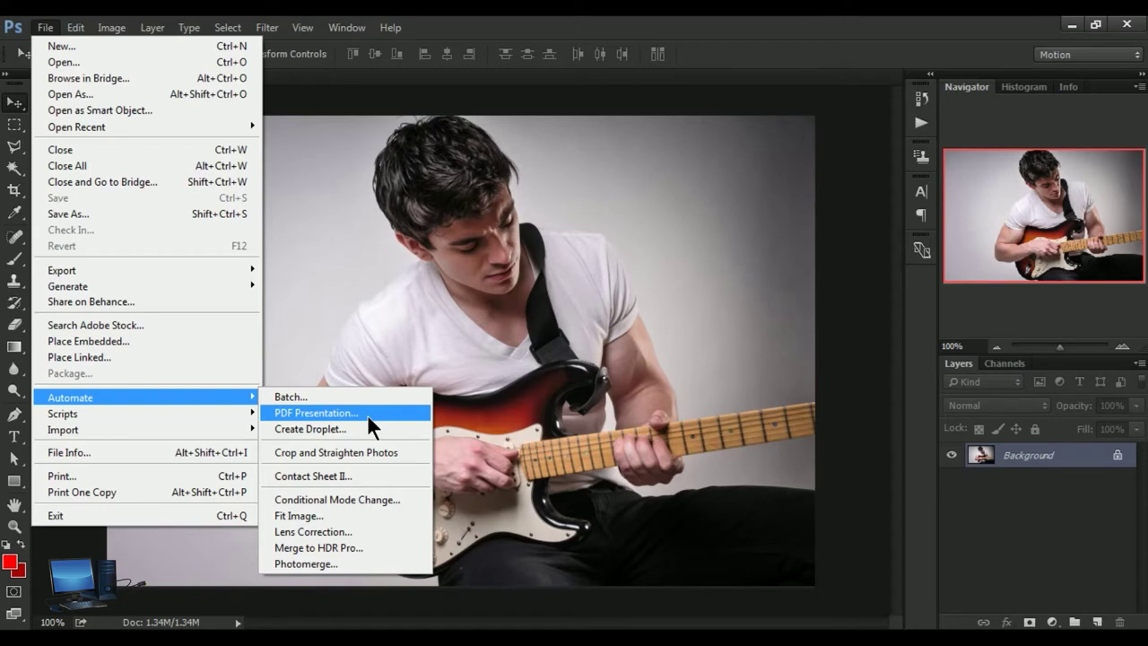
Add the open file download.jpg to a PDF Presentation, including filename and extension
{"action": "left_click", "coordinate": [367, 414]}
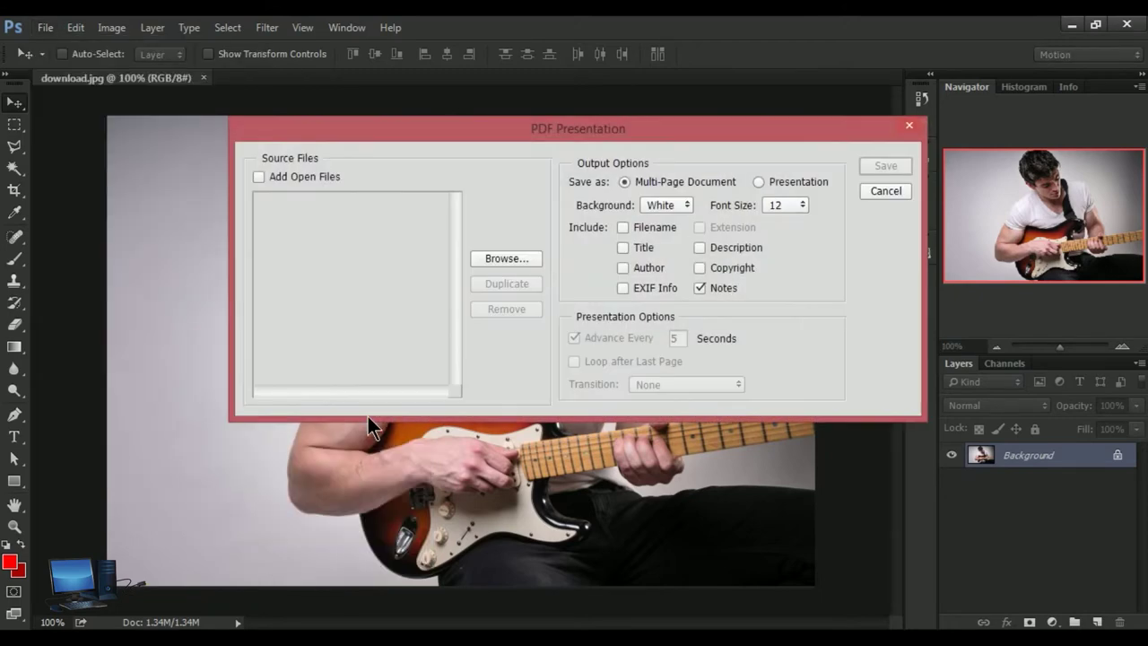
{"action": "left_click_drag", "start_coordinate": [669, 124], "coordinate": [599, 192]}
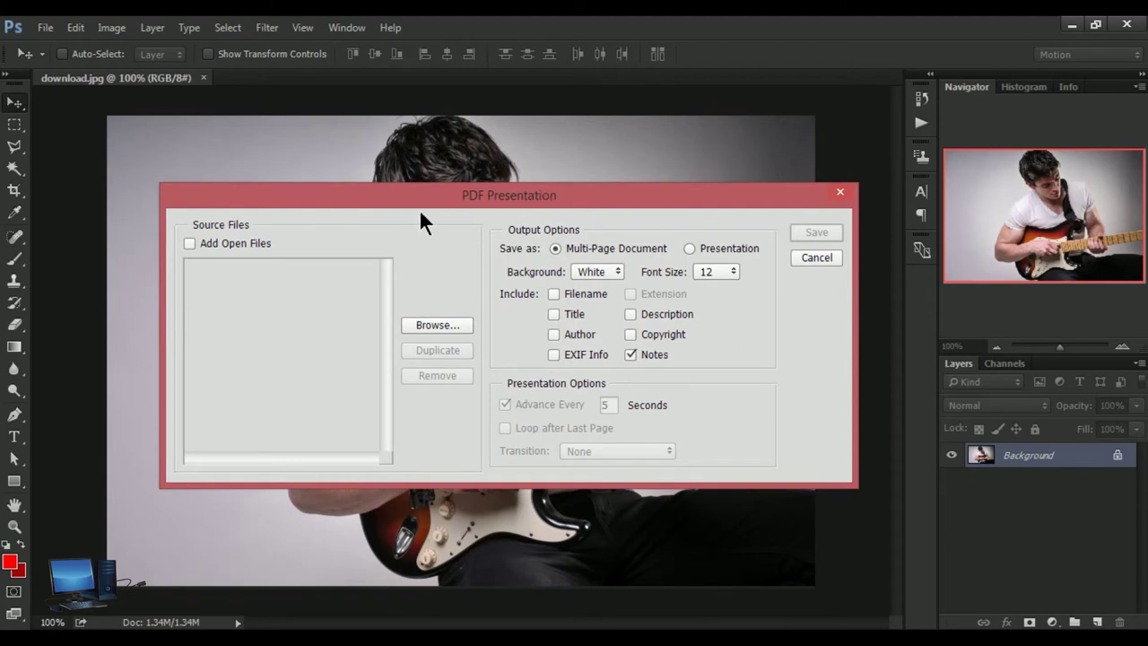
{"action": "left_click", "coordinate": [189, 243]}
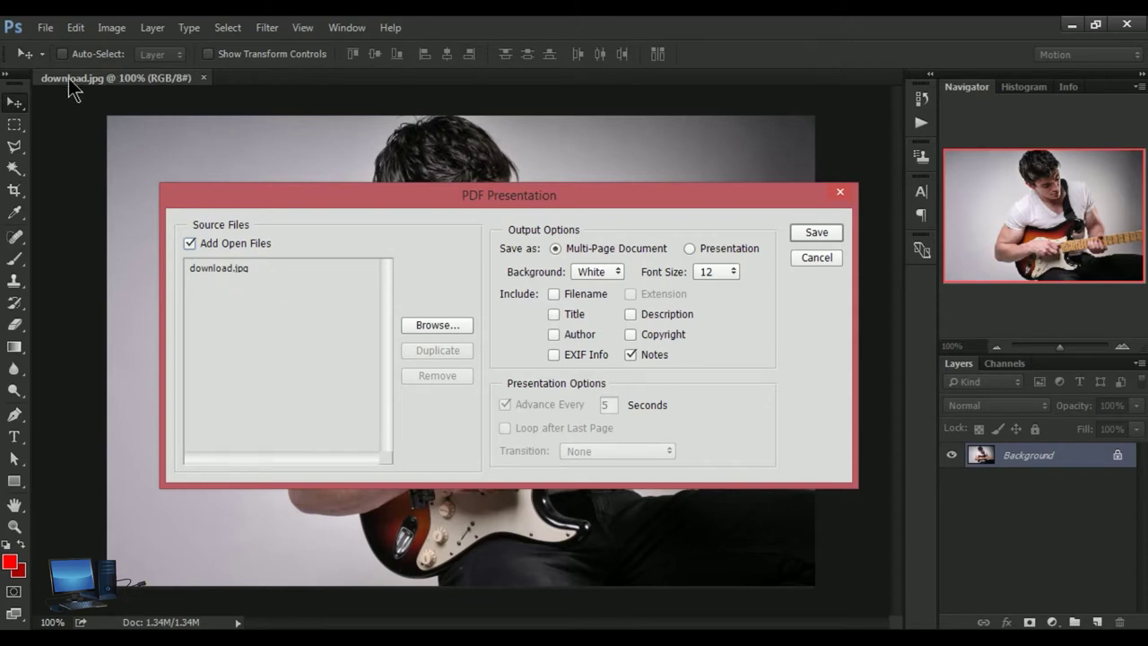
{"action": "left_click", "coordinate": [255, 269]}
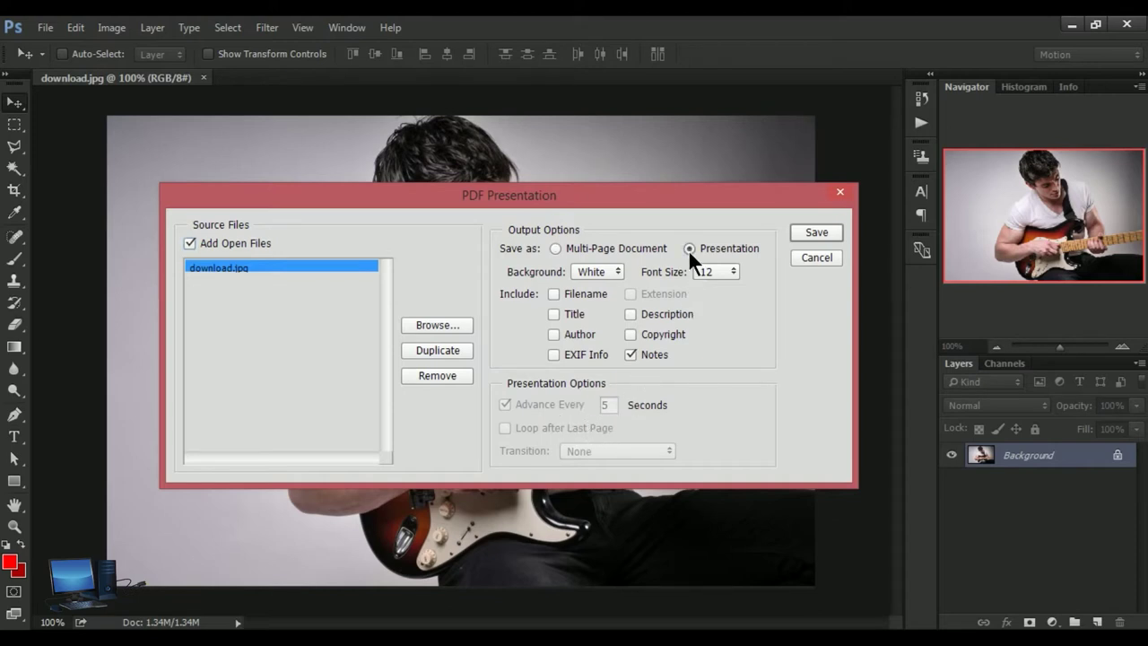
{"action": "left_click", "coordinate": [556, 293]}
{"action": "left_click", "coordinate": [631, 294]}
{"action": "left_click", "coordinate": [555, 248]}
Clear the filename caption and keep a White background after trying Gray and Black
{"action": "left_click", "coordinate": [554, 294]}
{"action": "left_click", "coordinate": [616, 269]}
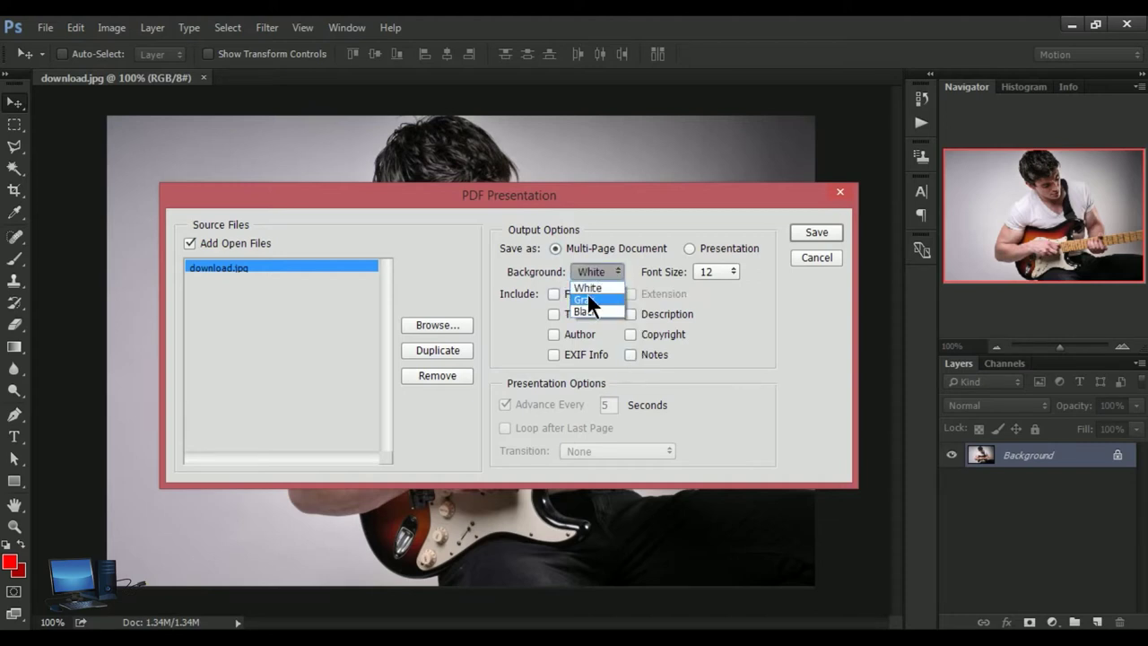
{"action": "left_click", "coordinate": [588, 301]}
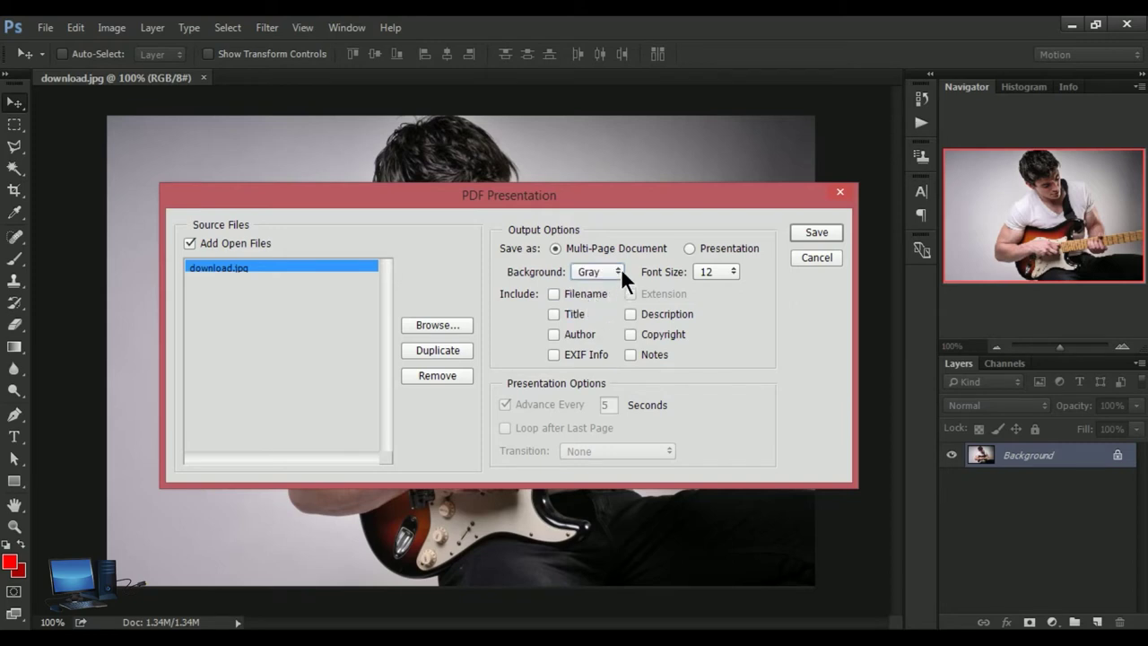
{"action": "left_click", "coordinate": [621, 269]}
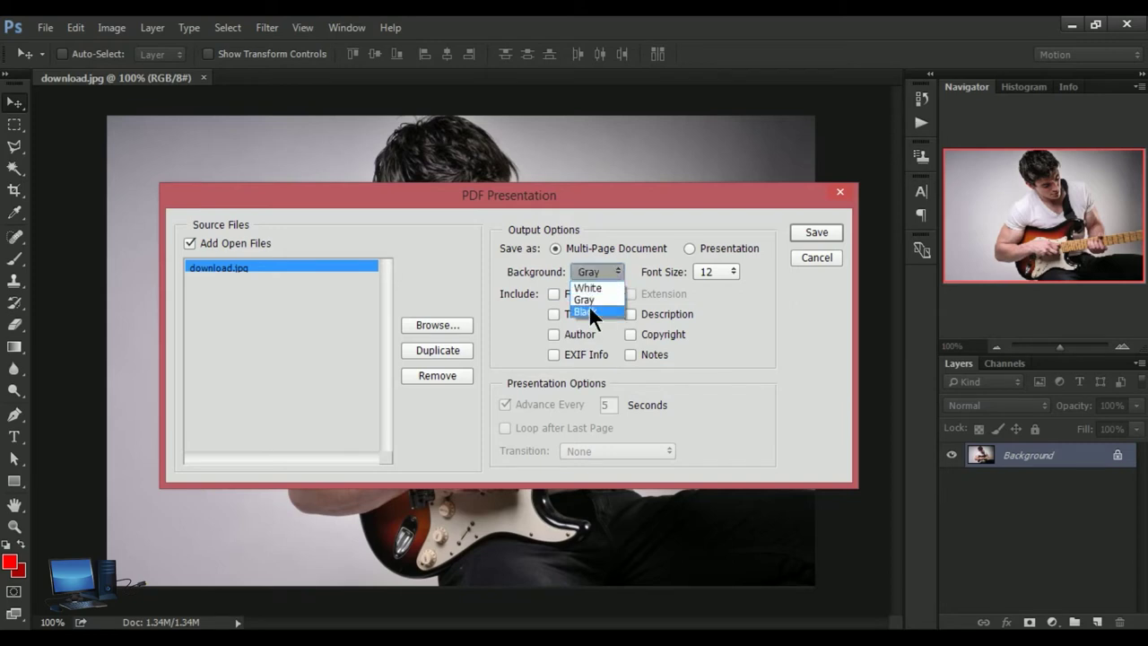
{"action": "left_click", "coordinate": [589, 305]}
{"action": "left_click", "coordinate": [612, 269]}
{"action": "left_click", "coordinate": [588, 287]}
Try a caption font size of 16, then return it to 12
{"action": "left_click", "coordinate": [733, 268]}
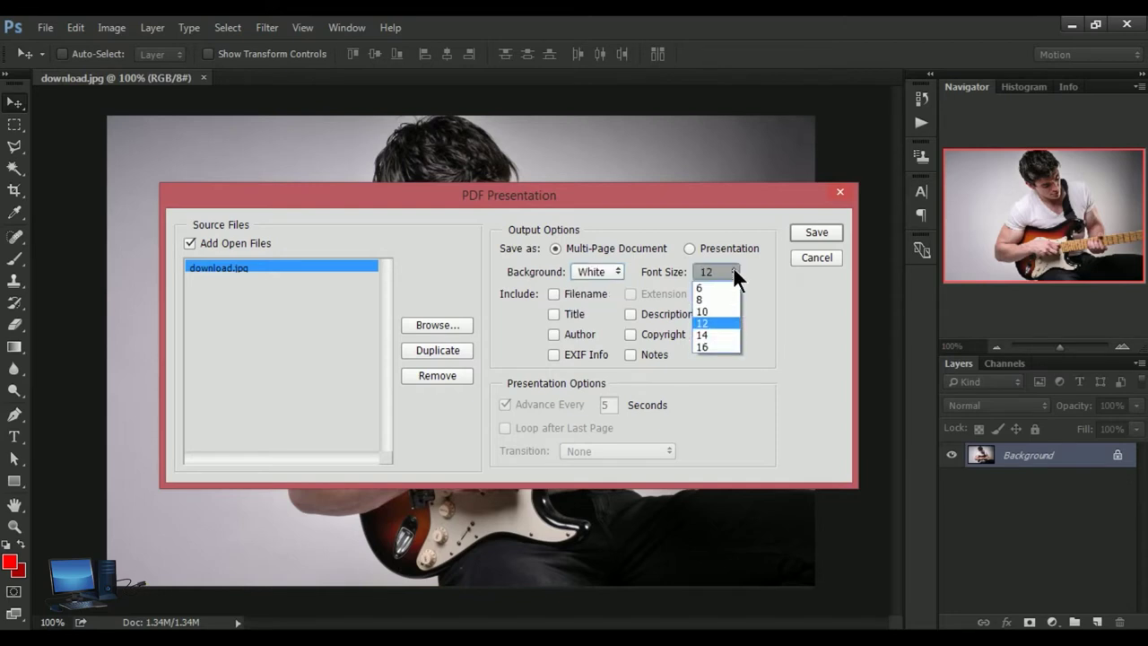
{"action": "left_click", "coordinate": [709, 348]}
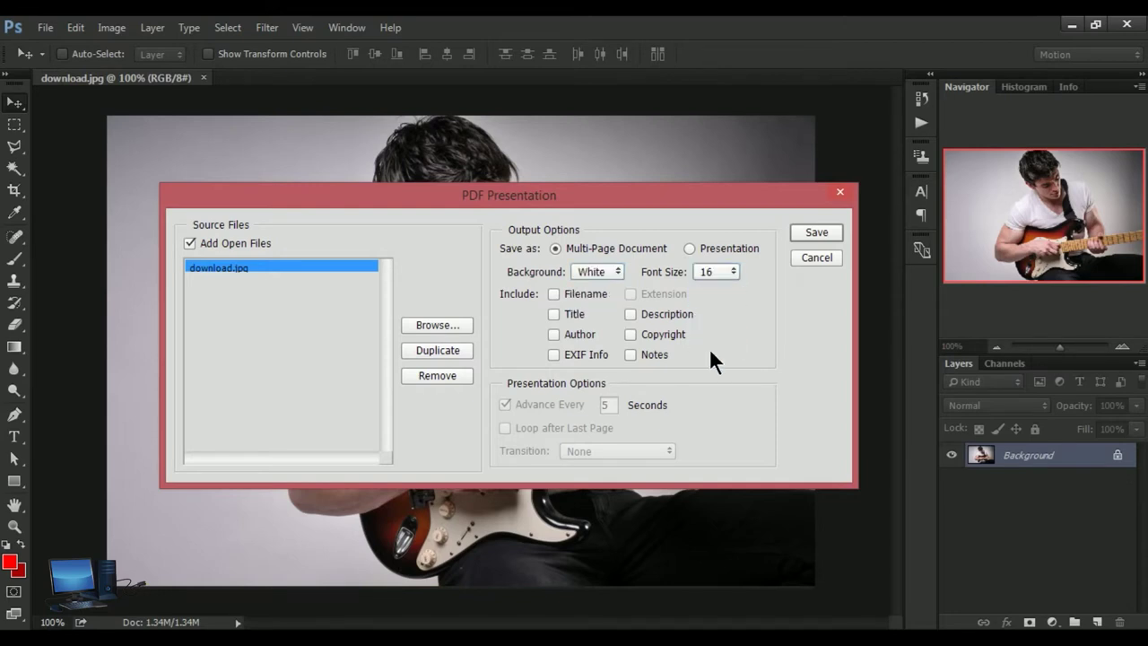
{"action": "left_click", "coordinate": [732, 267]}
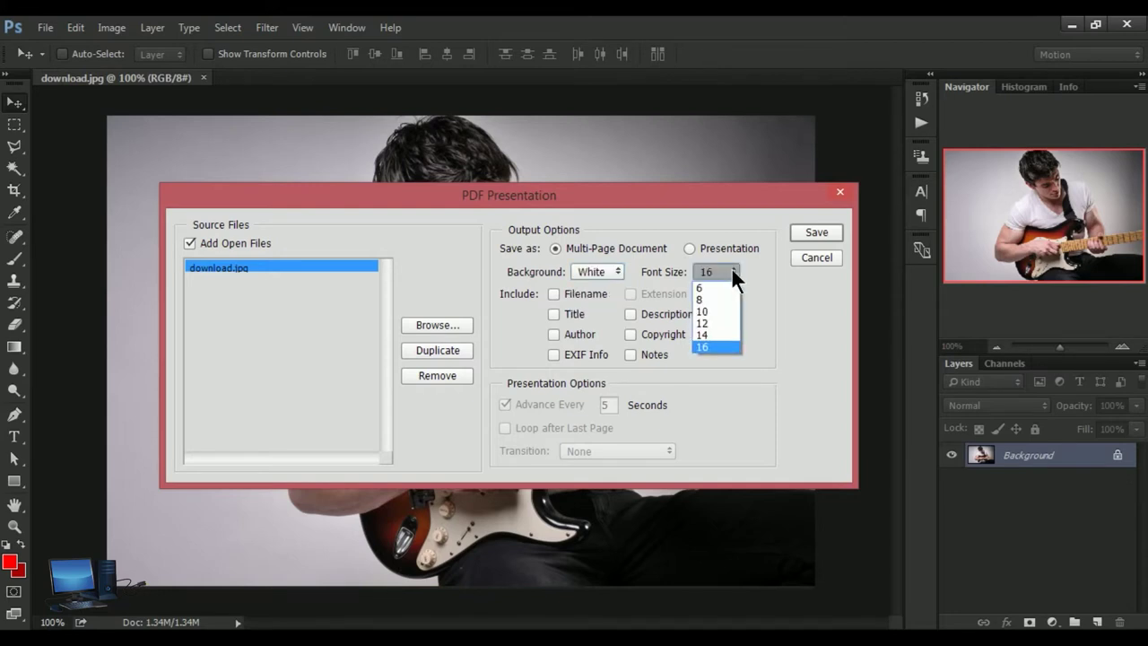
{"action": "left_click", "coordinate": [714, 322]}
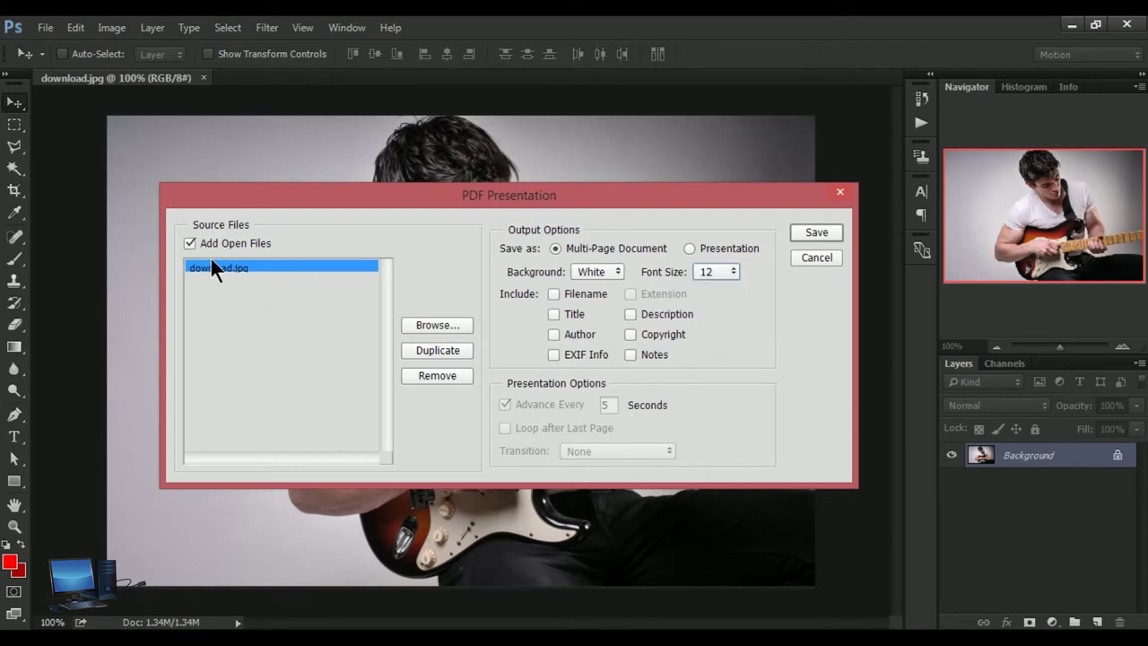
Browse and add download.jpg as another PDF Presentation source file
{"action": "left_click", "coordinate": [437, 330]}
{"action": "left_click", "coordinate": [359, 348]}
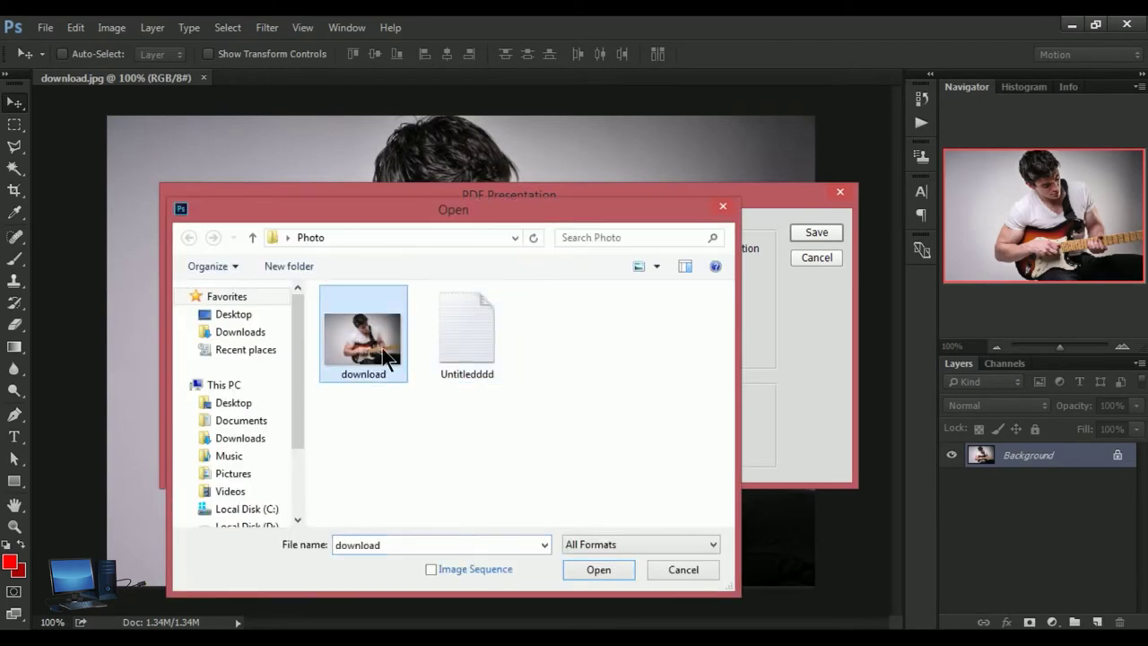
{"action": "left_click", "coordinate": [605, 567]}
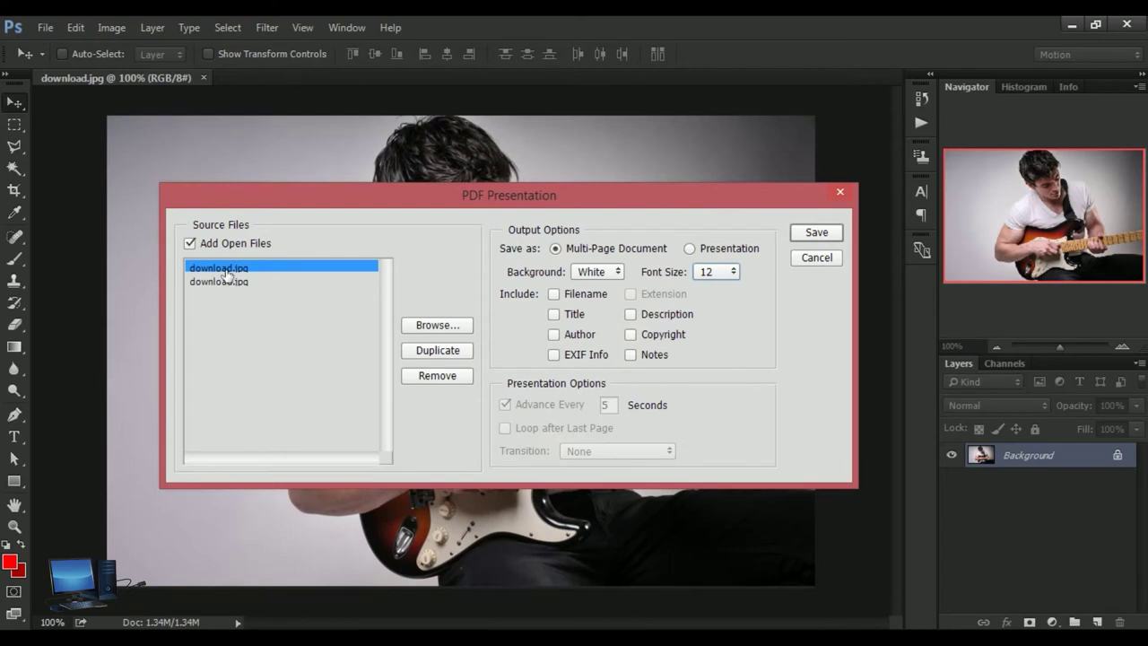
Remove the duplicate download.jpg entry and set the output to Presentation
{"action": "left_click", "coordinate": [229, 283]}
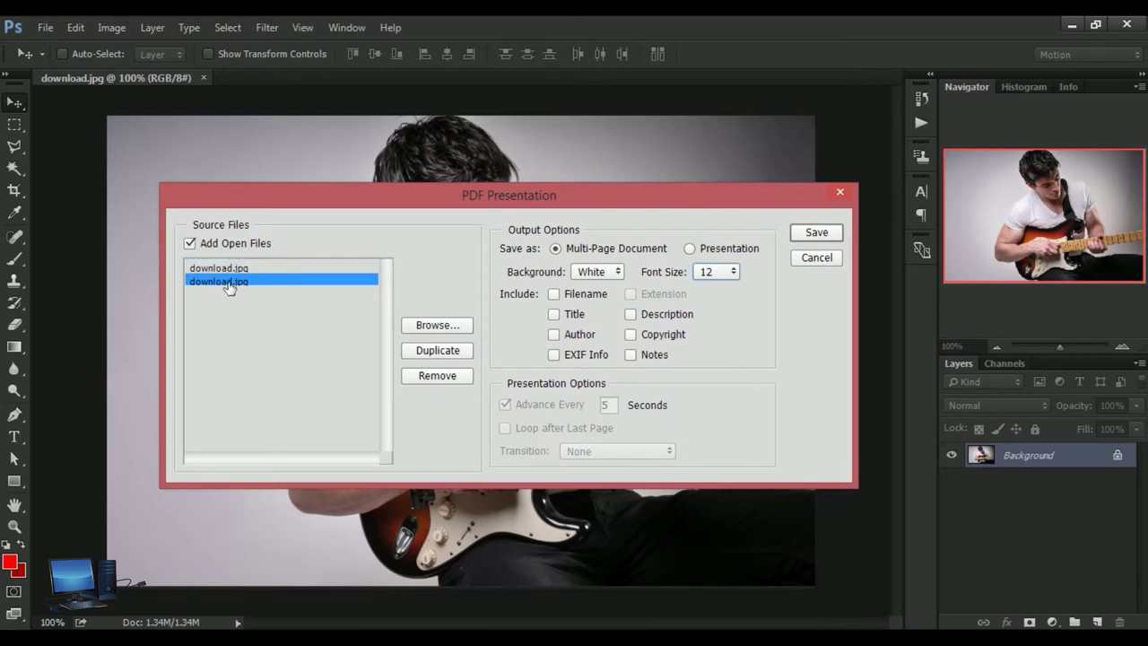
{"action": "left_click", "coordinate": [231, 271]}
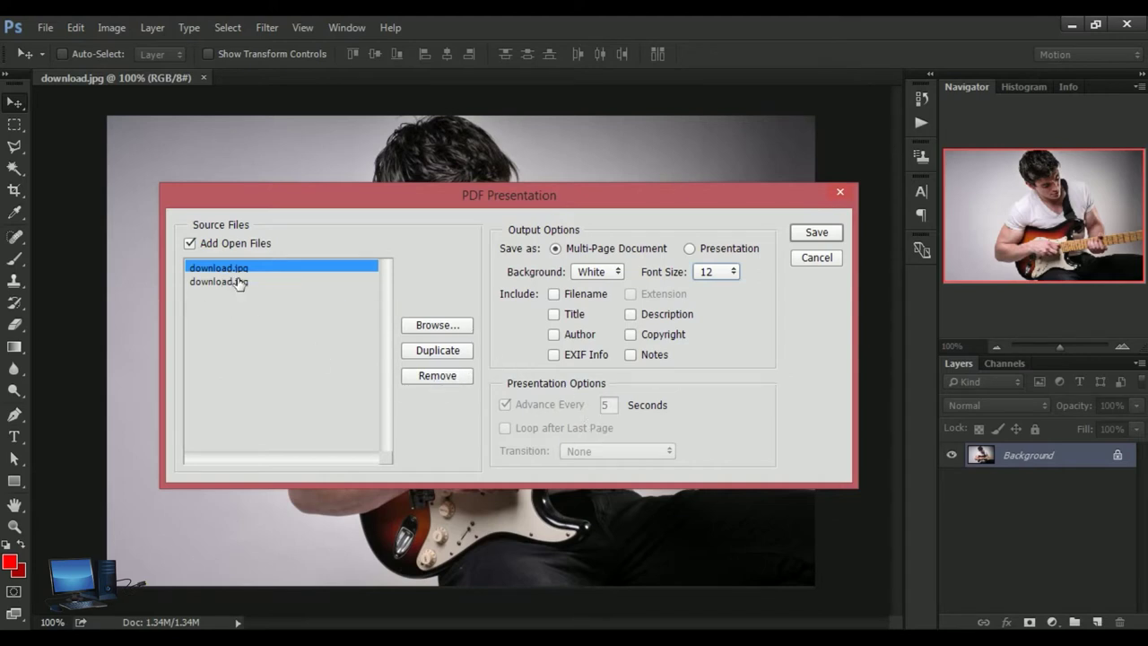
{"action": "left_click", "coordinate": [235, 281]}
{"action": "left_click", "coordinate": [444, 381]}
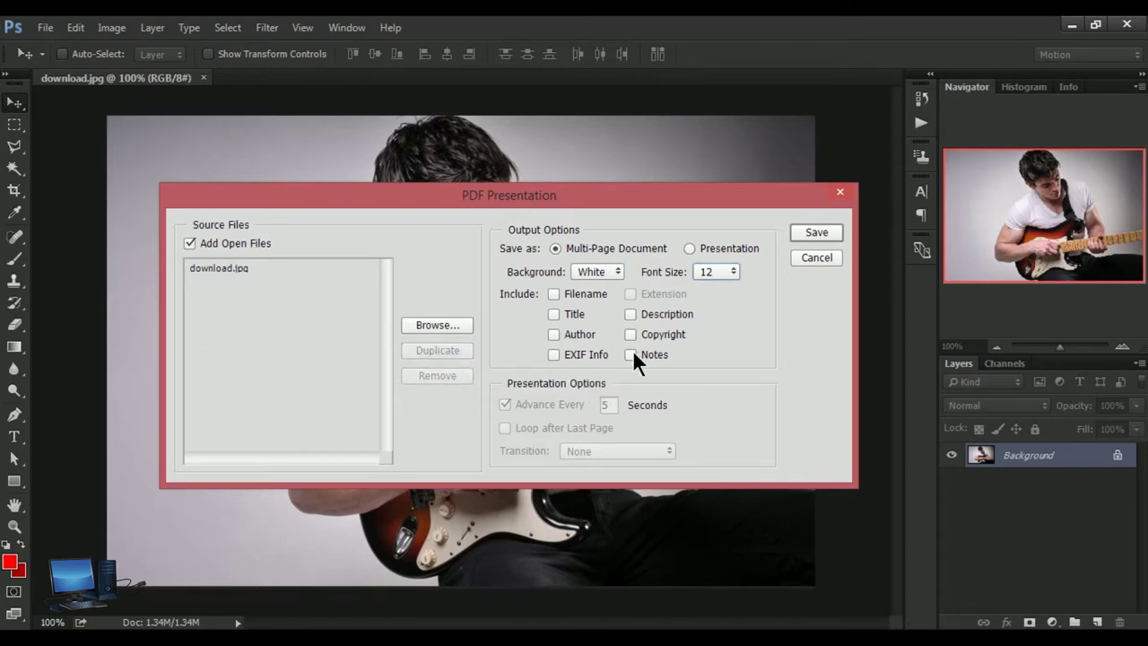
{"action": "left_click", "coordinate": [688, 249]}
{"action": "left_click", "coordinate": [283, 266]}
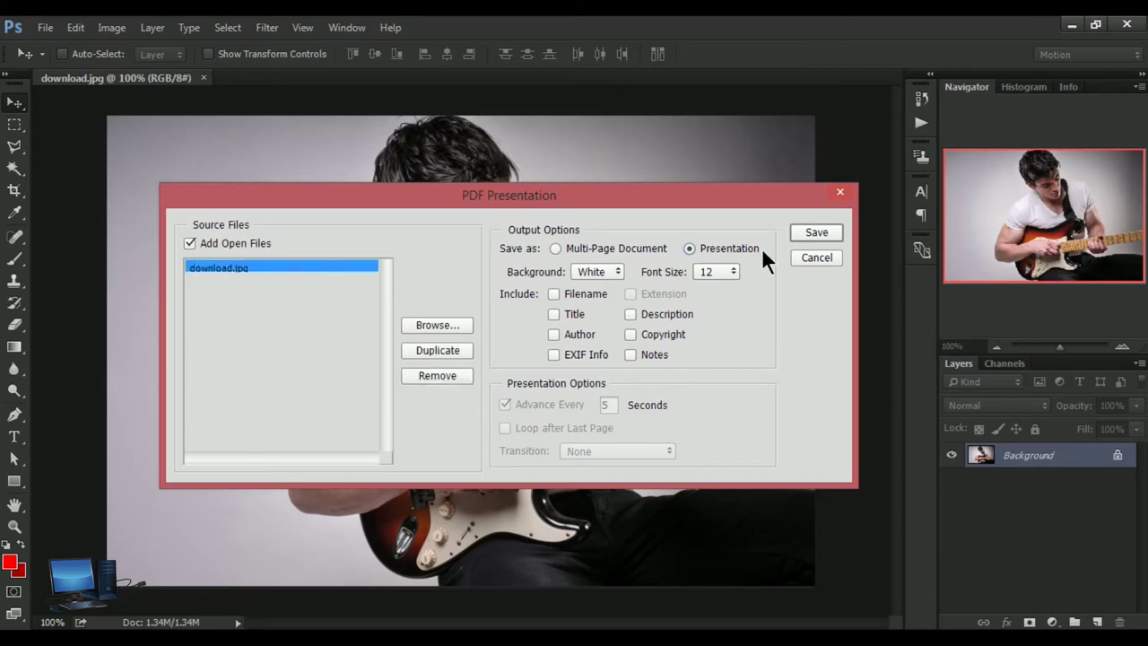
Save the presentation as Untitled in the Desktop's Photo folder
{"action": "left_click", "coordinate": [810, 228]}
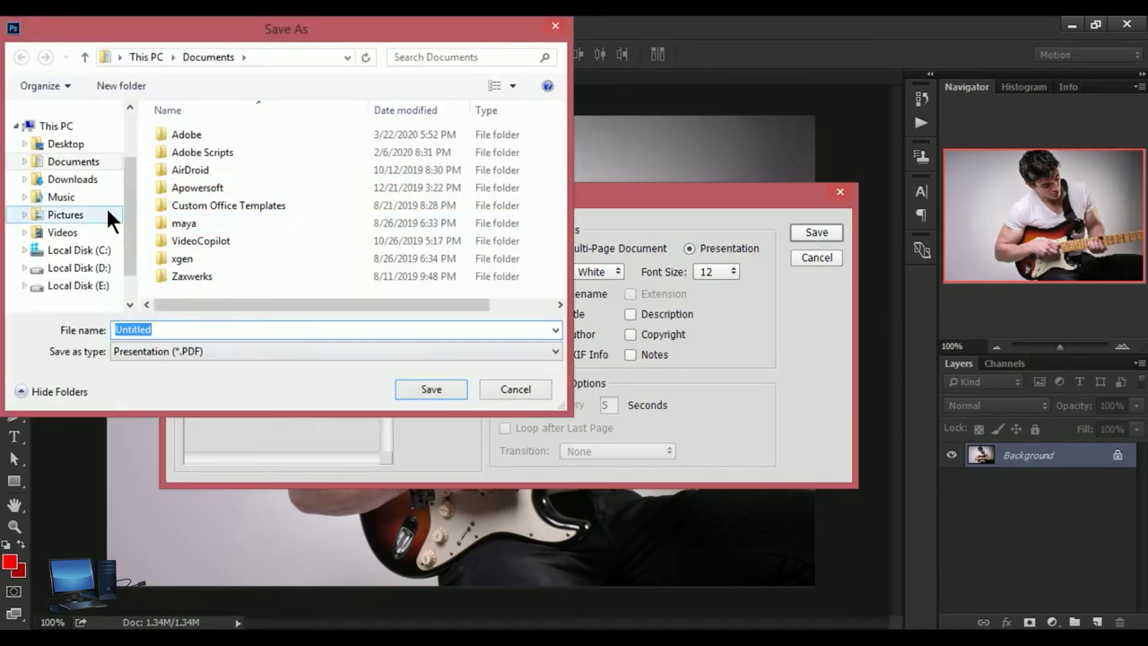
{"action": "left_click", "coordinate": [77, 146]}
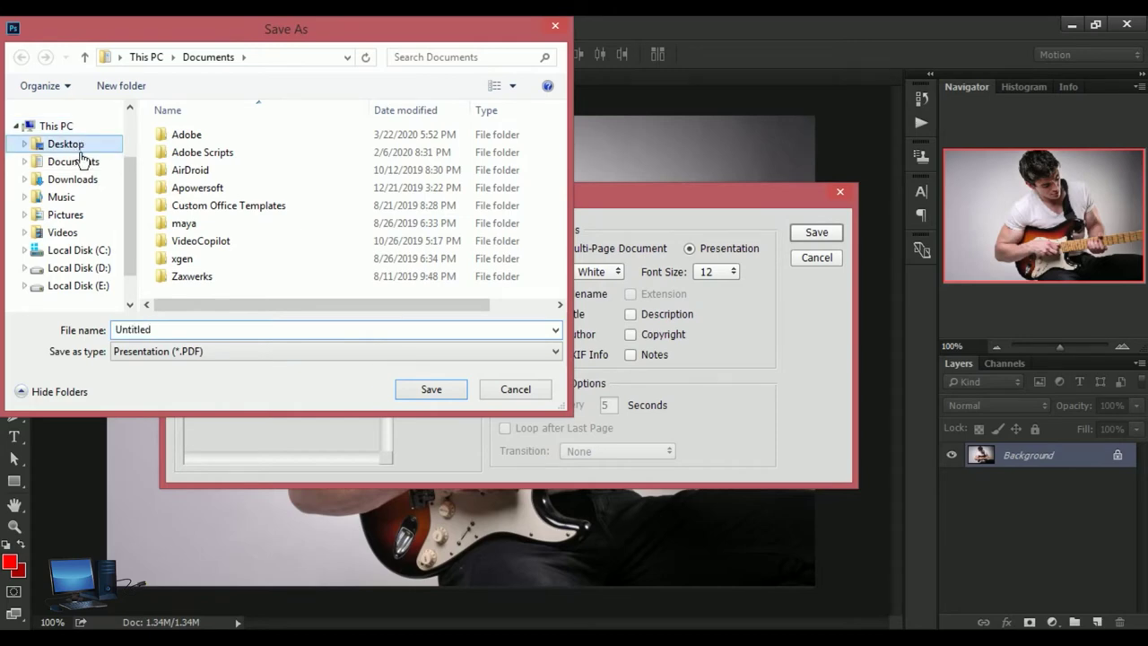
{"action": "double_click", "coordinate": [303, 163]}
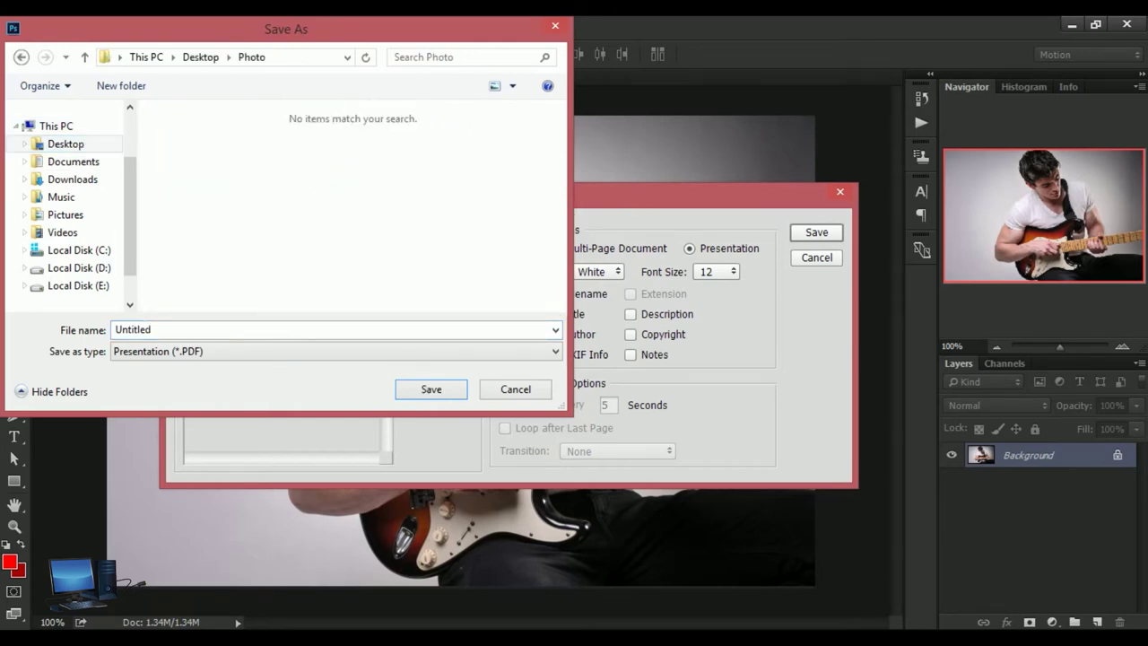
{"action": "left_click", "coordinate": [434, 390]}
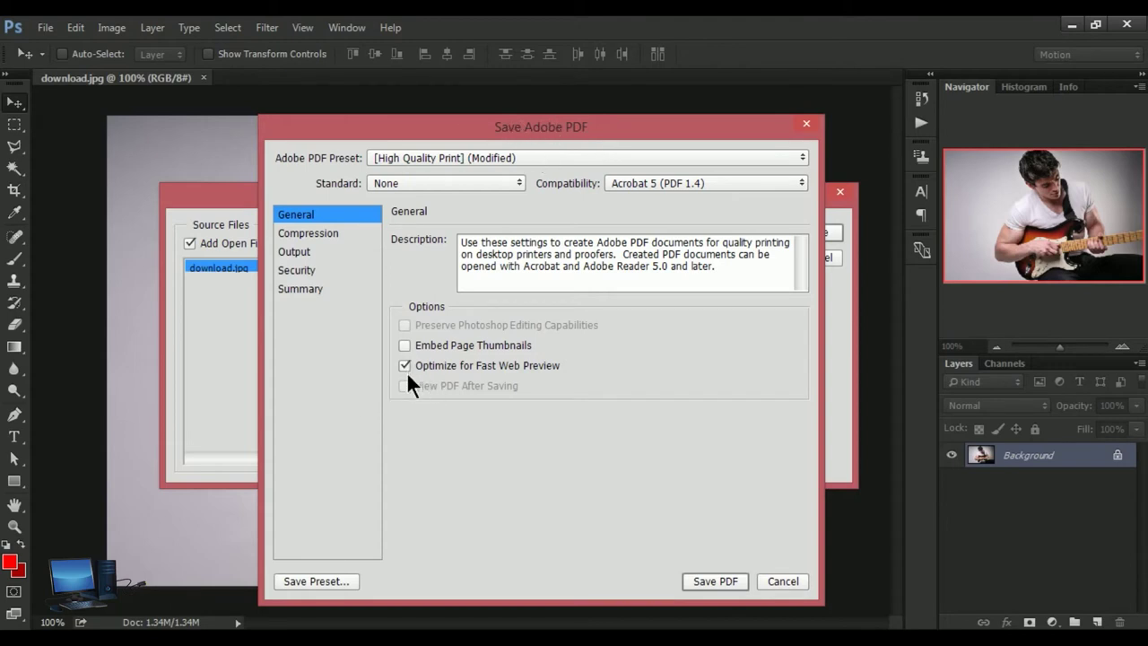
Review the General PDF options, keeping High Quality Print, Standard None and Acrobat 5 (PDF 1.4)
{"action": "left_click", "coordinate": [318, 235]}
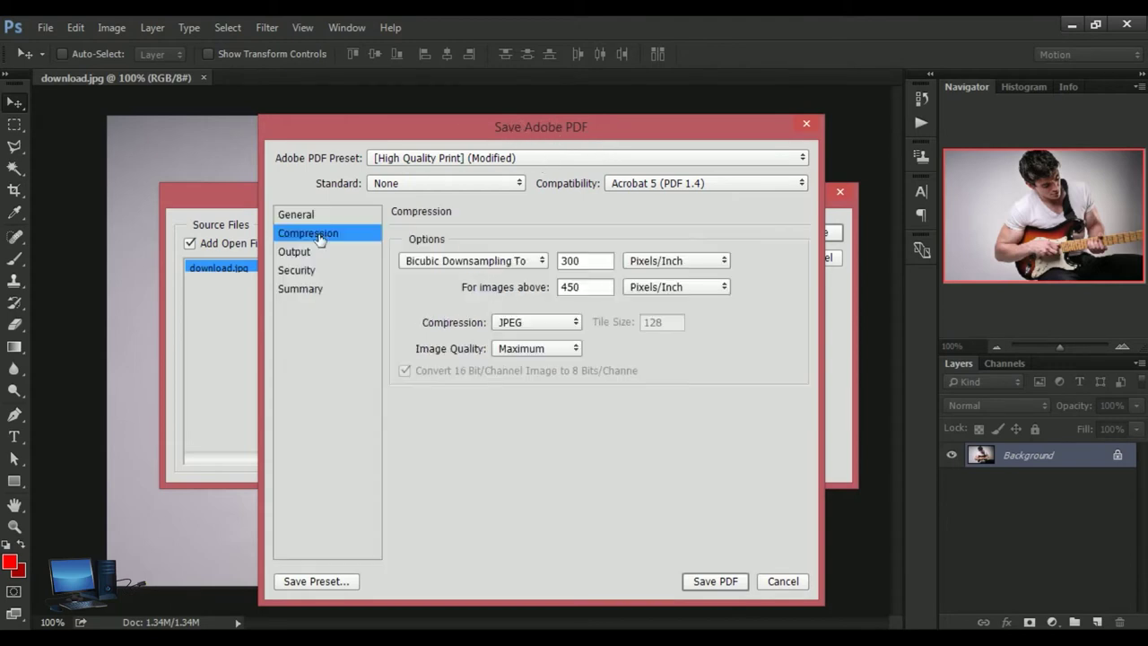
{"action": "left_click", "coordinate": [312, 215]}
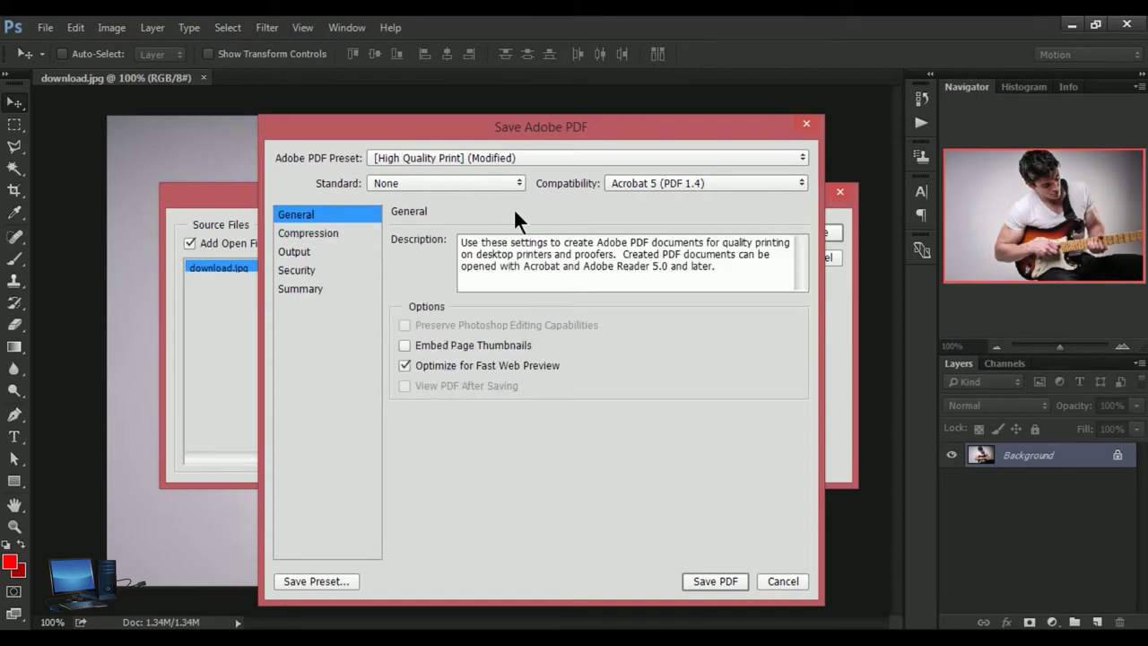
{"action": "left_click", "coordinate": [803, 157]}
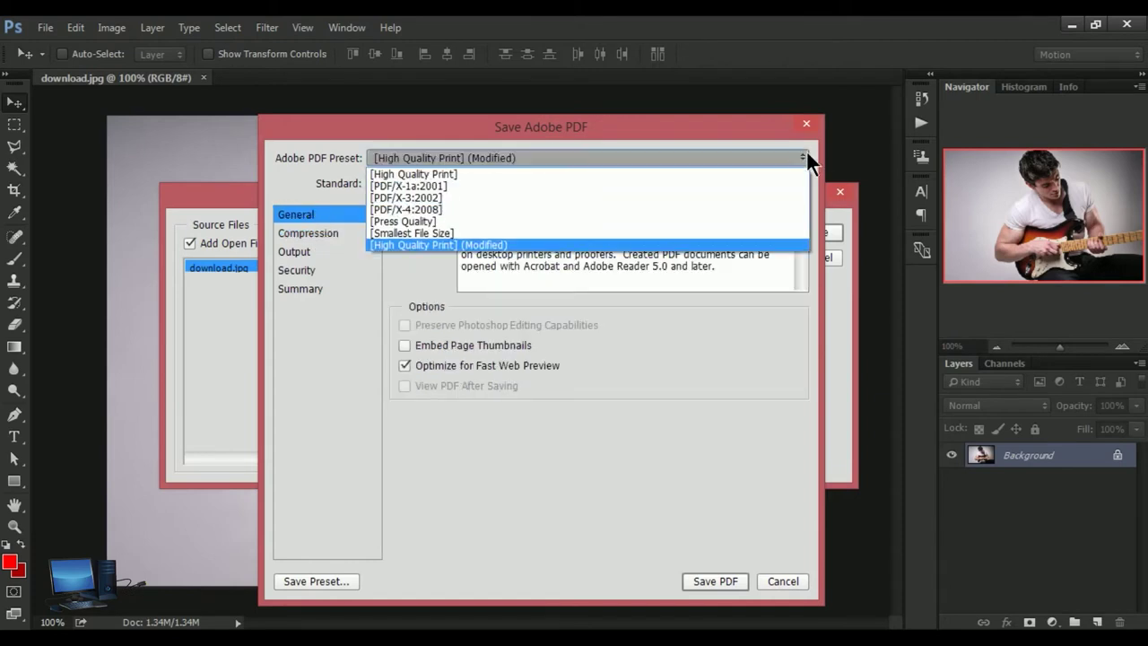
{"action": "left_click", "coordinate": [410, 274]}
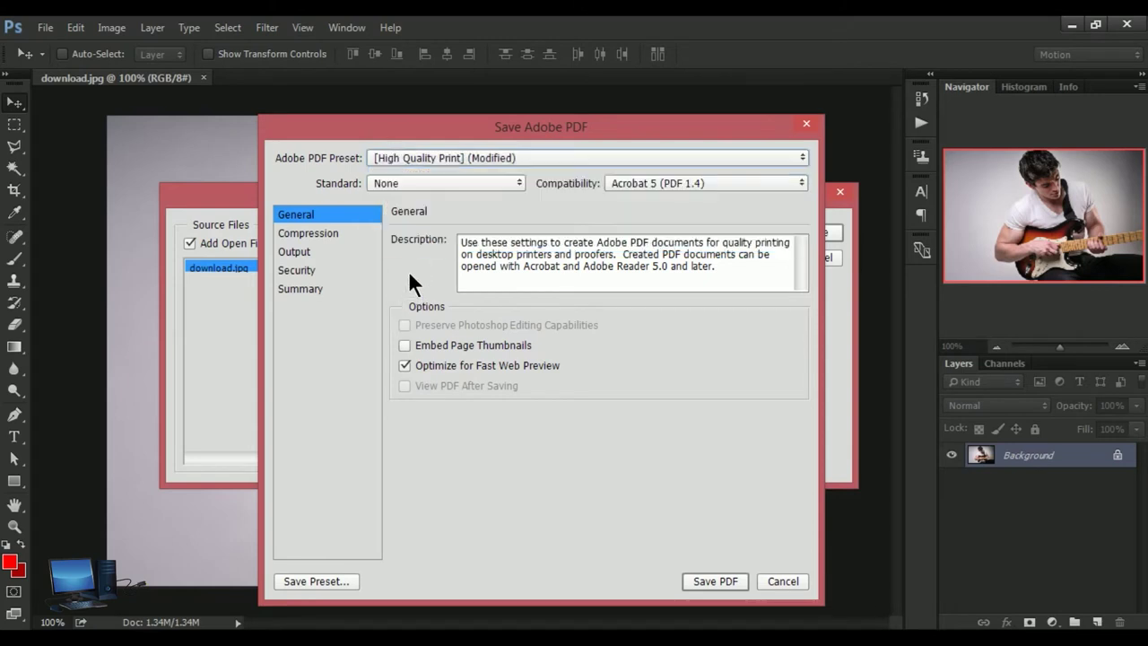
{"action": "left_click", "coordinate": [516, 181]}
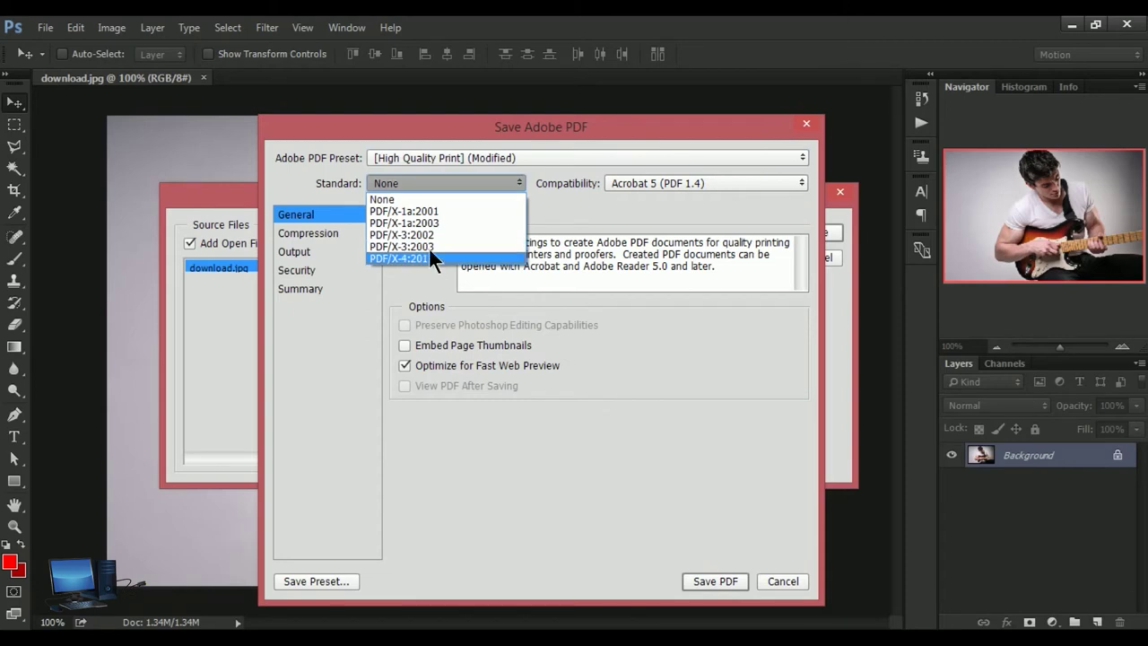
{"action": "left_click", "coordinate": [798, 182]}
{"action": "left_click", "coordinate": [797, 181]}
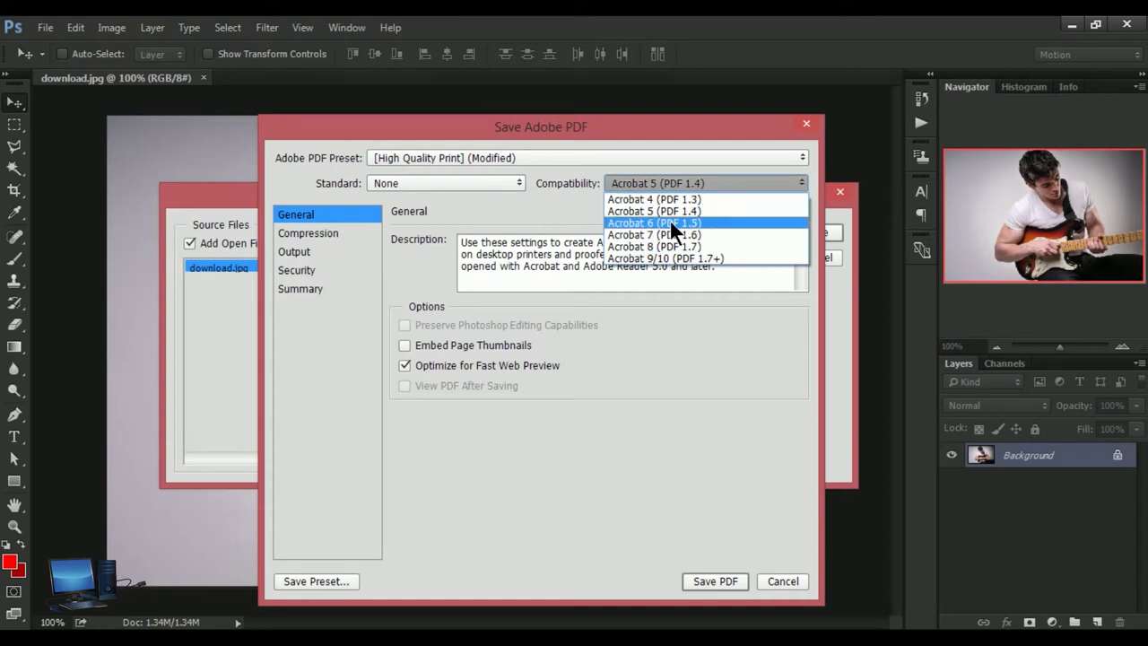
{"action": "left_click", "coordinate": [568, 216]}
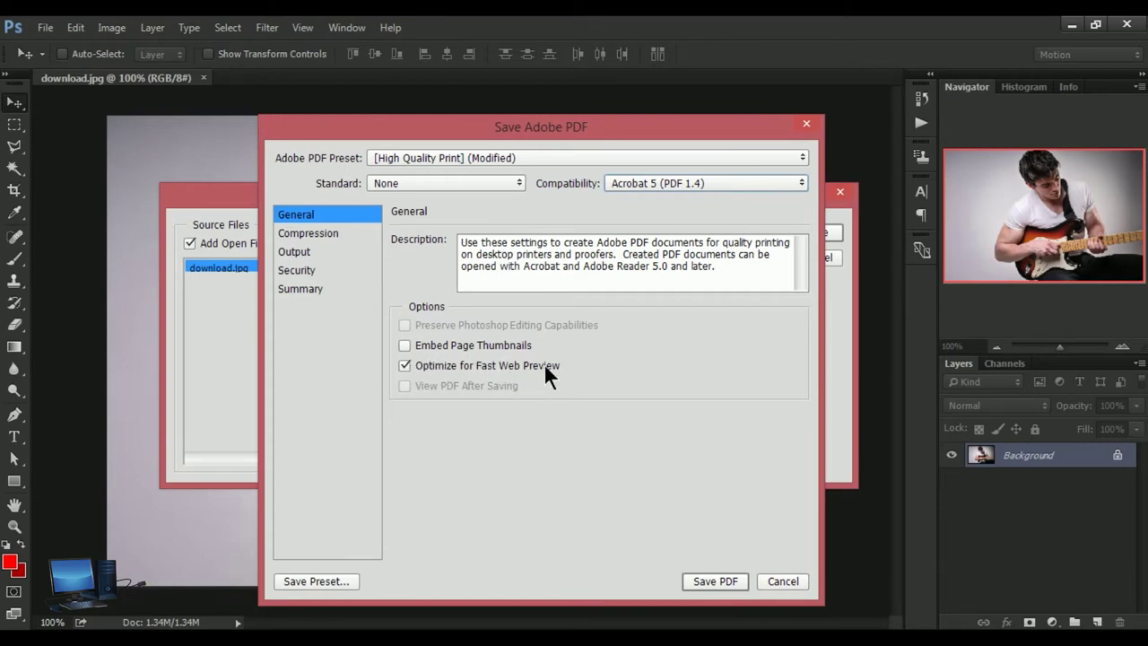
Review compression, keeping Bicubic Downsampling To, Pixels/Inch and JPEG compression
{"action": "left_click", "coordinate": [311, 235]}
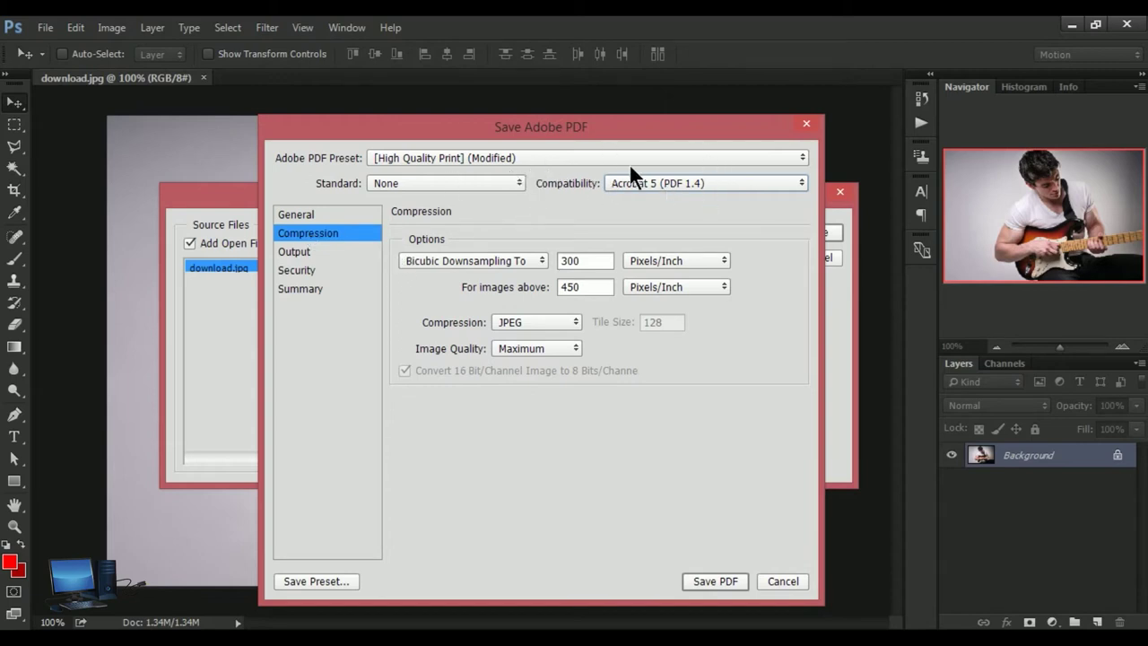
{"action": "left_click", "coordinate": [542, 258]}
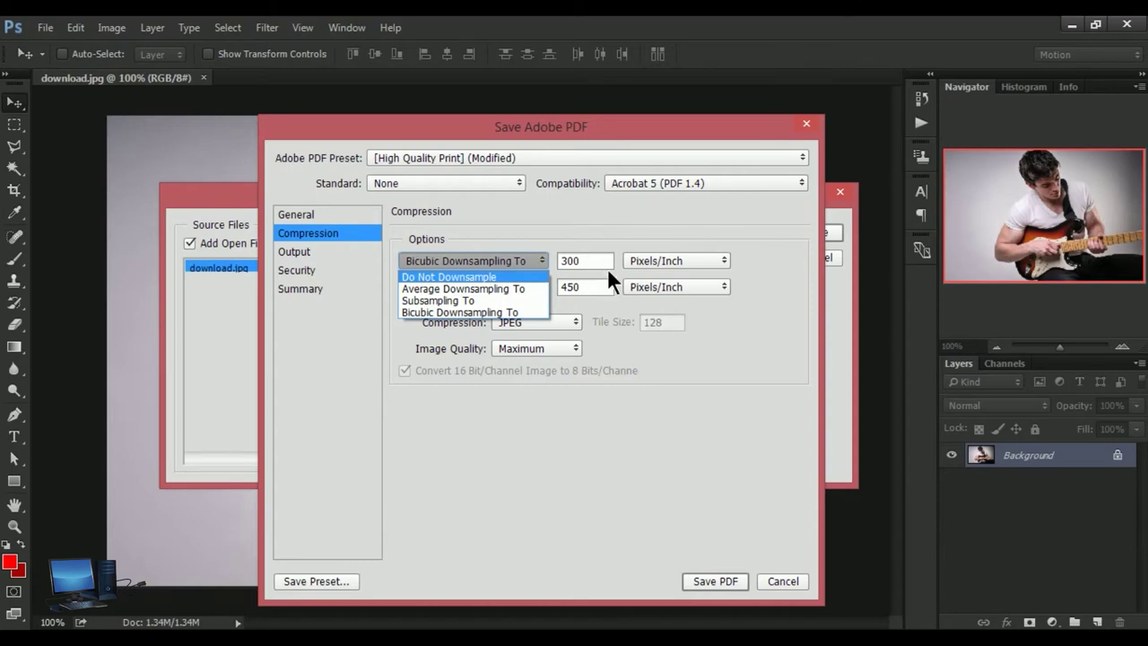
{"action": "left_click", "coordinate": [723, 259]}
{"action": "left_click", "coordinate": [726, 285]}
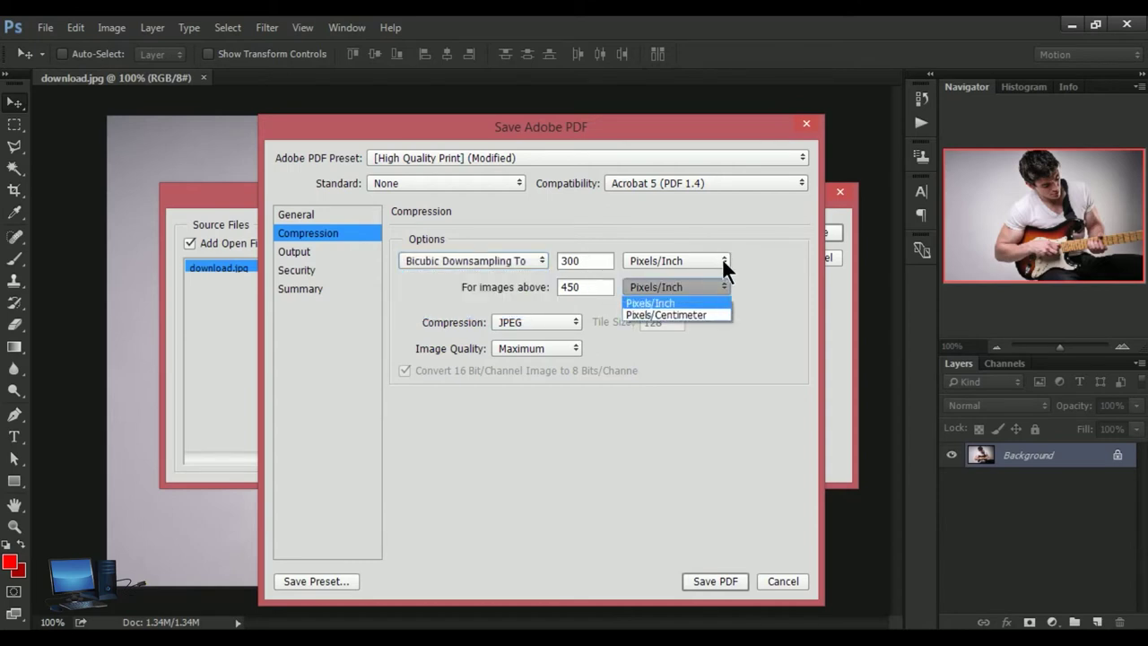
{"action": "left_click", "coordinate": [723, 257]}
{"action": "left_click", "coordinate": [572, 319]}
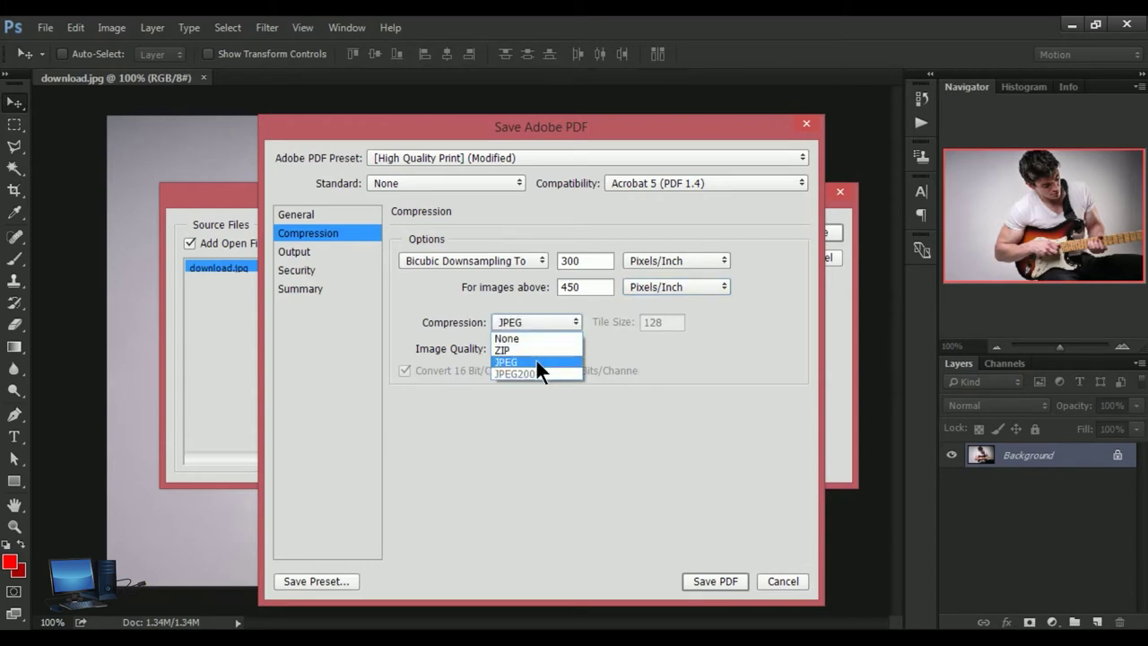
{"action": "left_click", "coordinate": [535, 358]}
Try Medium image quality, settle on Minimum, and save the settings as a preset
{"action": "left_click", "coordinate": [576, 349]}
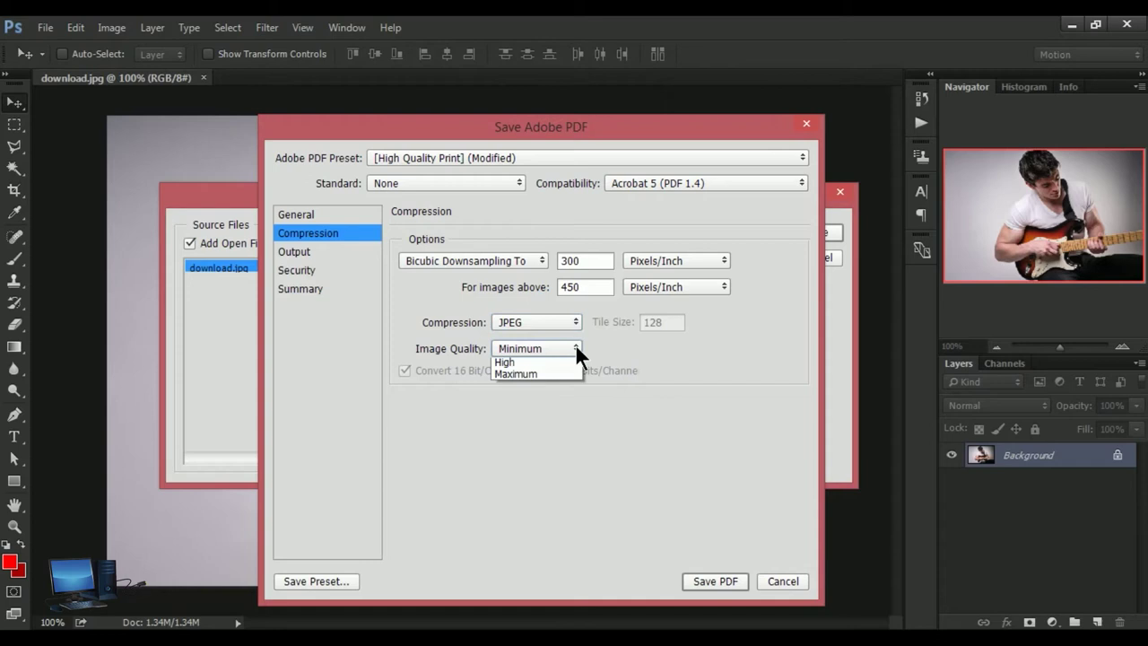
{"action": "left_click", "coordinate": [532, 387]}
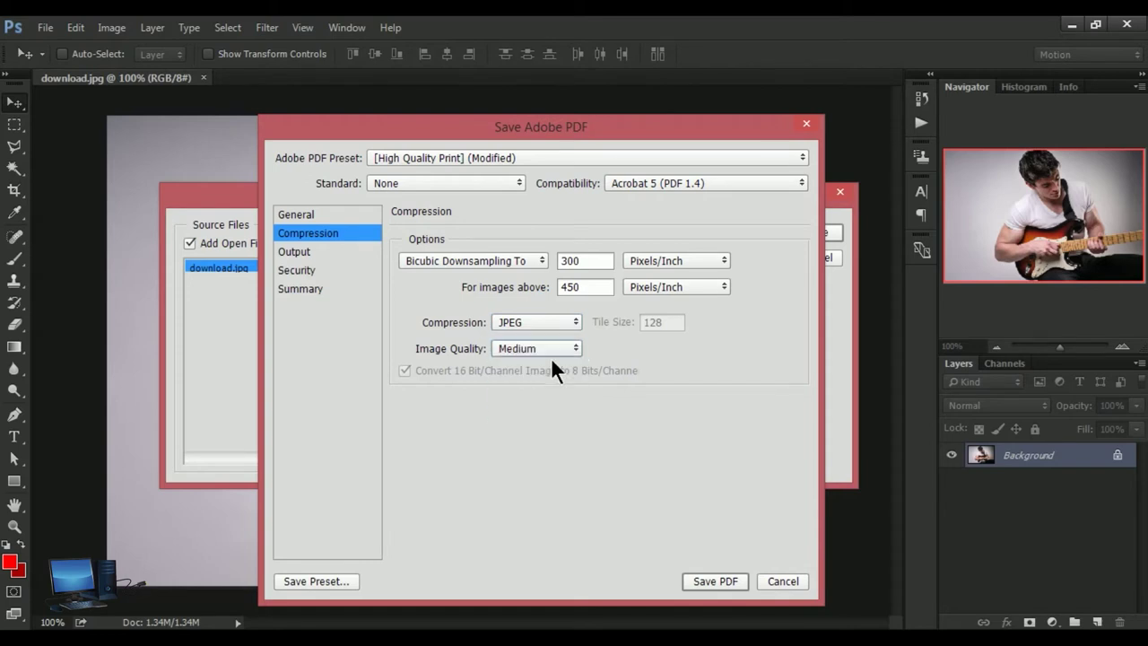
{"action": "left_click", "coordinate": [571, 351]}
{"action": "left_click", "coordinate": [514, 363]}
{"action": "left_click", "coordinate": [315, 580]}
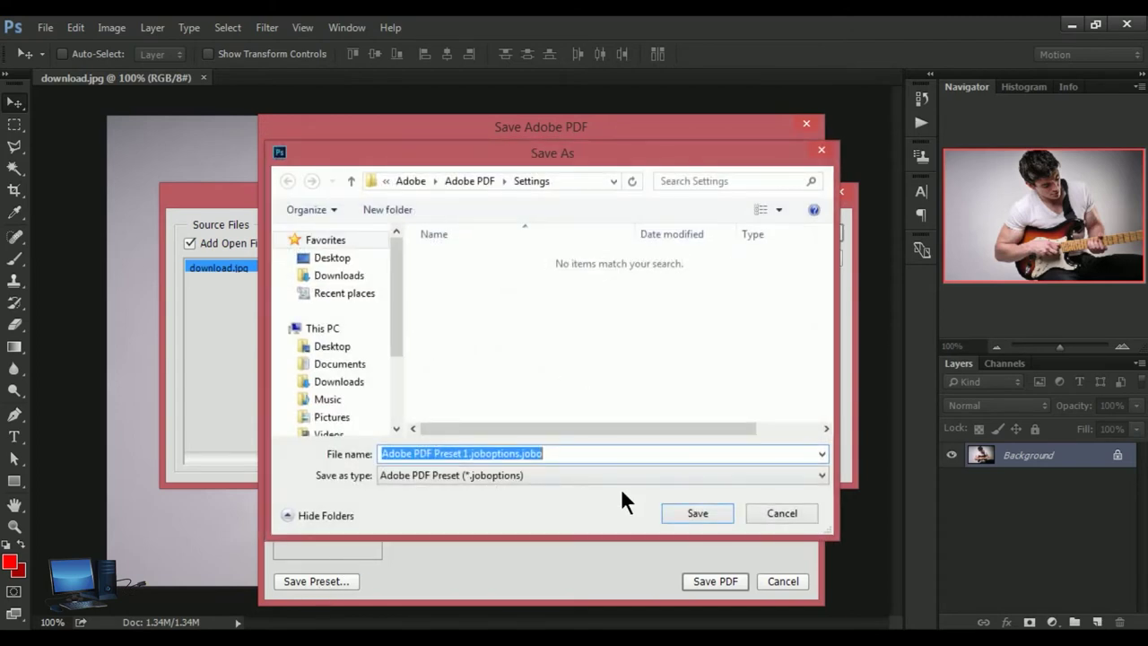
Save the PDF settings preset into Desktop > Photo, then save the PDF
{"action": "left_click_drag", "start_coordinate": [394, 282], "coordinate": [399, 405]}
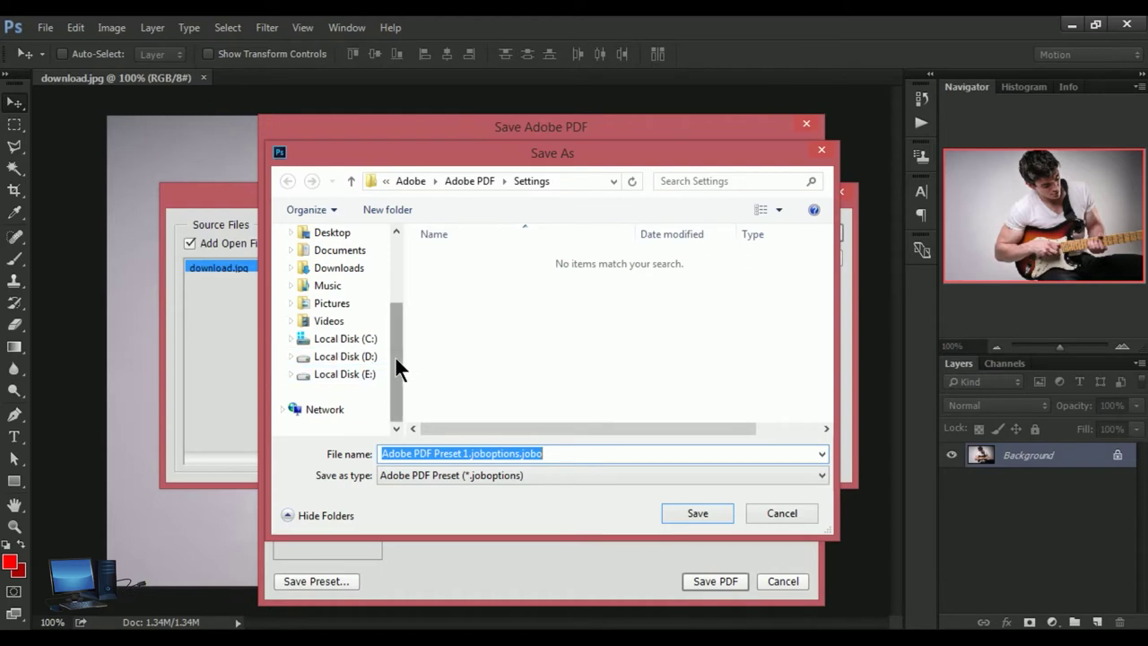
{"action": "left_click_drag", "start_coordinate": [394, 355], "coordinate": [385, 282]}
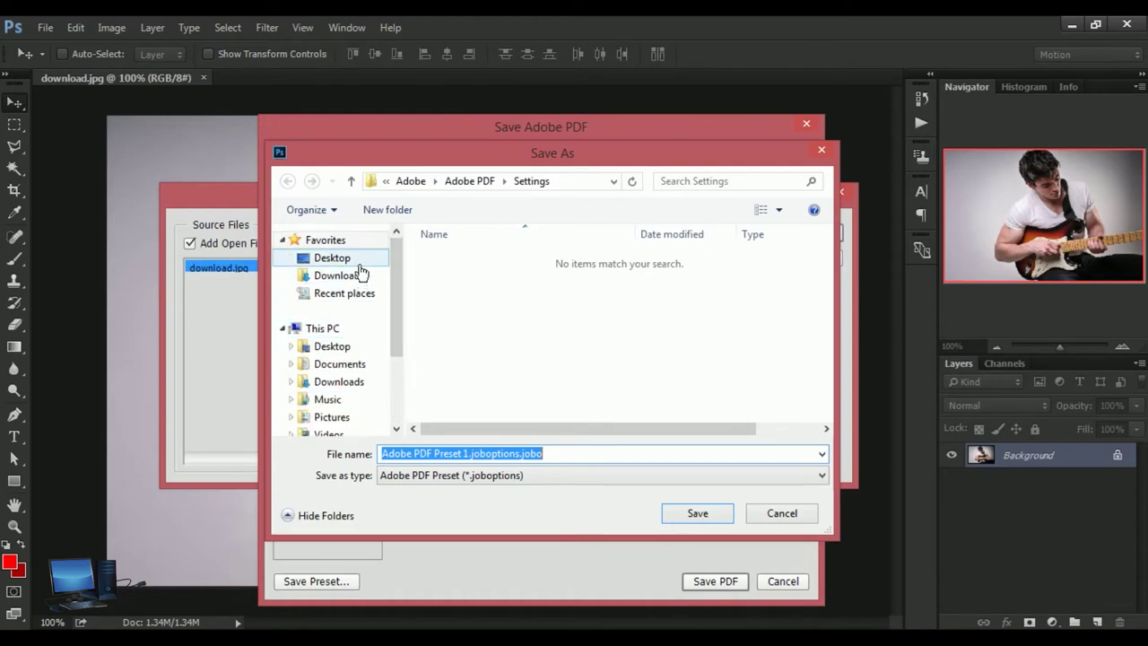
{"action": "left_click", "coordinate": [358, 262]}
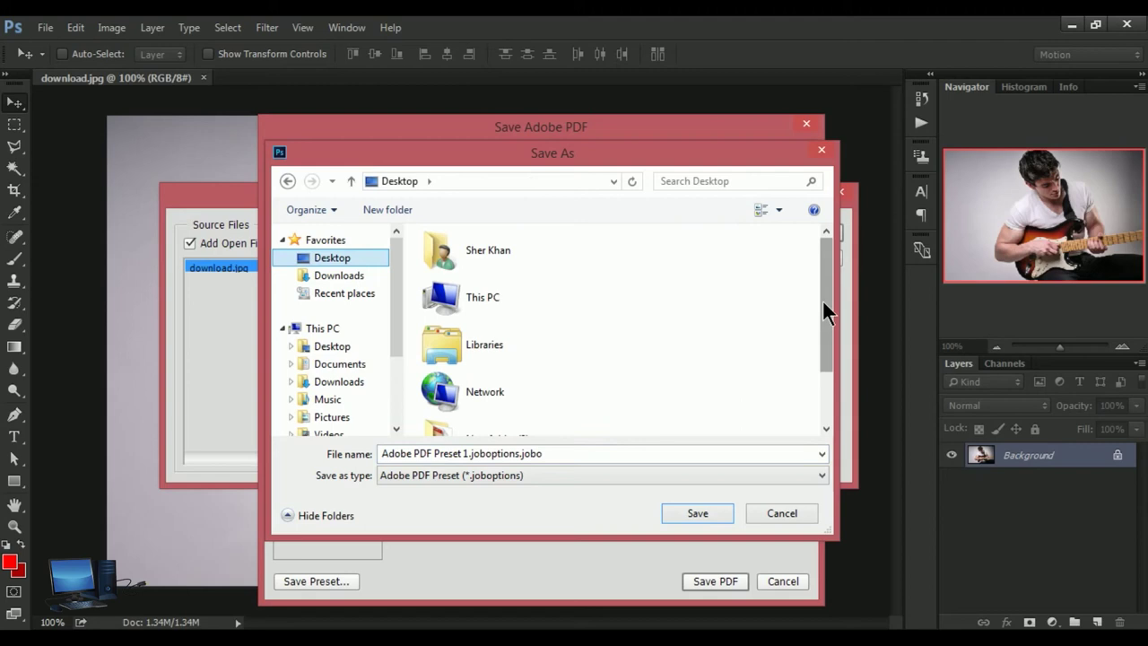
{"action": "left_click_drag", "start_coordinate": [822, 299], "coordinate": [818, 405]}
{"action": "double_click", "coordinate": [499, 406]}
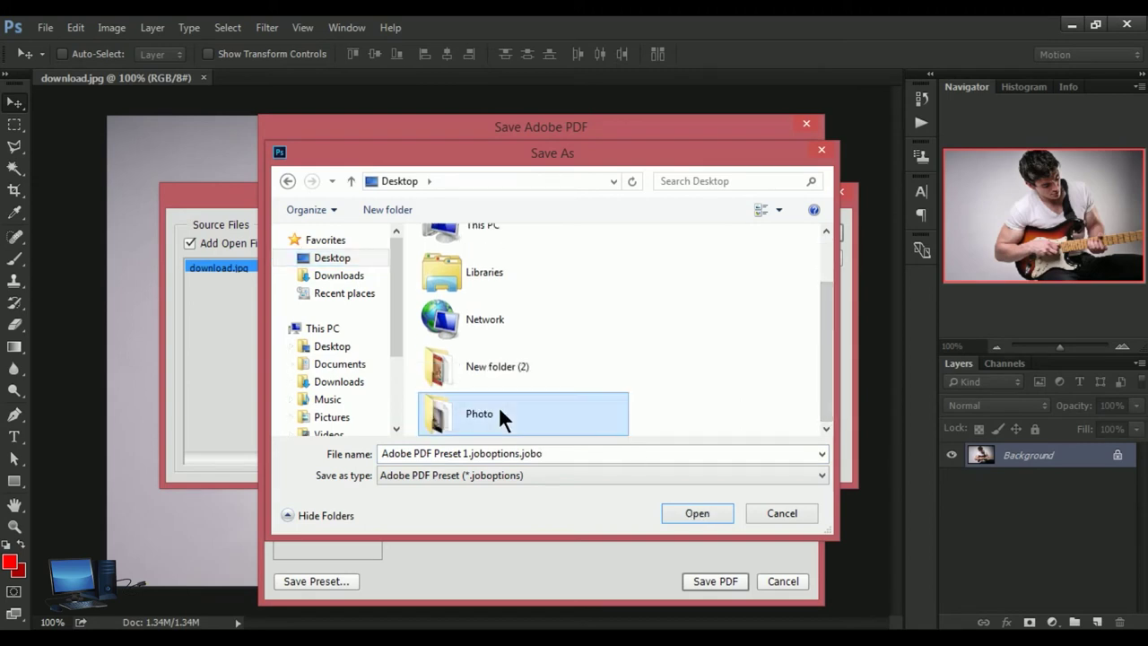
{"action": "left_click", "coordinate": [700, 513]}
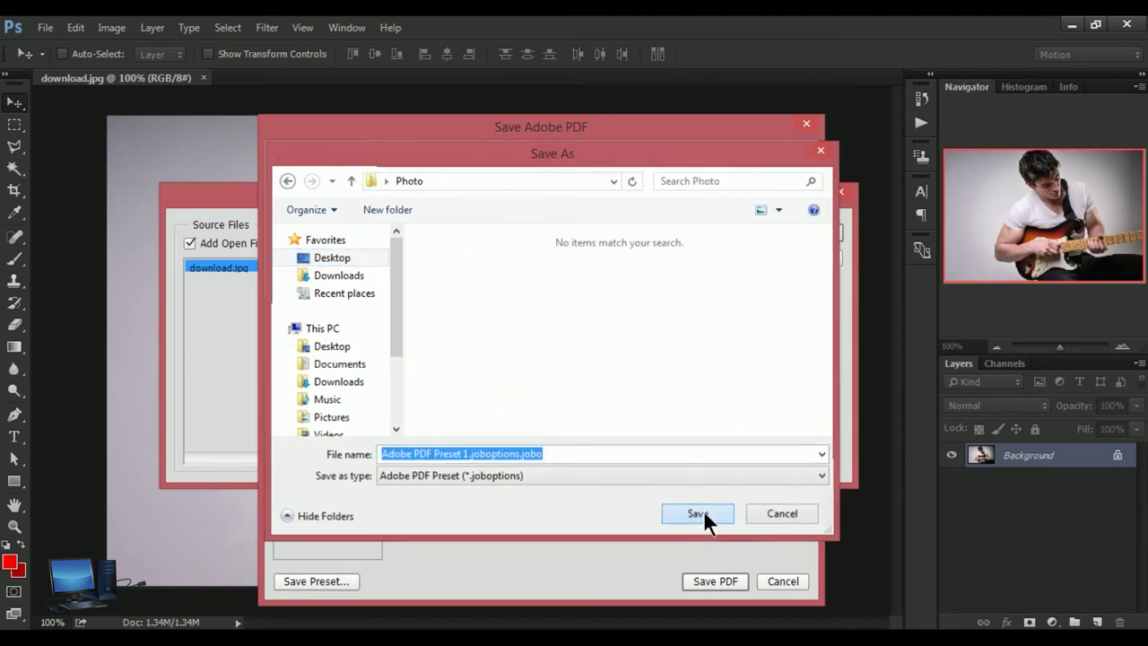
{"action": "left_click", "coordinate": [717, 583]}
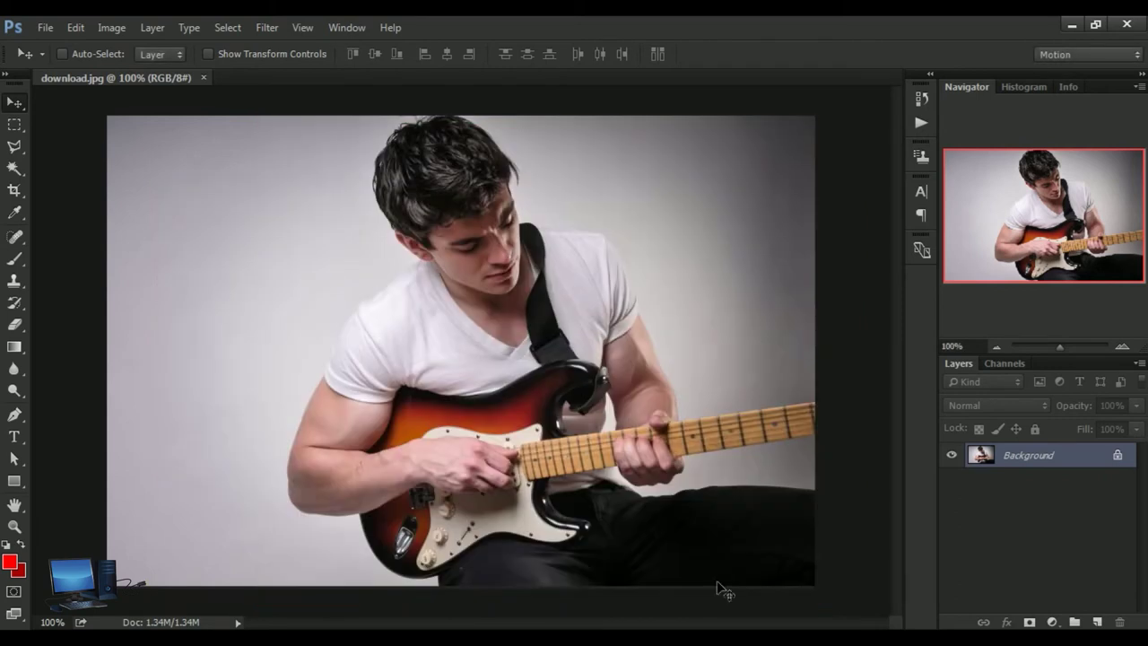
Use File > Open to browse the Photo folder's contents
{"action": "left_click", "coordinate": [45, 29]}
{"action": "left_click", "coordinate": [63, 61]}
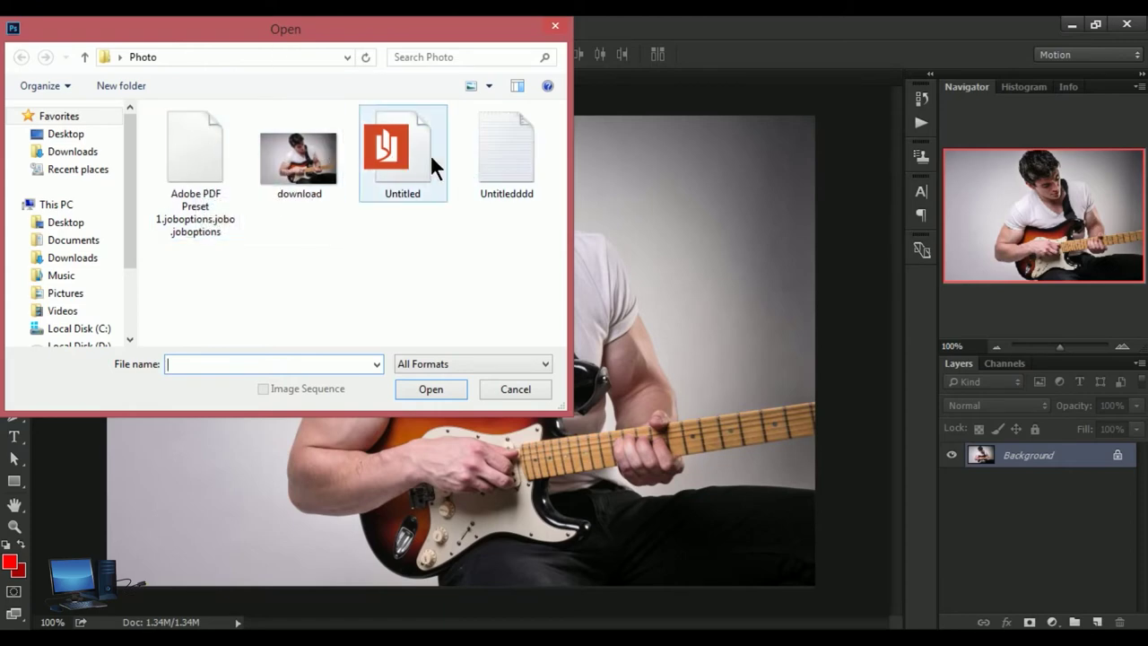
Cancel Open, start Create Droplet, and check its Untitled.exe save location in Photo
{"action": "left_click", "coordinate": [556, 27]}
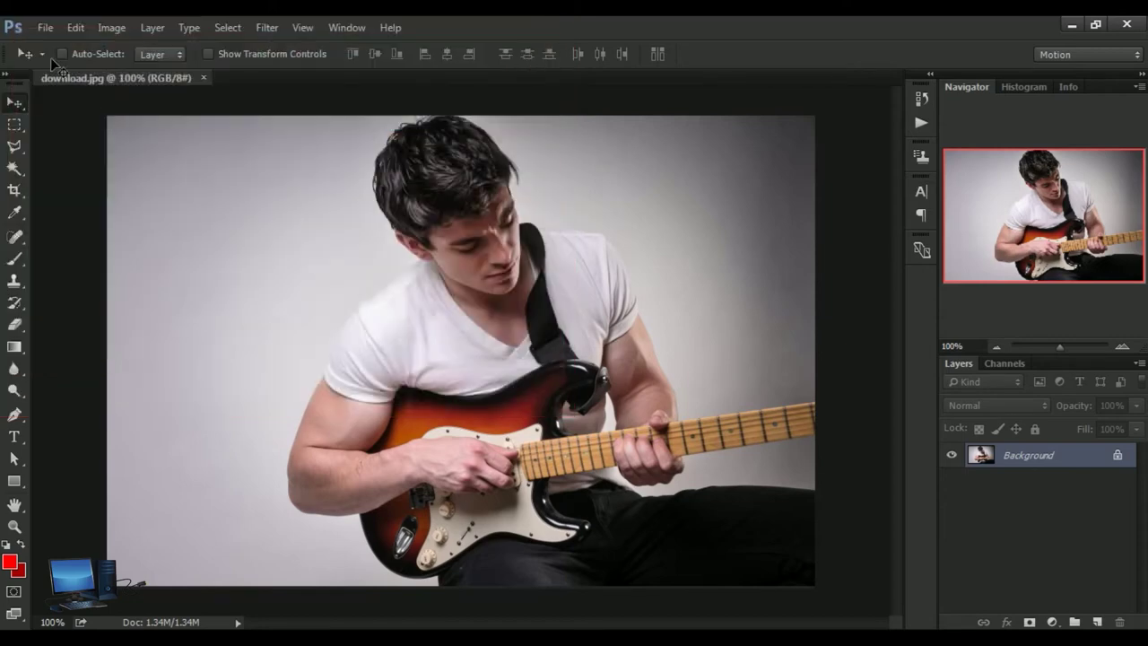
{"action": "left_click", "coordinate": [45, 29]}
{"action": "mouse_move", "coordinate": [70, 397]}
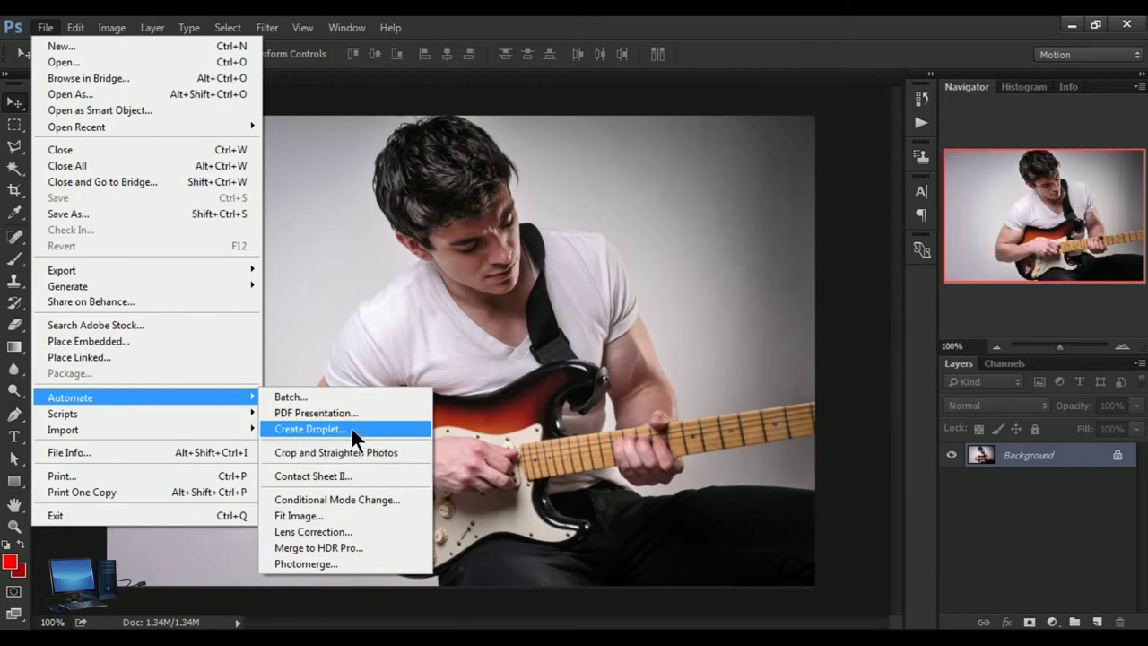
{"action": "left_click", "coordinate": [351, 428]}
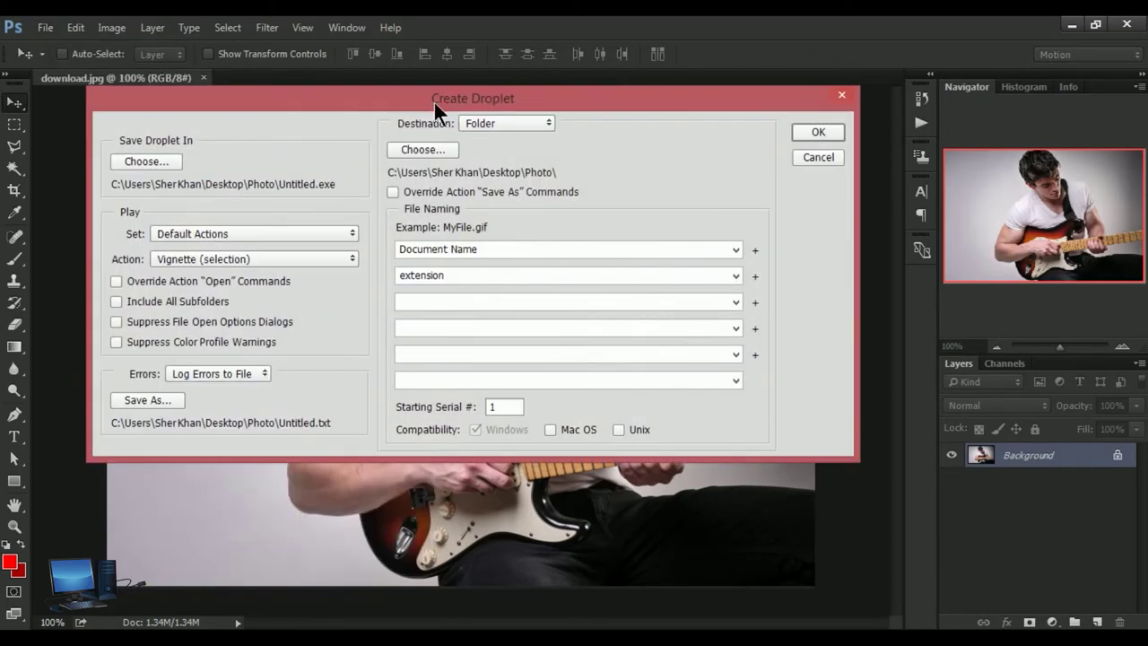
{"action": "left_click_drag", "start_coordinate": [412, 100], "coordinate": [436, 110]}
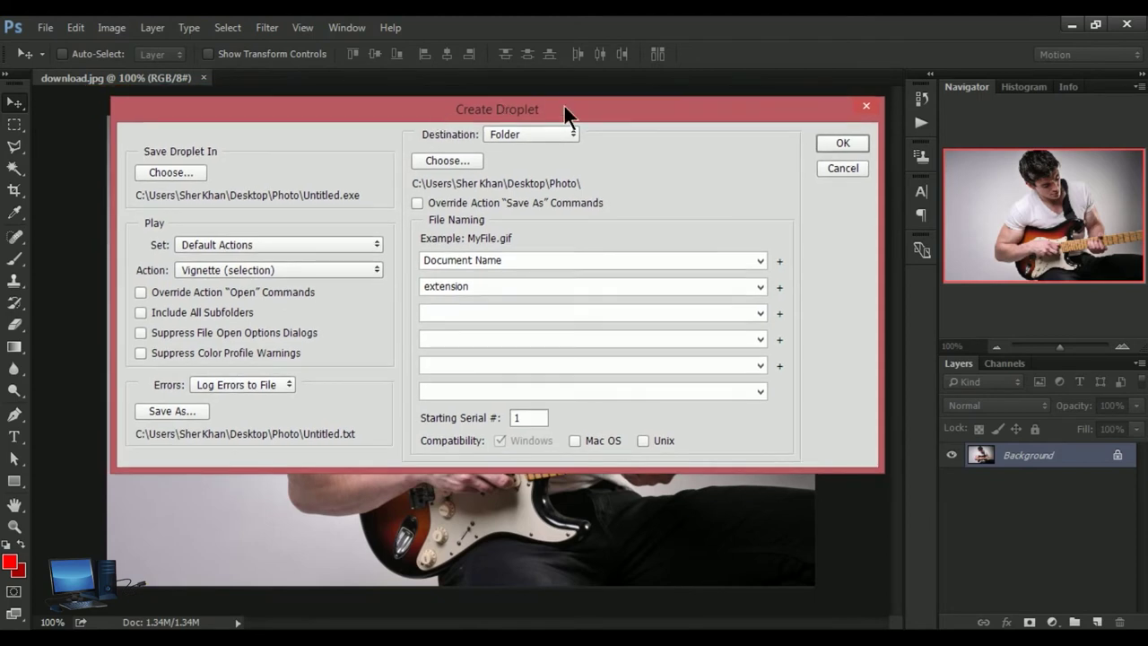
{"action": "left_click", "coordinate": [201, 178]}
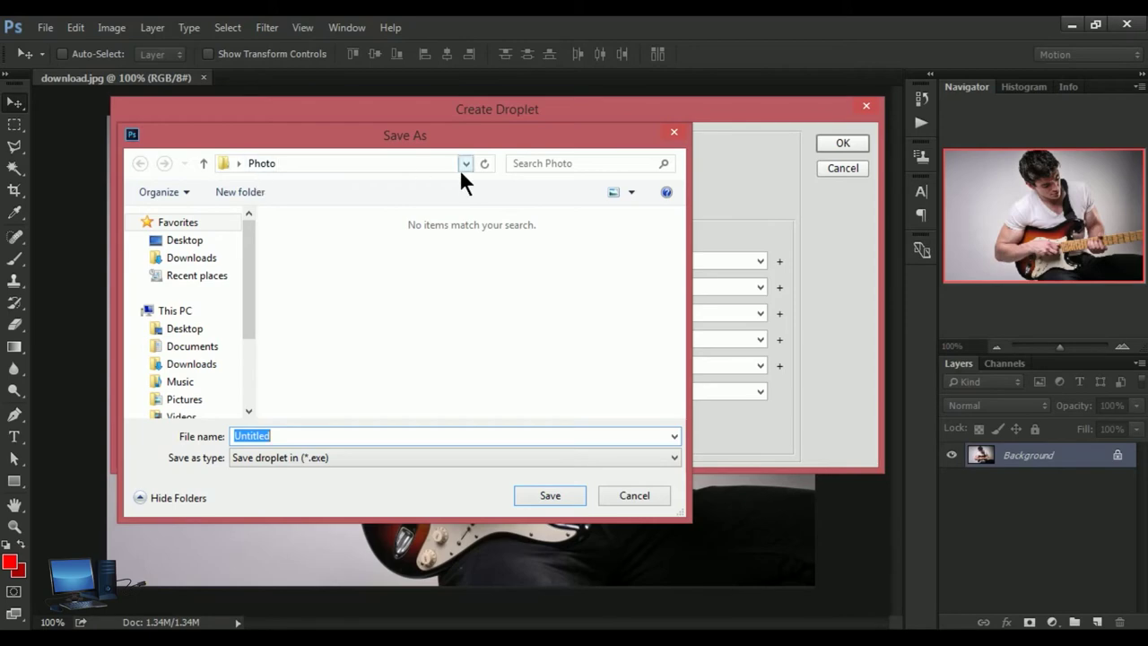
{"action": "left_click", "coordinate": [674, 133]}
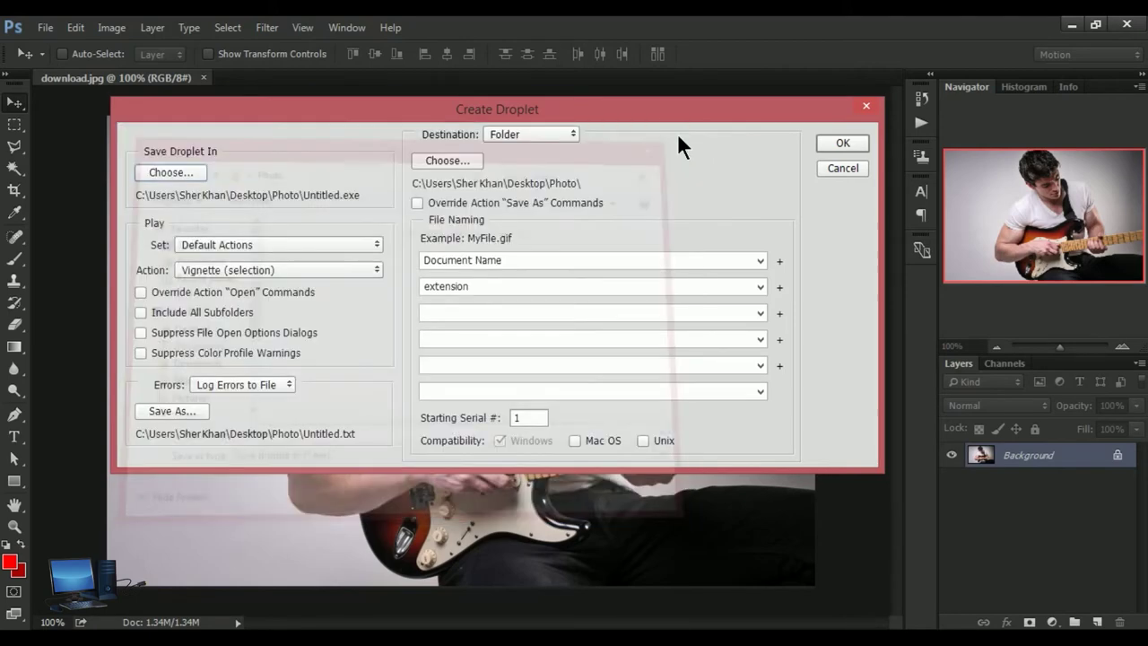
Keep the droplet playing Vignette (selection) from the Default Actions set
{"action": "left_click", "coordinate": [378, 252]}
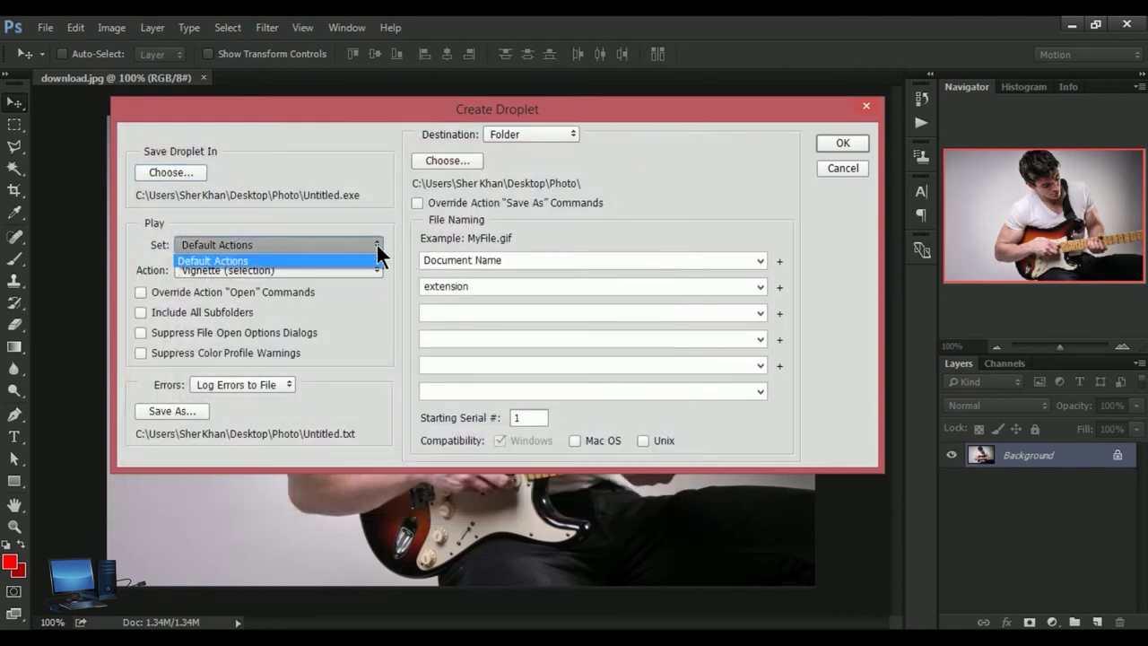
{"action": "left_click", "coordinate": [245, 259]}
{"action": "left_click", "coordinate": [374, 268]}
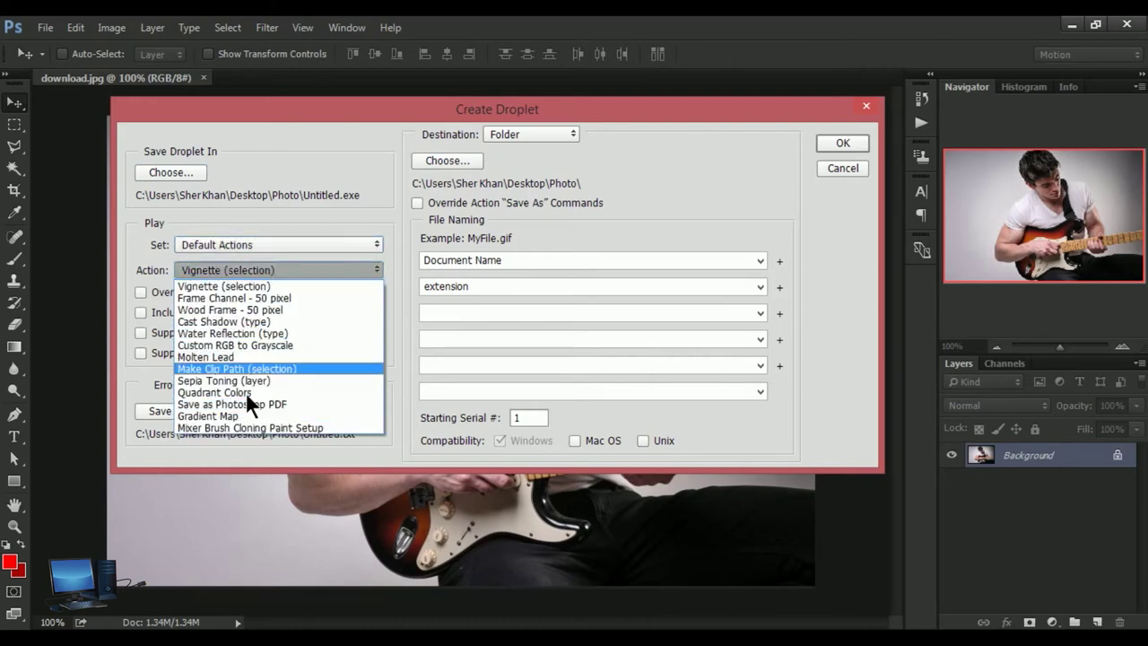
{"action": "left_click", "coordinate": [358, 153]}
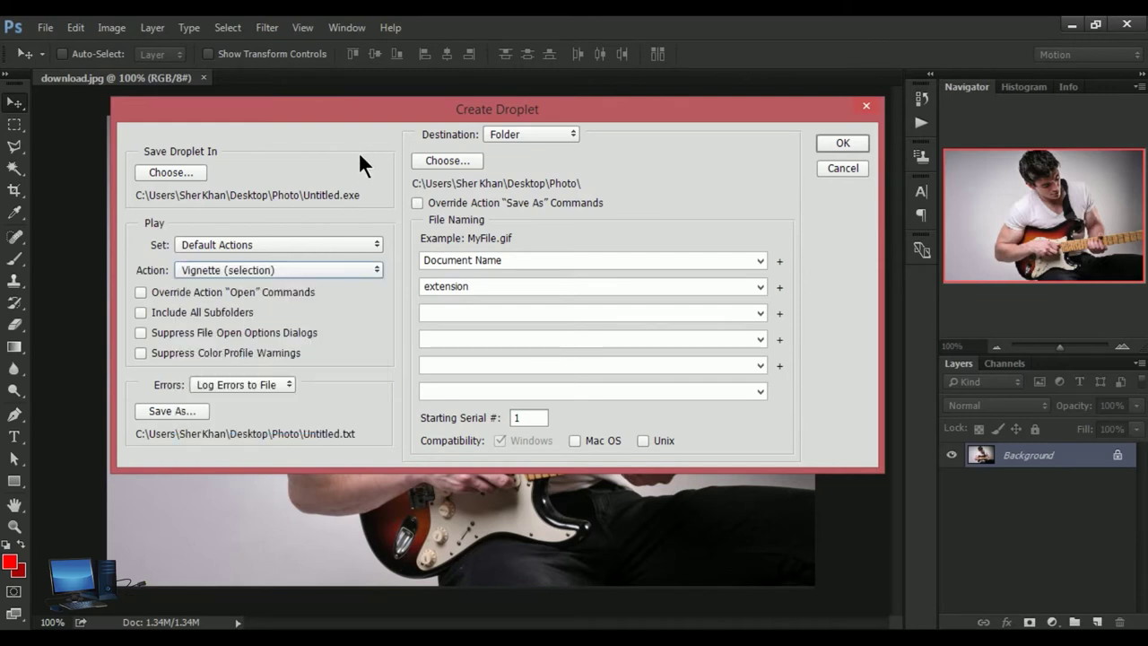
Leave Override Action "Open" Commands off and keep Errors on Log Errors to File
{"action": "left_click", "coordinate": [140, 292]}
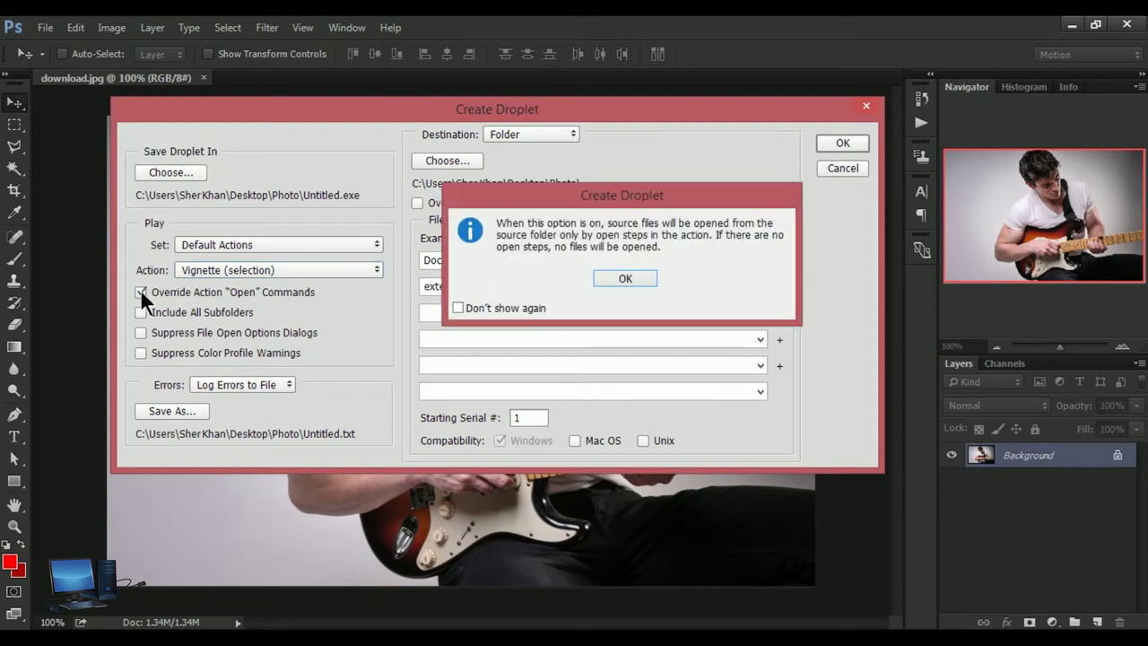
{"action": "left_click", "coordinate": [601, 280]}
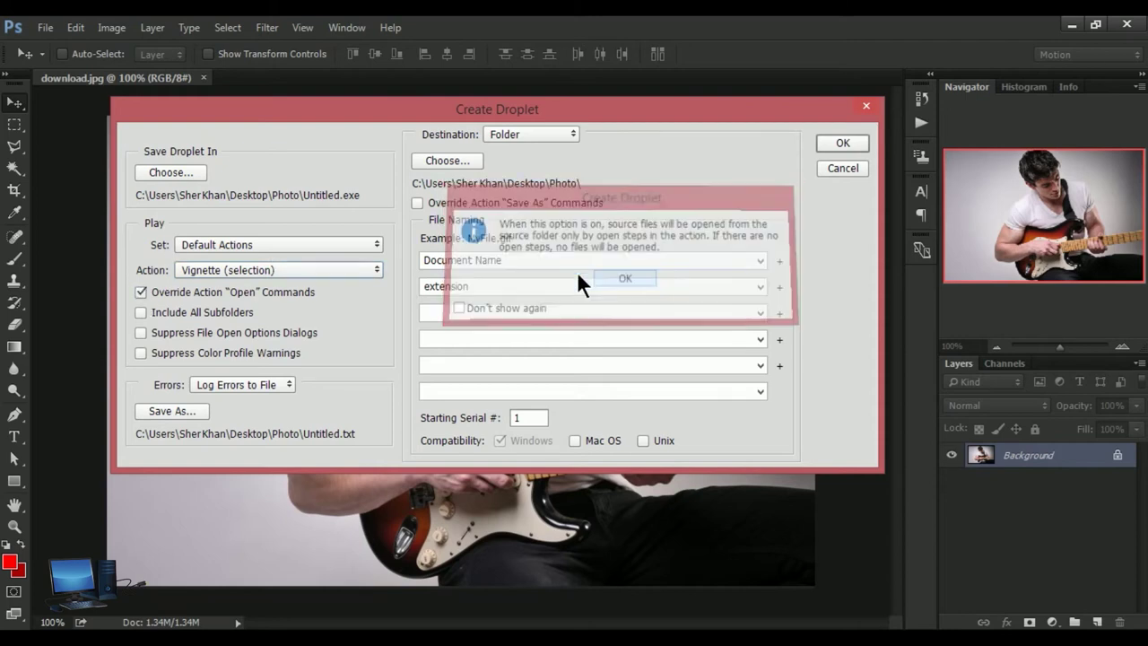
{"action": "left_click", "coordinate": [141, 291]}
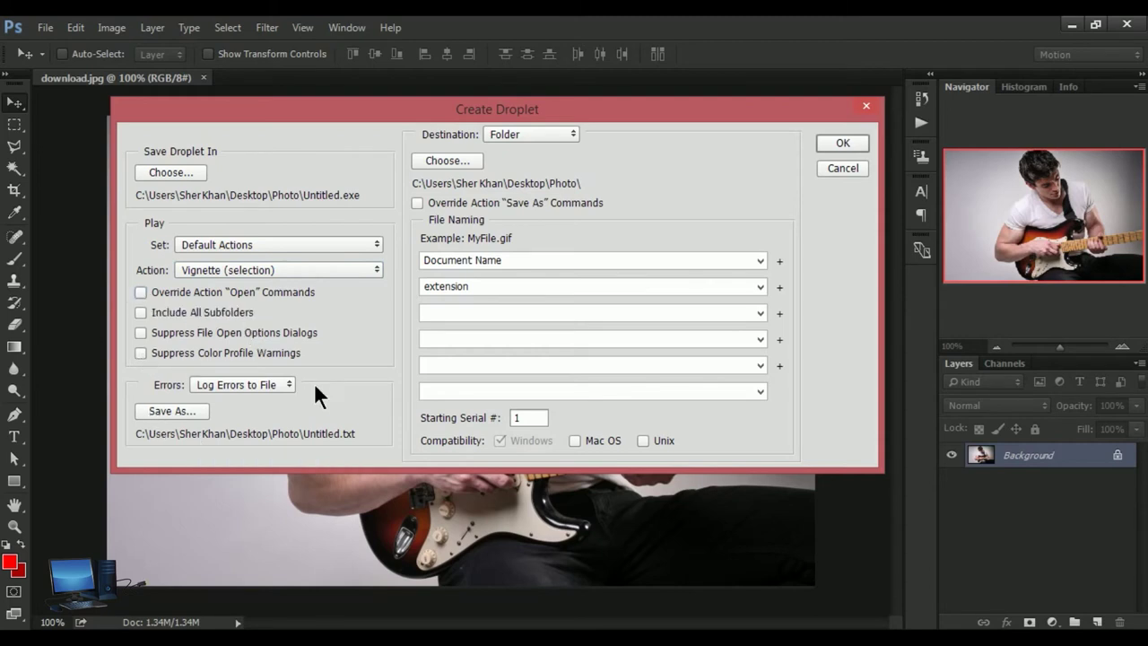
{"action": "left_click", "coordinate": [284, 381]}
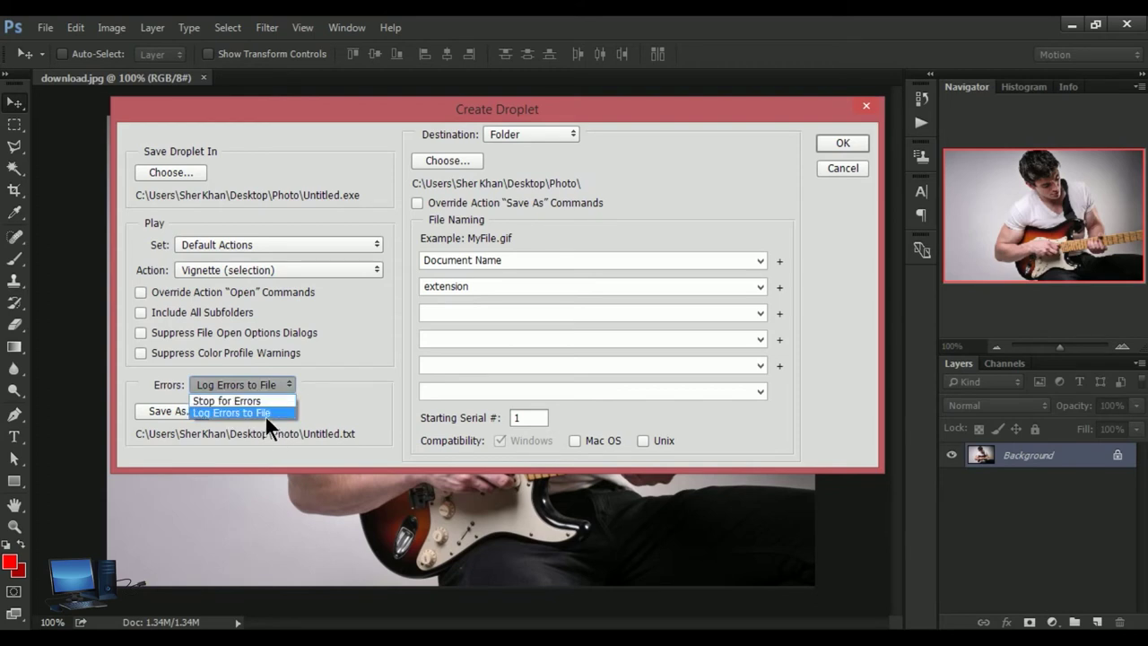
{"action": "left_click", "coordinate": [265, 415]}
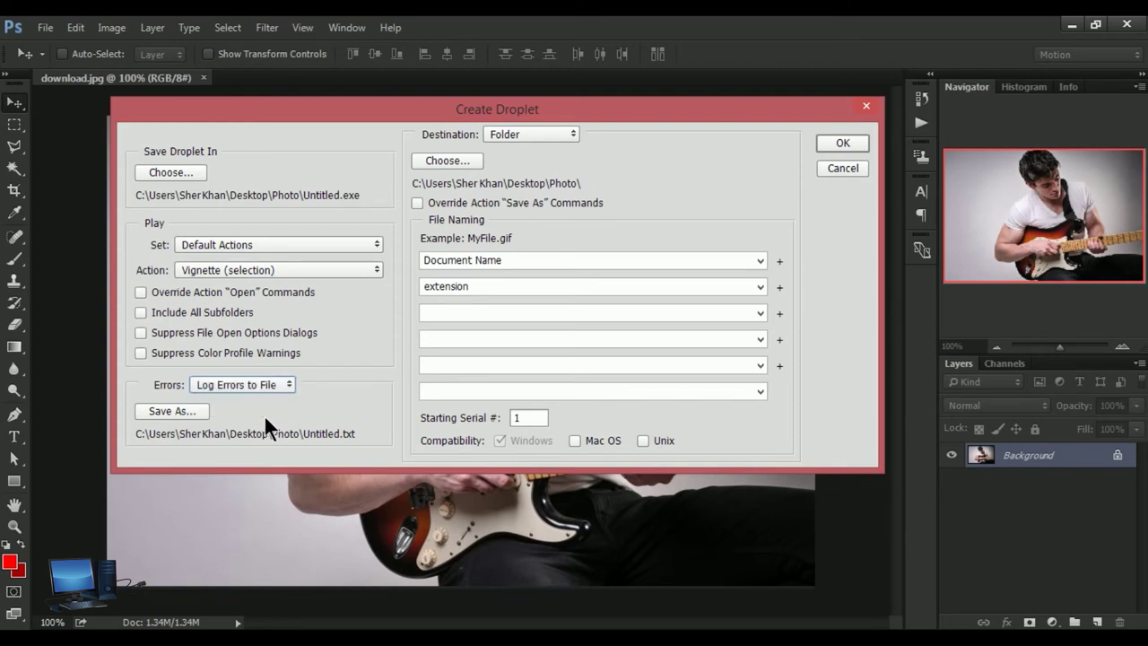
Rename the droplet's error log file from Untitled to Gautar
{"action": "left_click", "coordinate": [184, 414]}
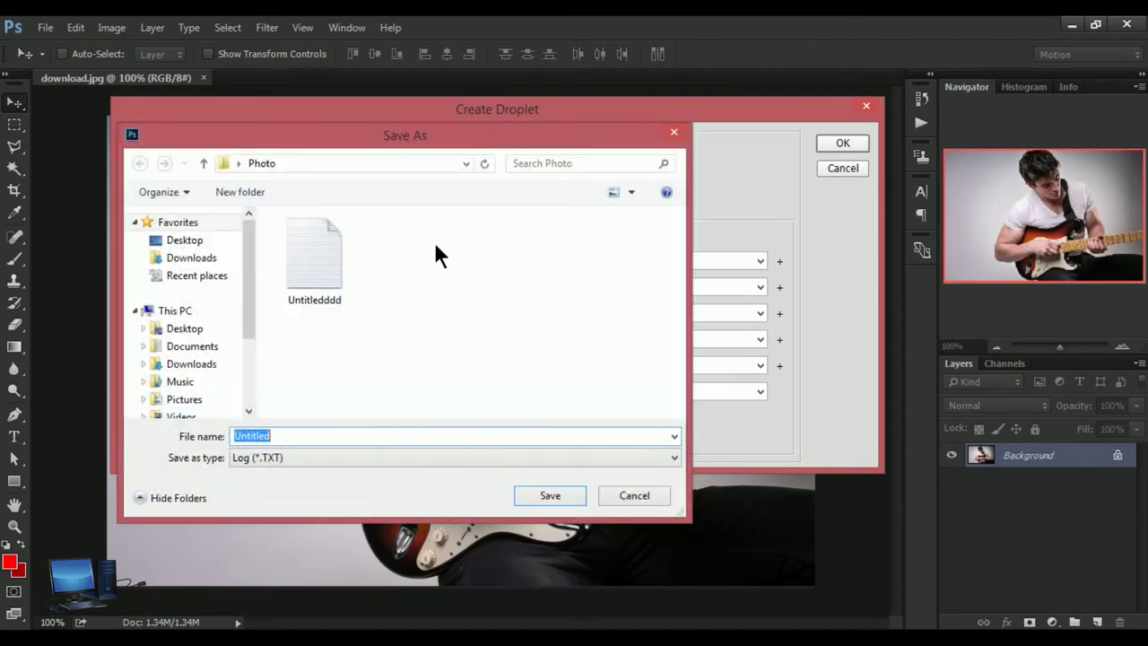
{"action": "left_click", "coordinate": [320, 448]}
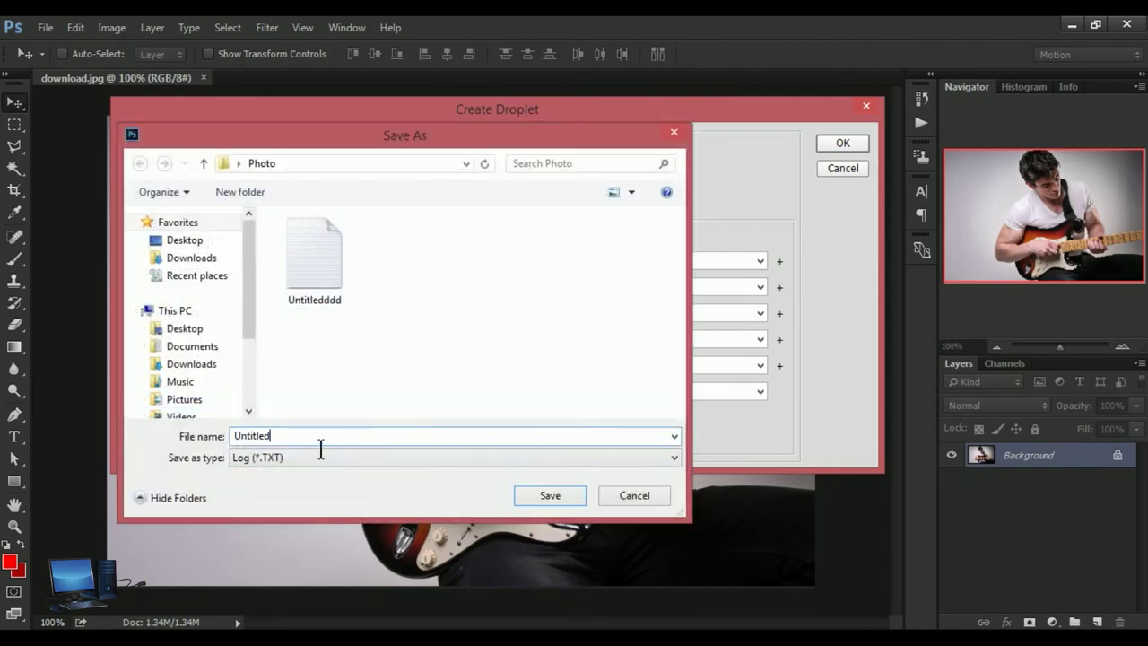
{"action": "key", "text": "BackSpace"}
{"action": "key", "text": "BackSpace"}
{"action": "key", "text": "BackSpace"}
{"action": "key", "text": "BackSpace"}
{"action": "key", "text": "BackSpace"}
{"action": "type", "text": "Gau"}
{"action": "type", "text": "tar"}
{"action": "left_click", "coordinate": [540, 489]}
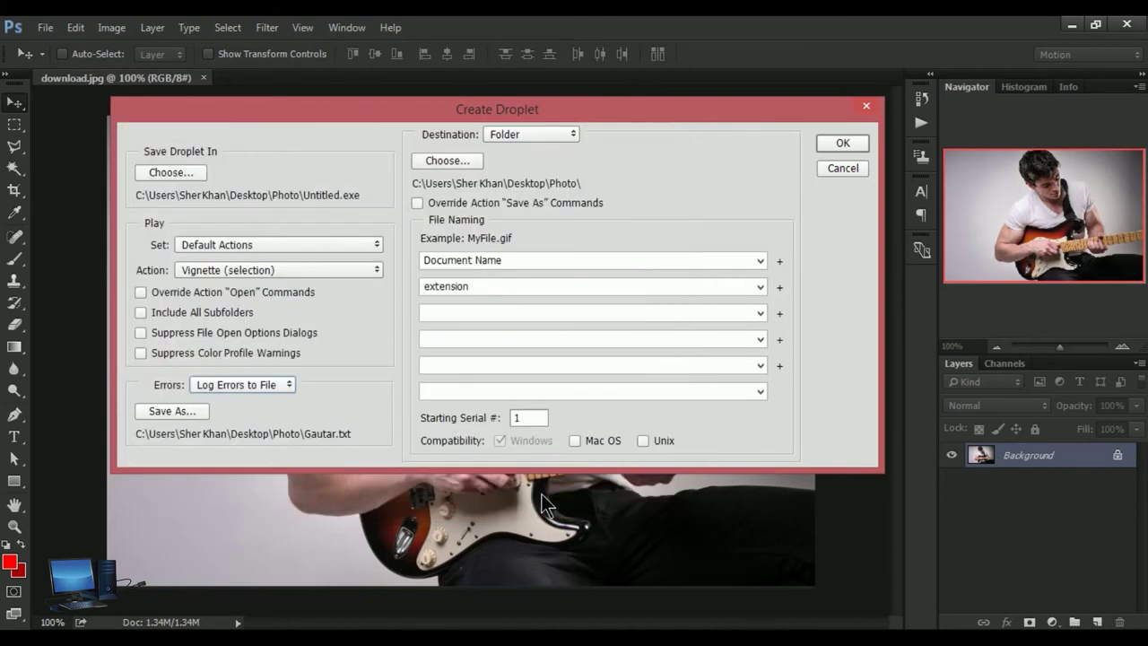
Set the droplet's Folder destination to Desktop > Photo and confirm Create Droplet
{"action": "left_click", "coordinate": [574, 131]}
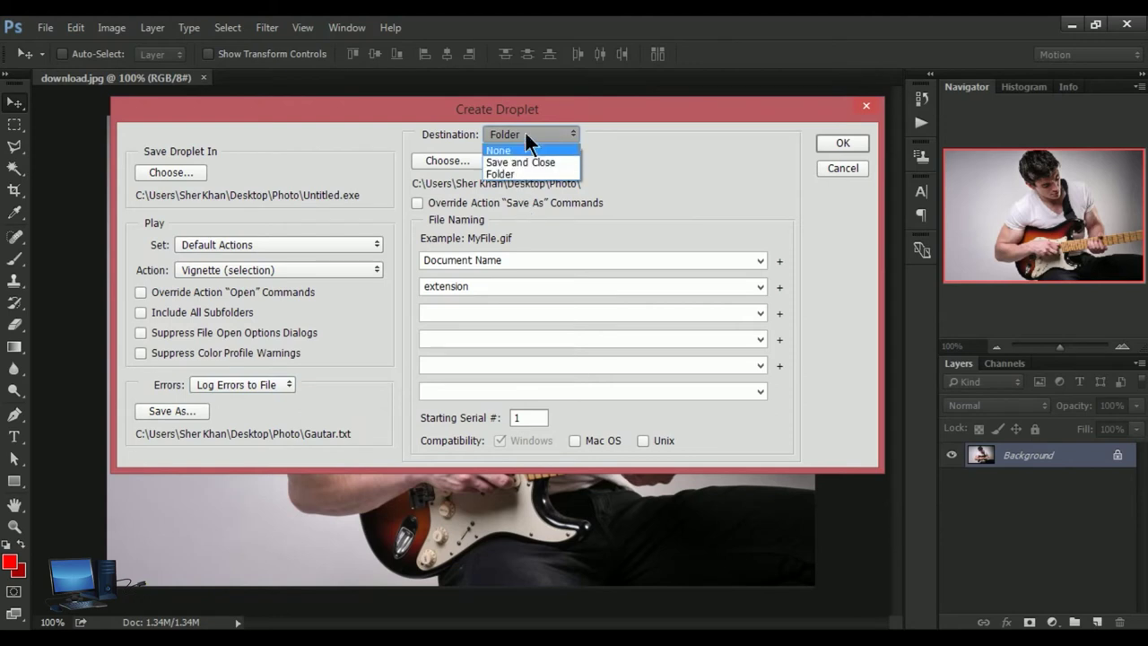
{"action": "left_click", "coordinate": [517, 174]}
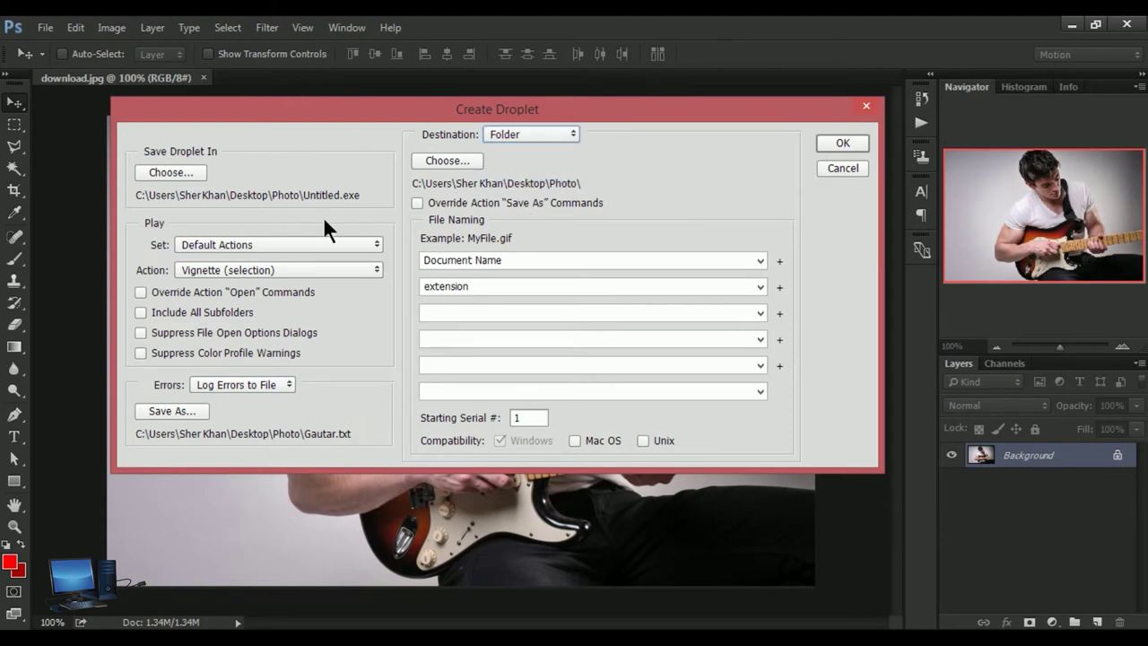
{"action": "left_click", "coordinate": [458, 161]}
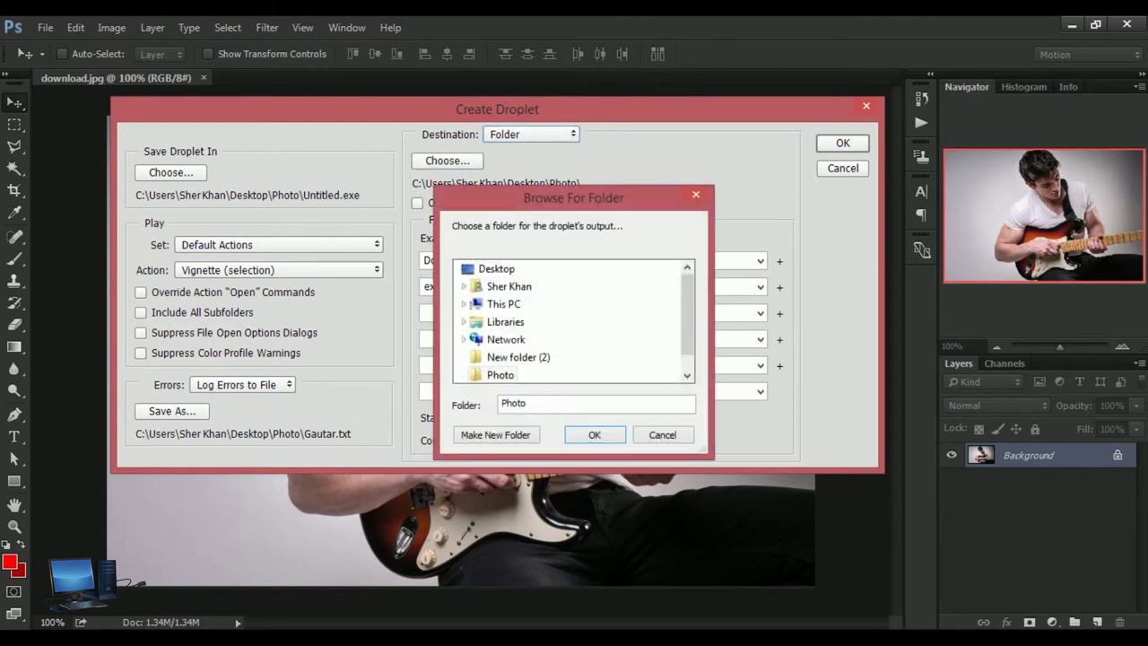
{"action": "left_click", "coordinate": [516, 269]}
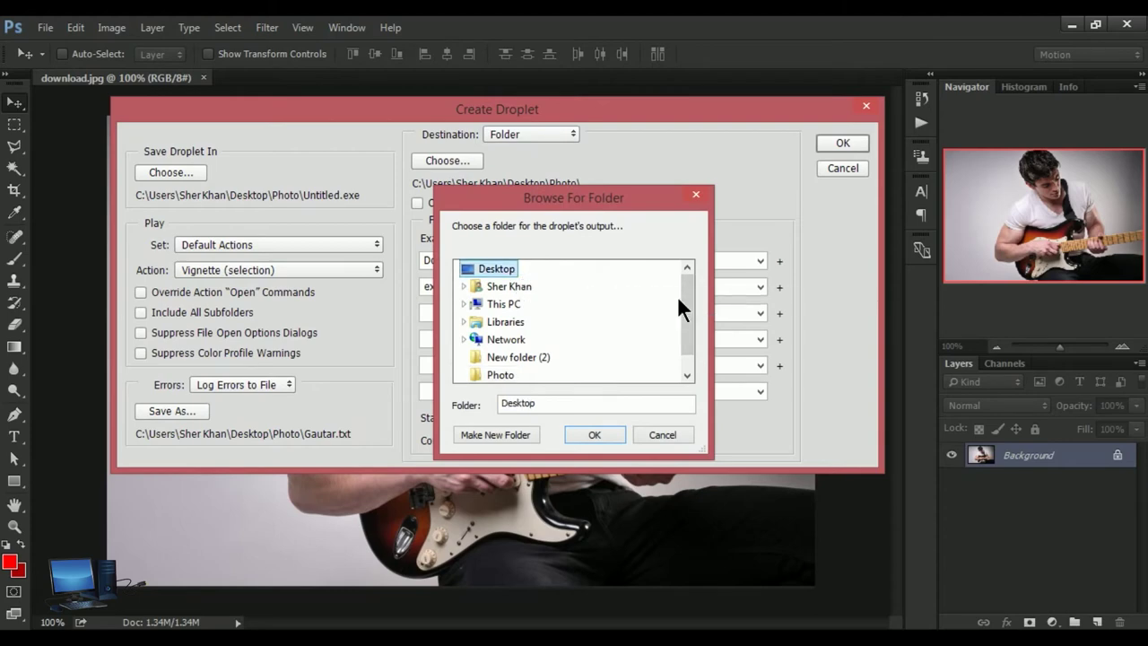
{"action": "left_click_drag", "start_coordinate": [683, 296], "coordinate": [687, 376]}
{"action": "left_click", "coordinate": [500, 357]}
{"action": "left_click", "coordinate": [593, 435]}
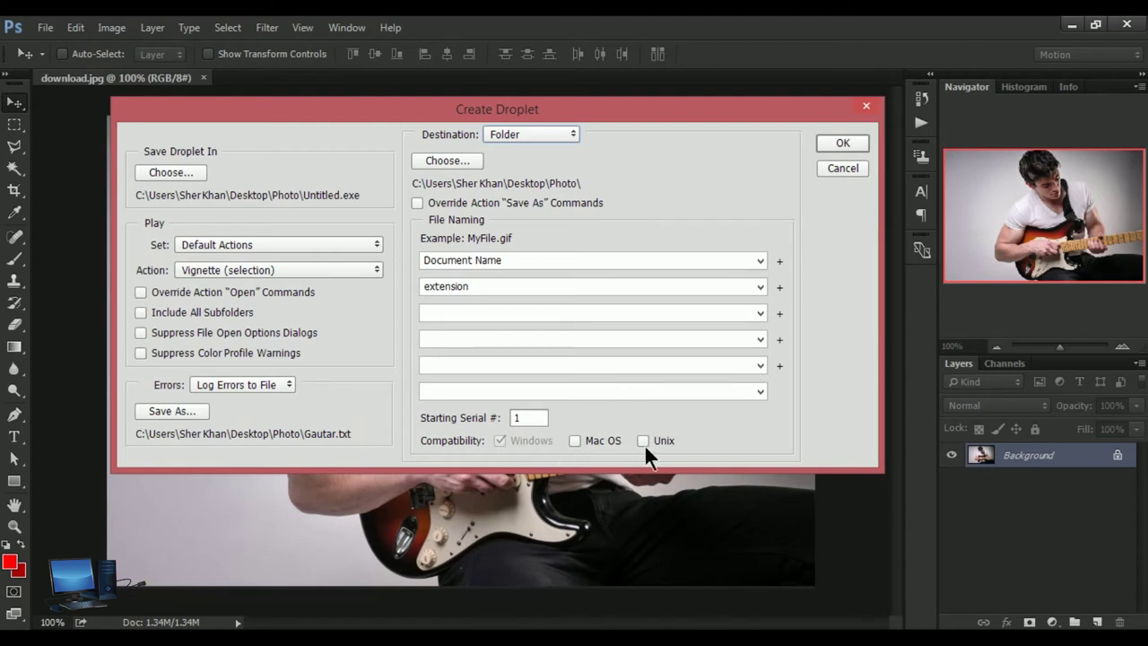
{"action": "left_click", "coordinate": [843, 145]}
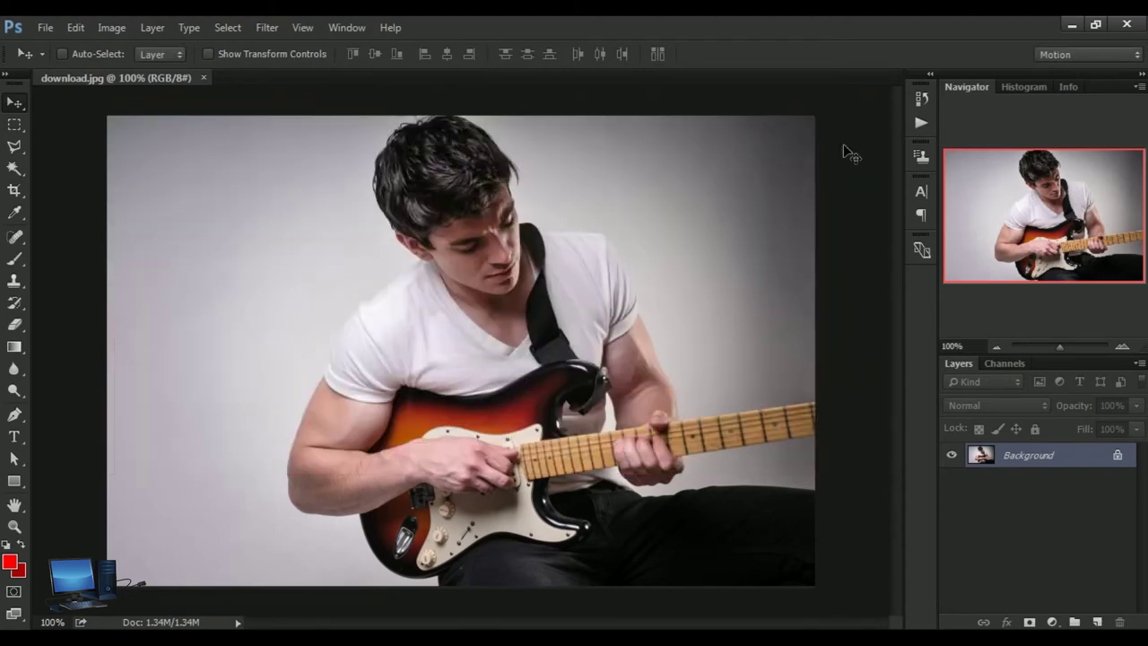
{"action": "left_click", "coordinate": [51, 30]}
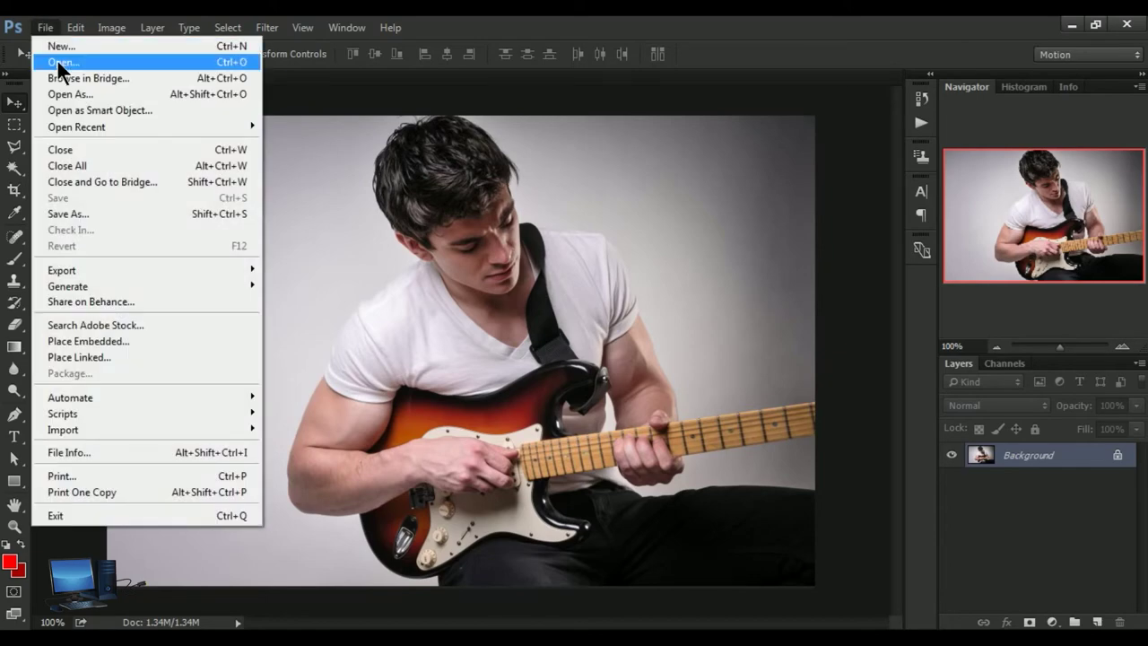
{"action": "left_click", "coordinate": [57, 59]}
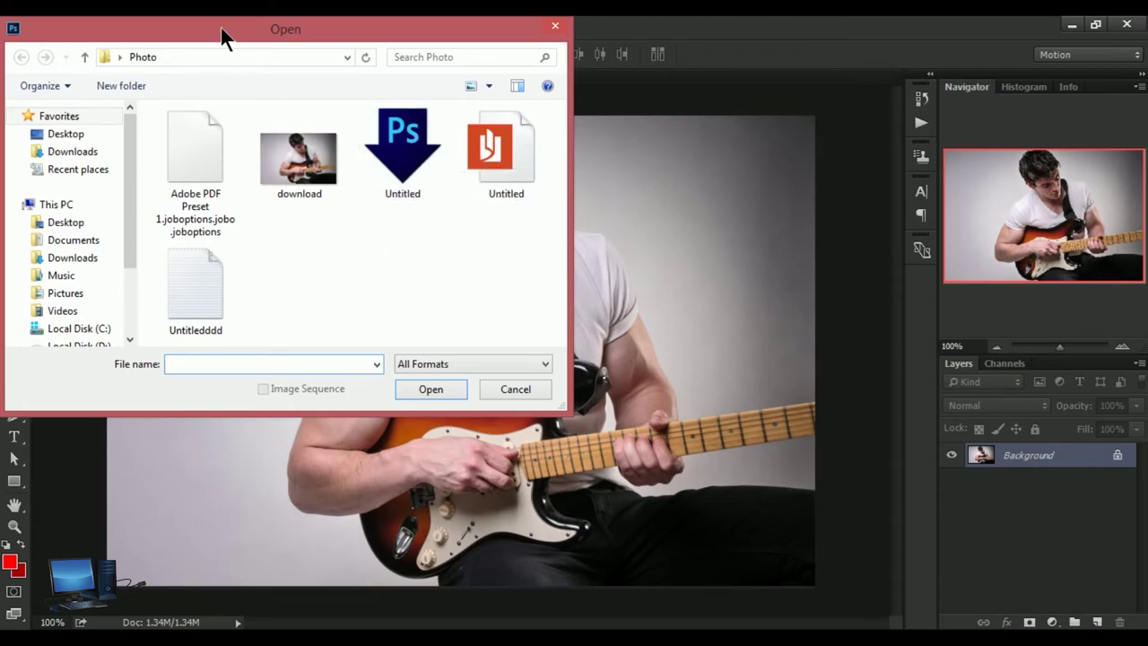
{"action": "left_click_drag", "start_coordinate": [221, 29], "coordinate": [343, 103]}
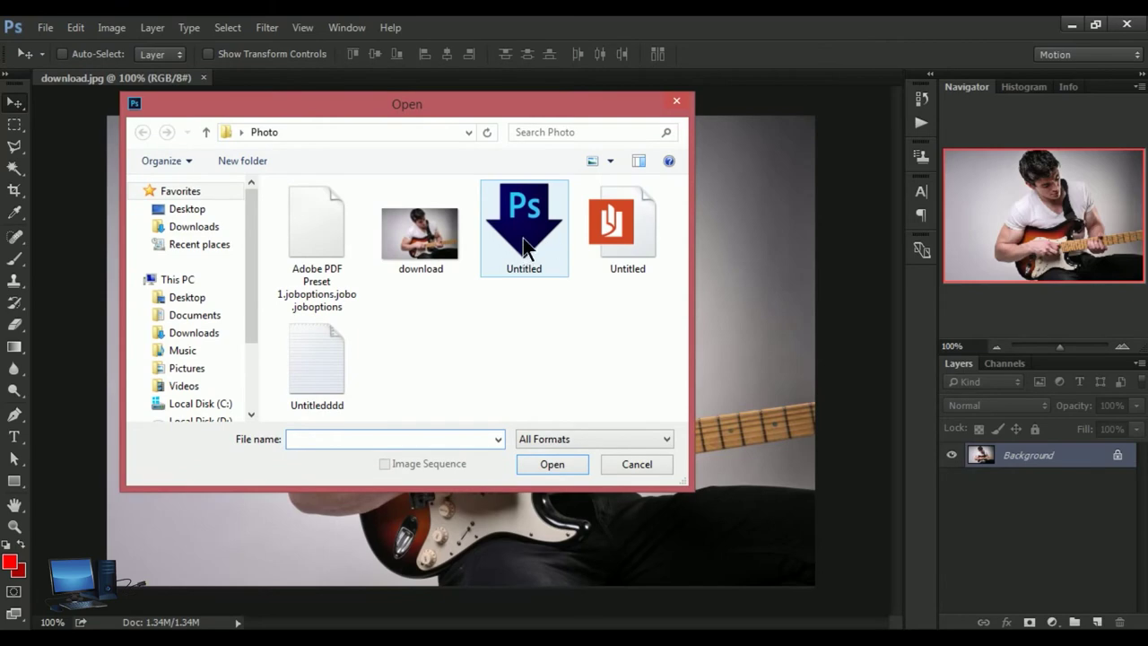
{"action": "left_click", "coordinate": [678, 101]}
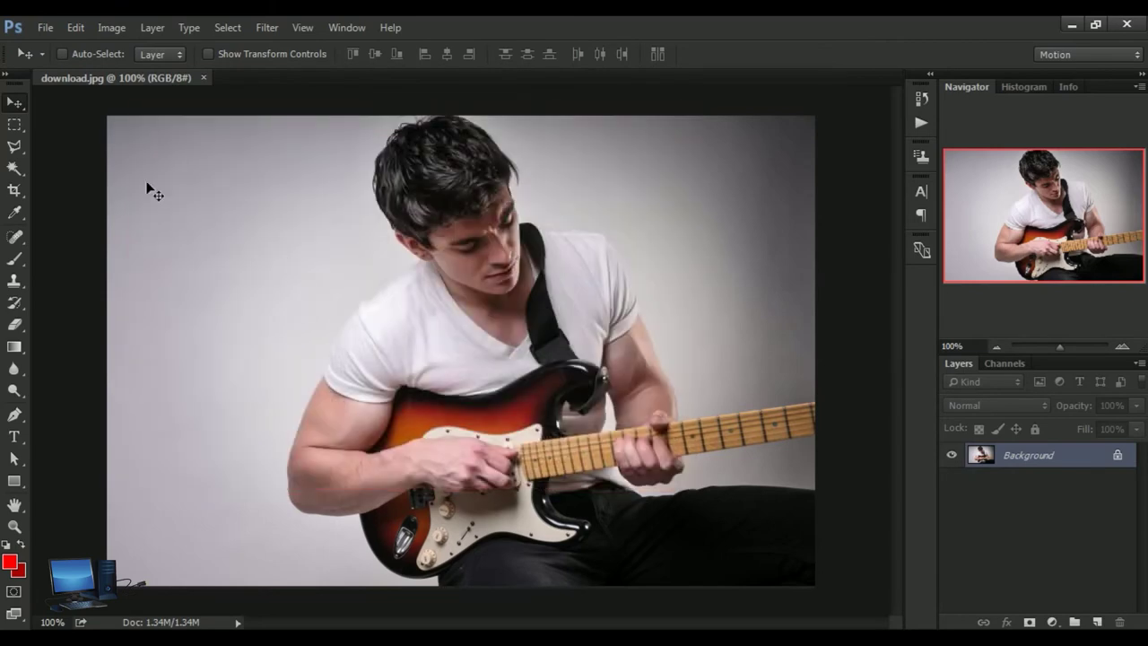
Run Crop and Straighten Photos on the guitar photo and compare download copy with download.jpg
{"action": "left_click", "coordinate": [48, 30]}
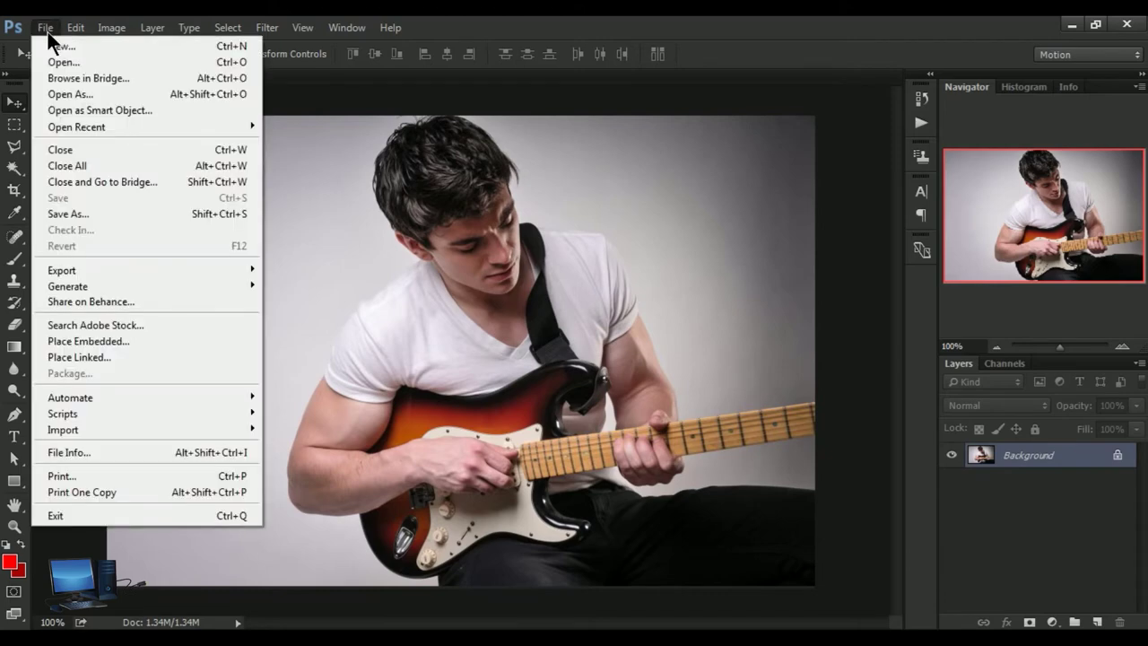
{"action": "mouse_move", "coordinate": [144, 397]}
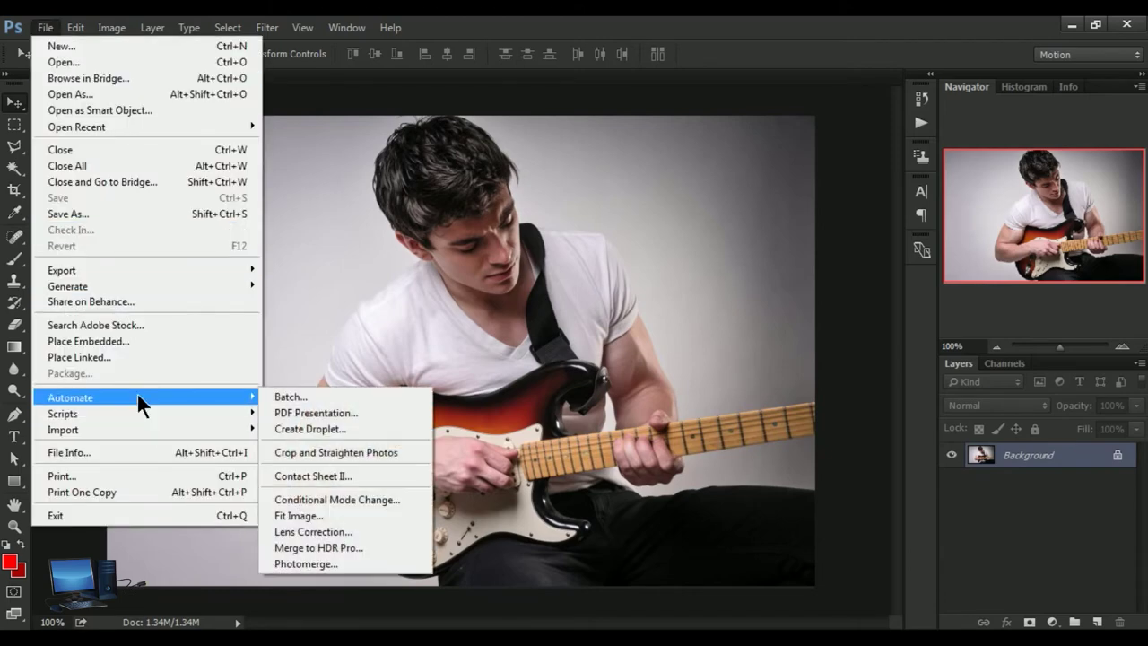
{"action": "left_click", "coordinate": [376, 449]}
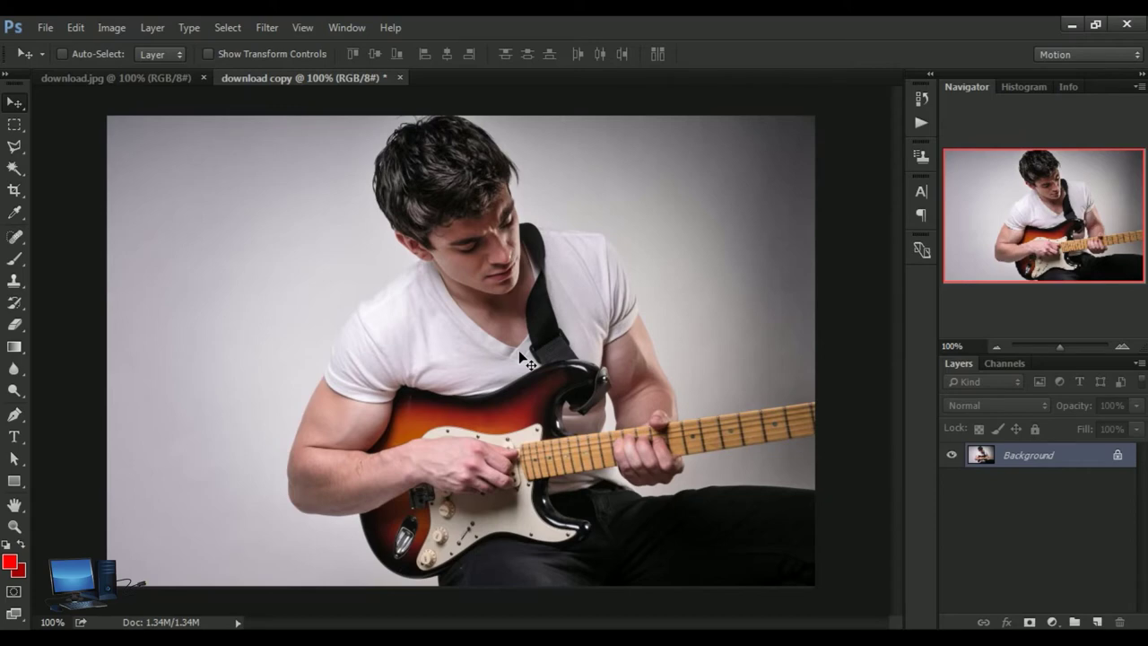
{"action": "left_click", "coordinate": [135, 78]}
{"action": "left_click", "coordinate": [303, 79]}
{"action": "left_click", "coordinate": [87, 79]}
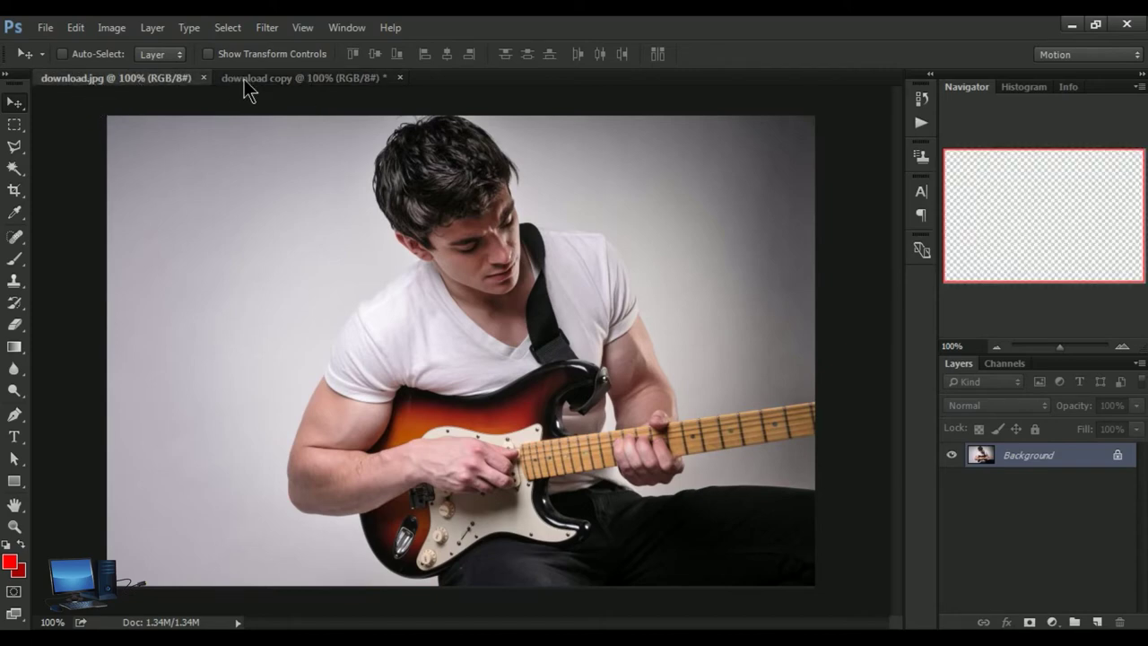
{"action": "left_click", "coordinate": [247, 79]}
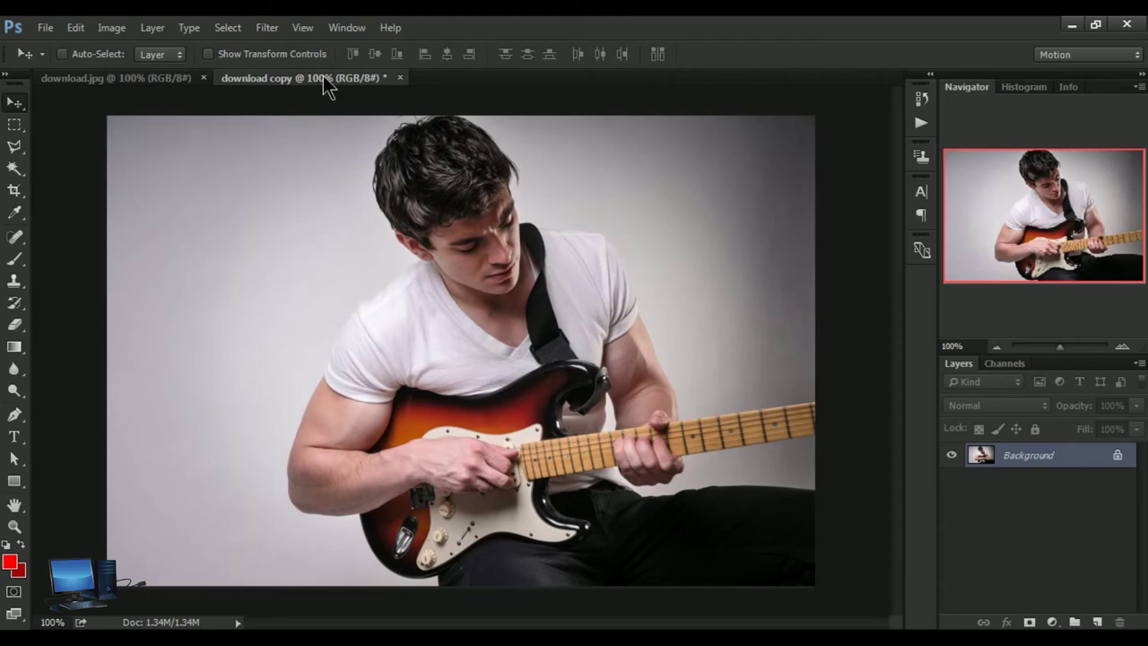
Run Crop and Straighten Photos again to produce download copy 2, comparing all three tabs
{"action": "left_click", "coordinate": [44, 28]}
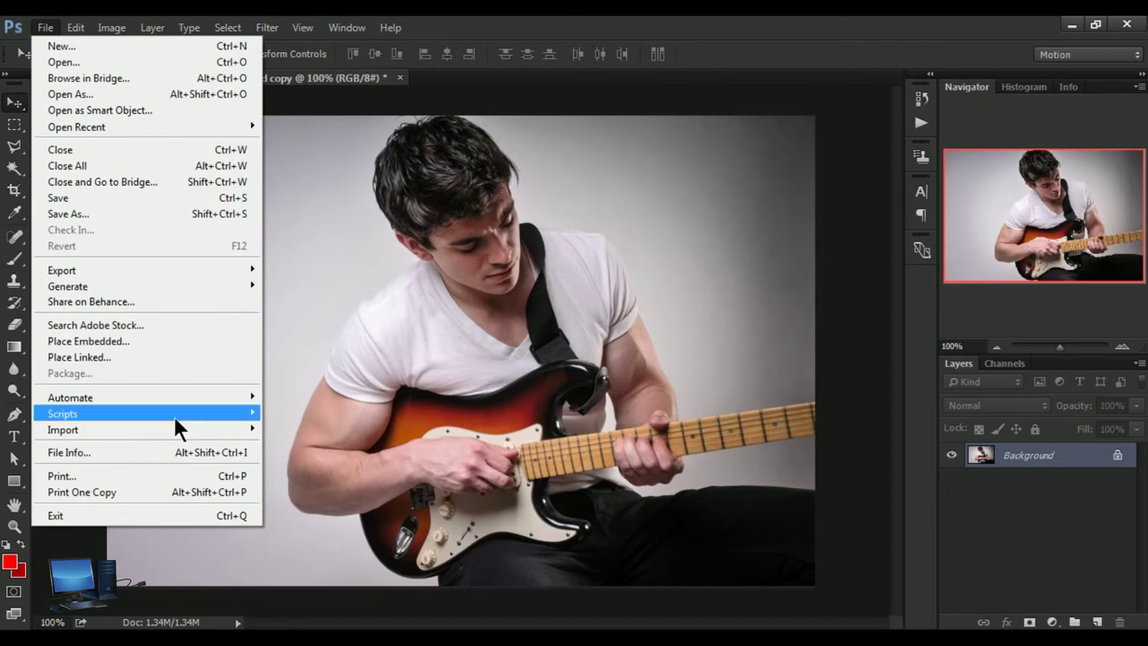
{"action": "mouse_move", "coordinate": [144, 397]}
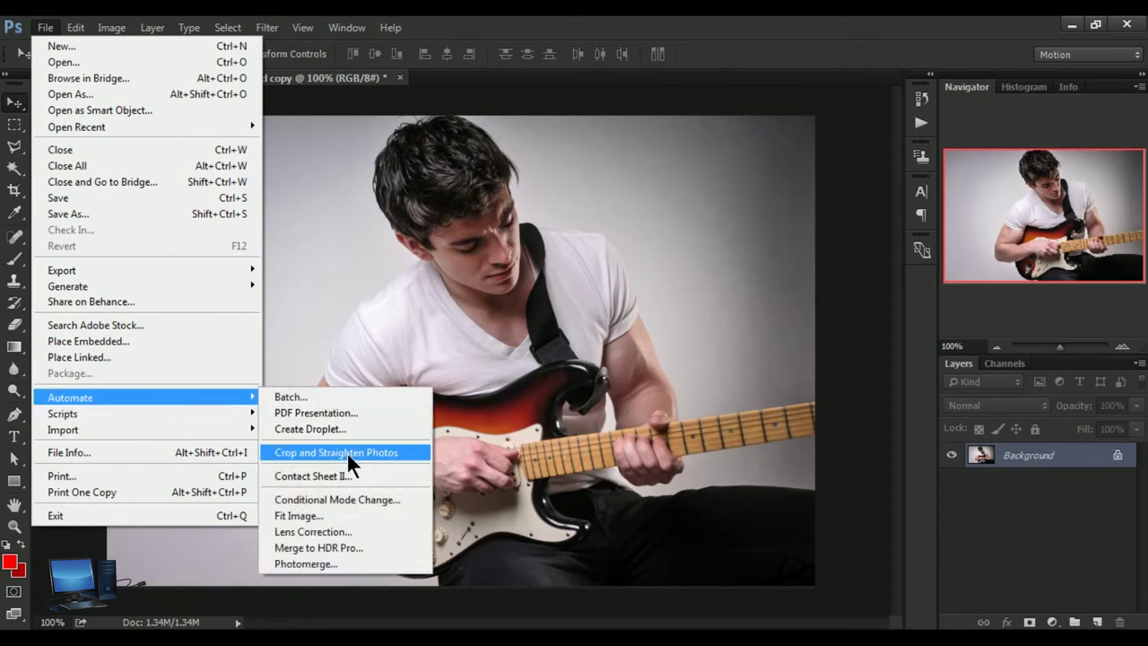
{"action": "left_click", "coordinate": [376, 451]}
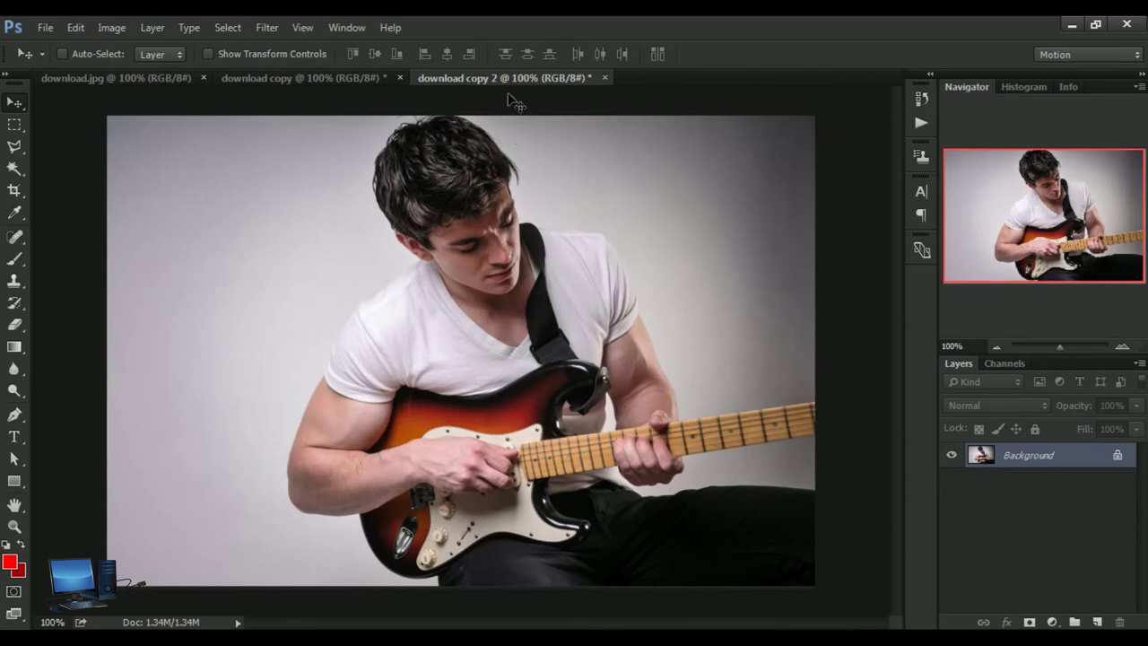
{"action": "left_click", "coordinate": [326, 81]}
{"action": "left_click", "coordinate": [140, 78]}
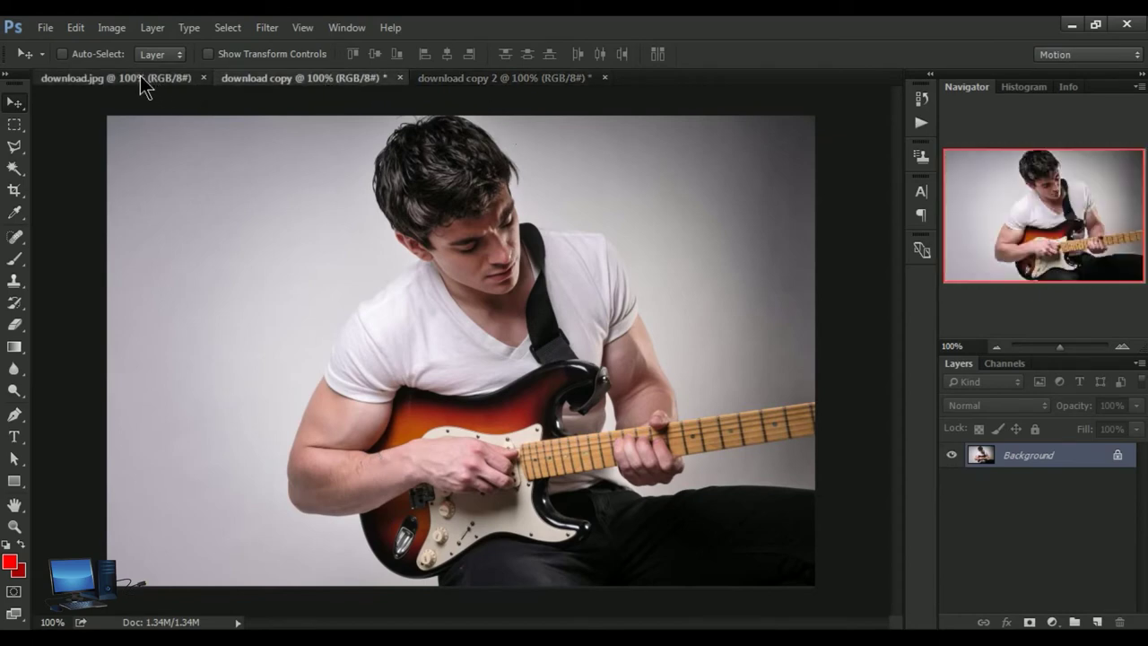
{"action": "left_click", "coordinate": [500, 79]}
{"action": "left_click", "coordinate": [314, 79]}
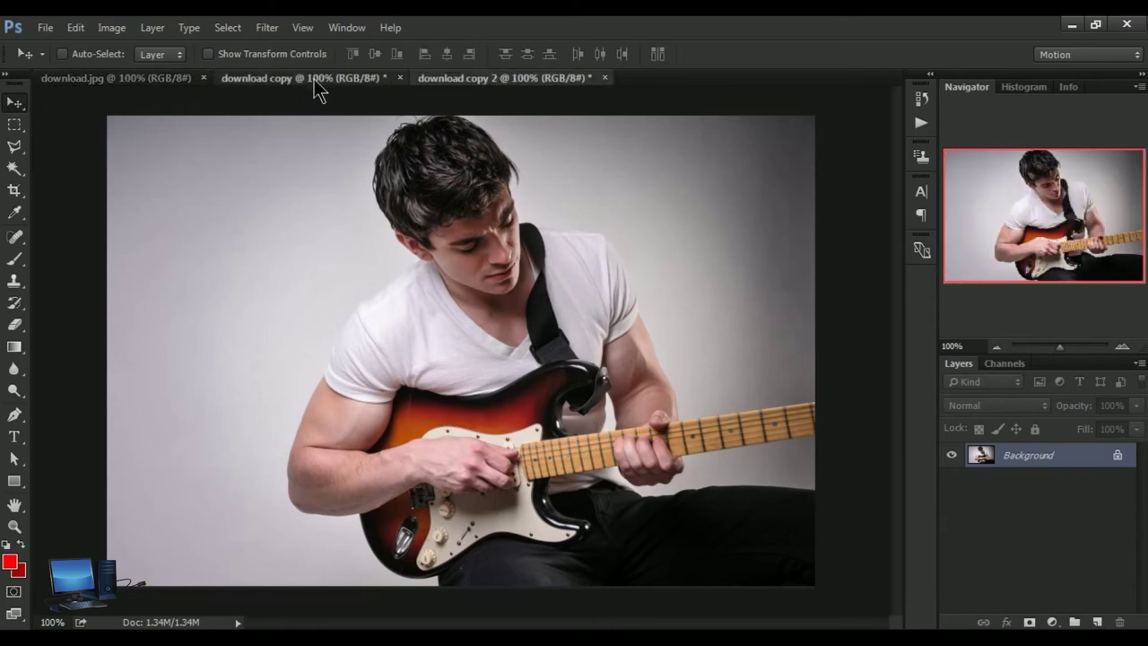
Add an empty Layer 1 to download copy and make the Background layer active
{"action": "left_click", "coordinate": [45, 27]}
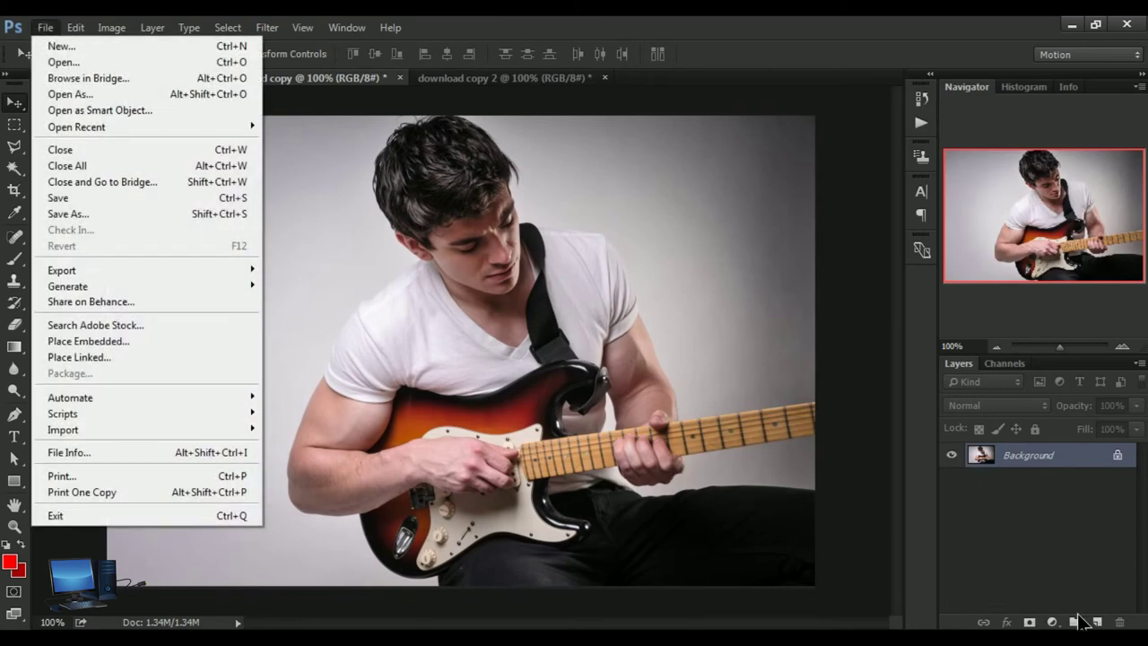
{"action": "left_click", "coordinate": [1099, 622]}
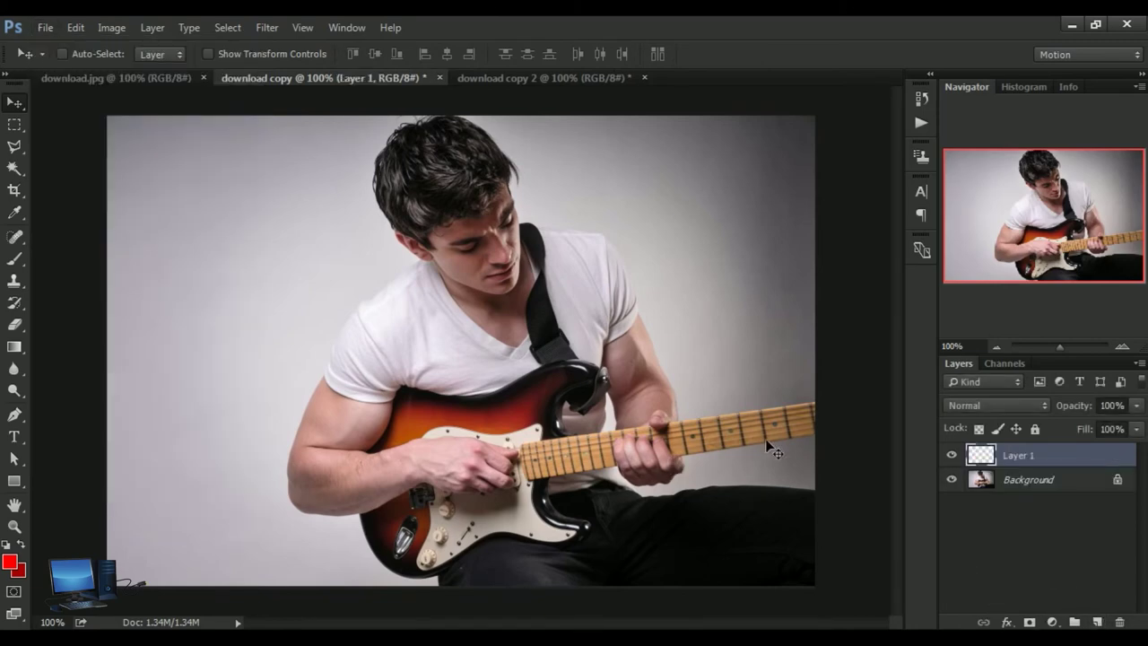
{"action": "left_click", "coordinate": [41, 29]}
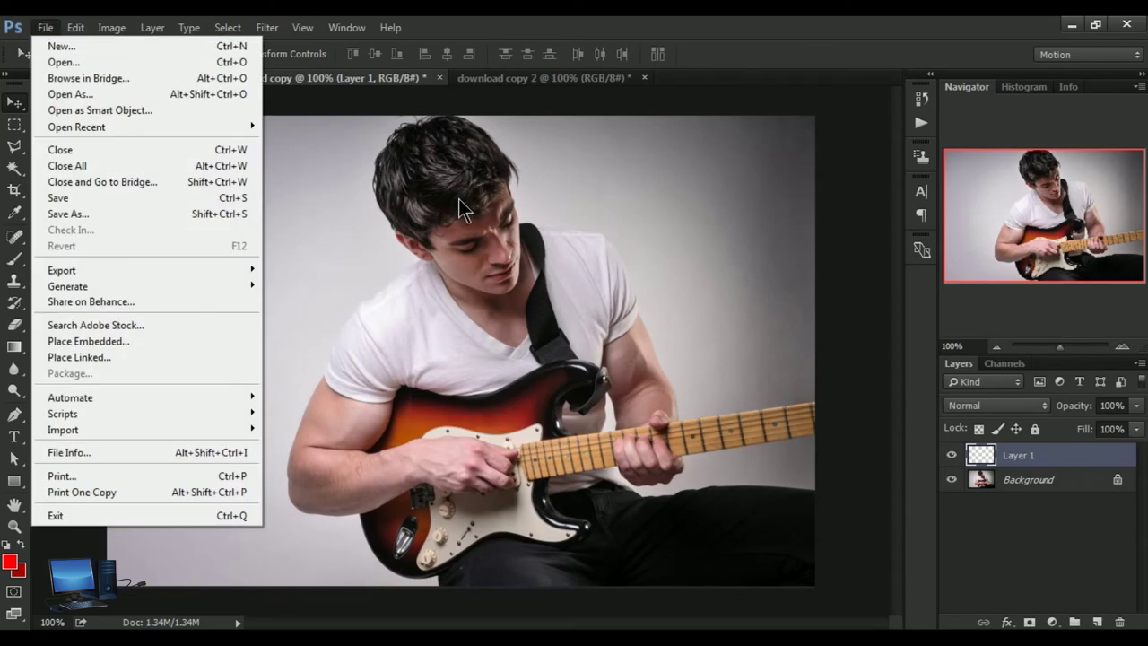
{"action": "left_click", "coordinate": [1036, 485]}
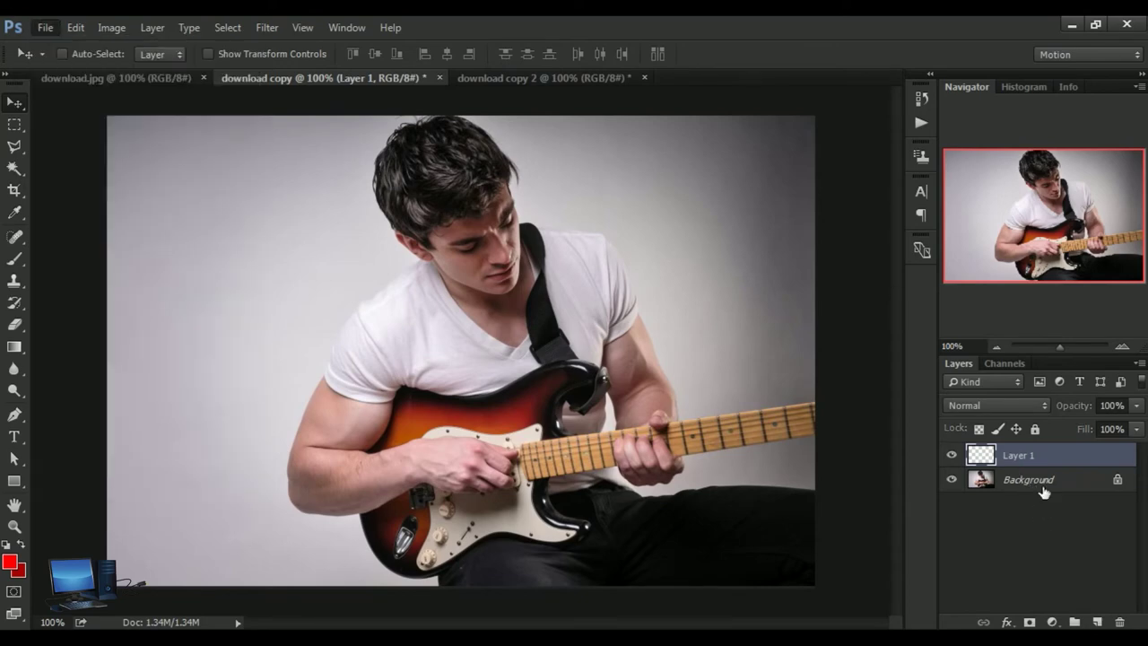
{"action": "left_click", "coordinate": [1036, 485]}
Run Crop and Straighten Photos a third time, creating download copy 3
{"action": "left_click", "coordinate": [41, 27]}
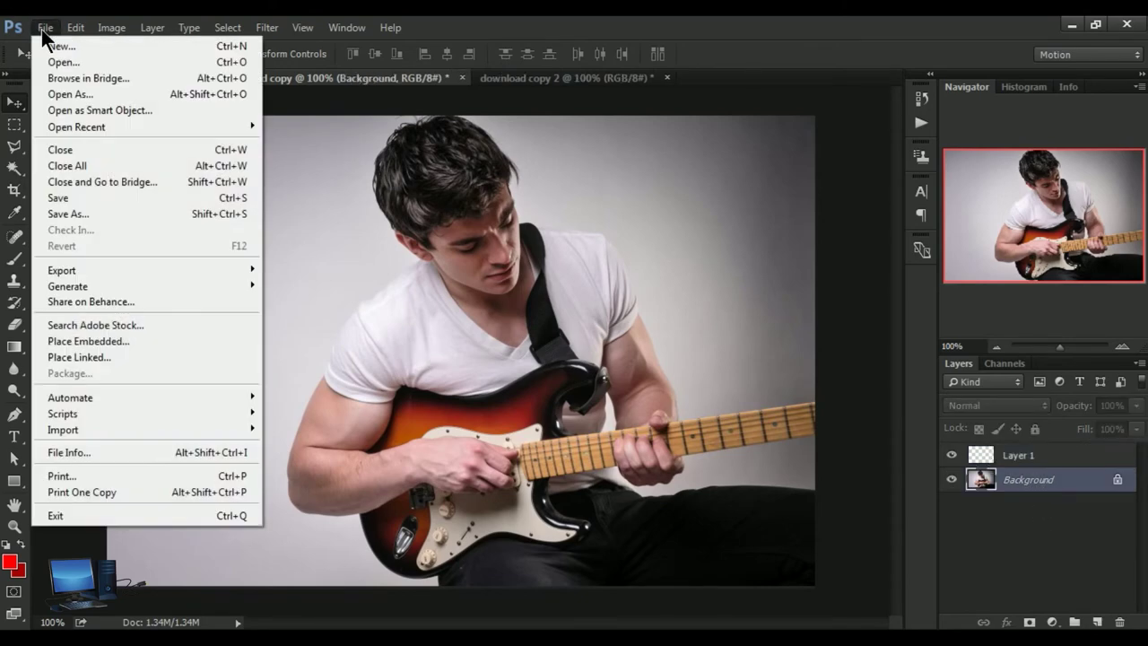
{"action": "mouse_move", "coordinate": [70, 397]}
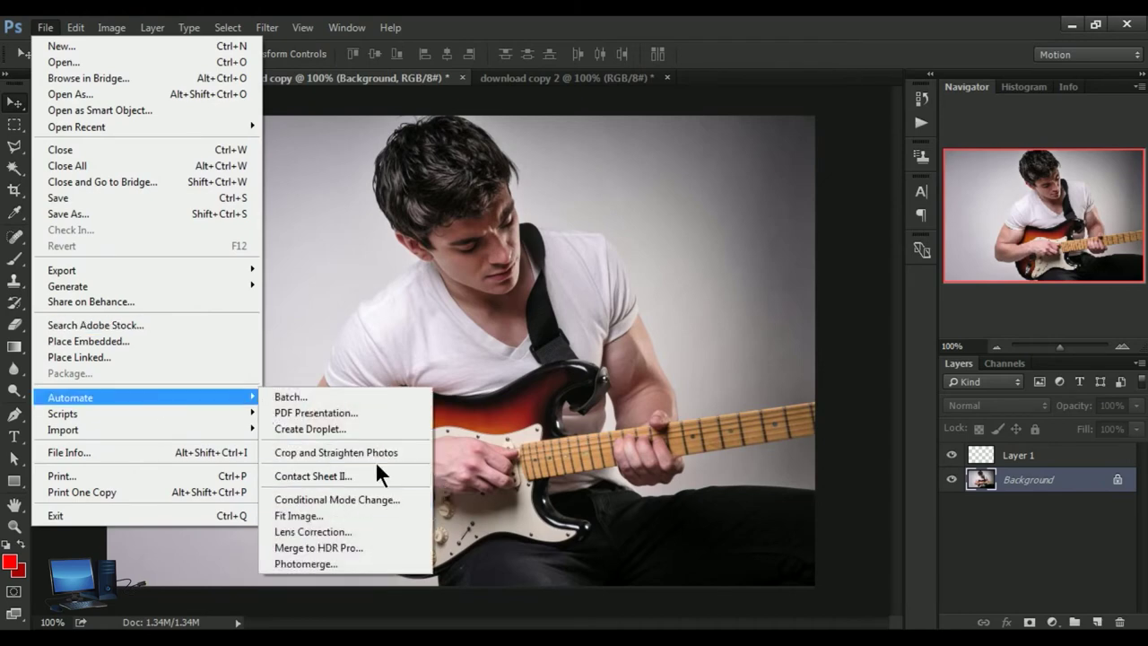
{"action": "left_click", "coordinate": [377, 457]}
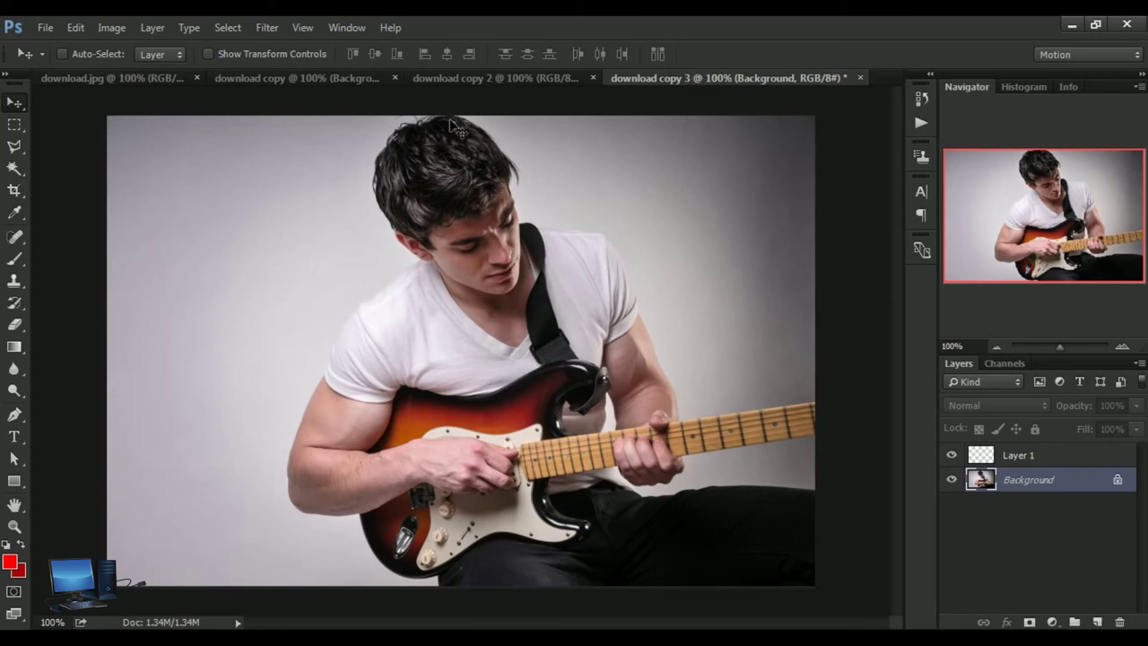
{"action": "left_click", "coordinate": [322, 86]}
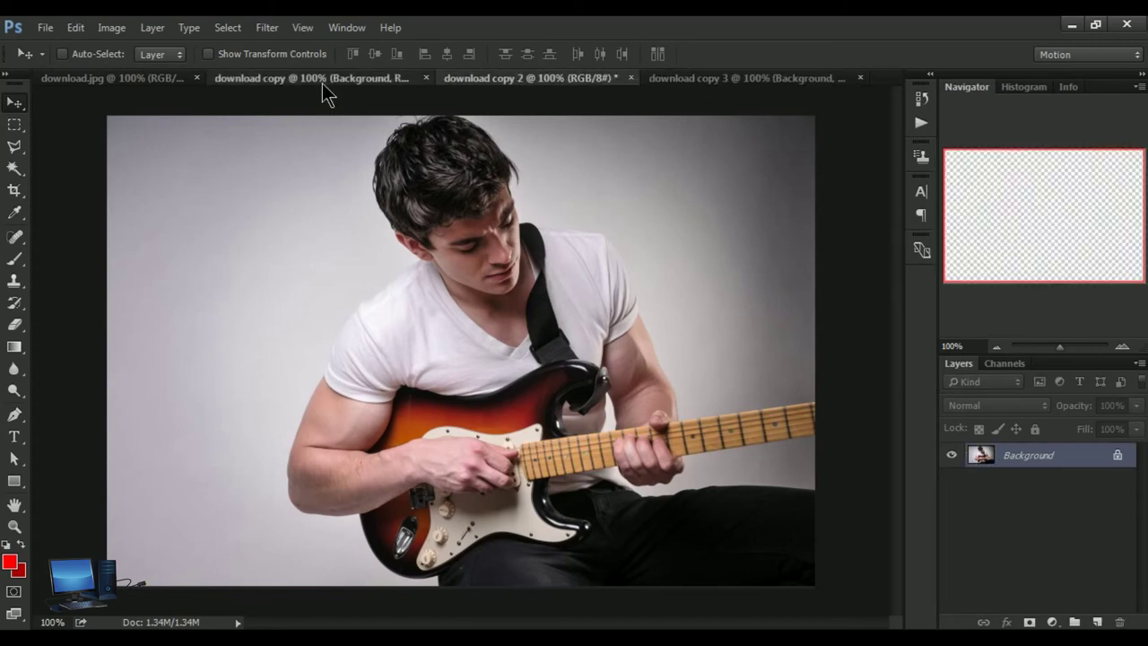
Review download.jpg and the three download copy documents side by side
{"action": "left_click", "coordinate": [142, 80]}
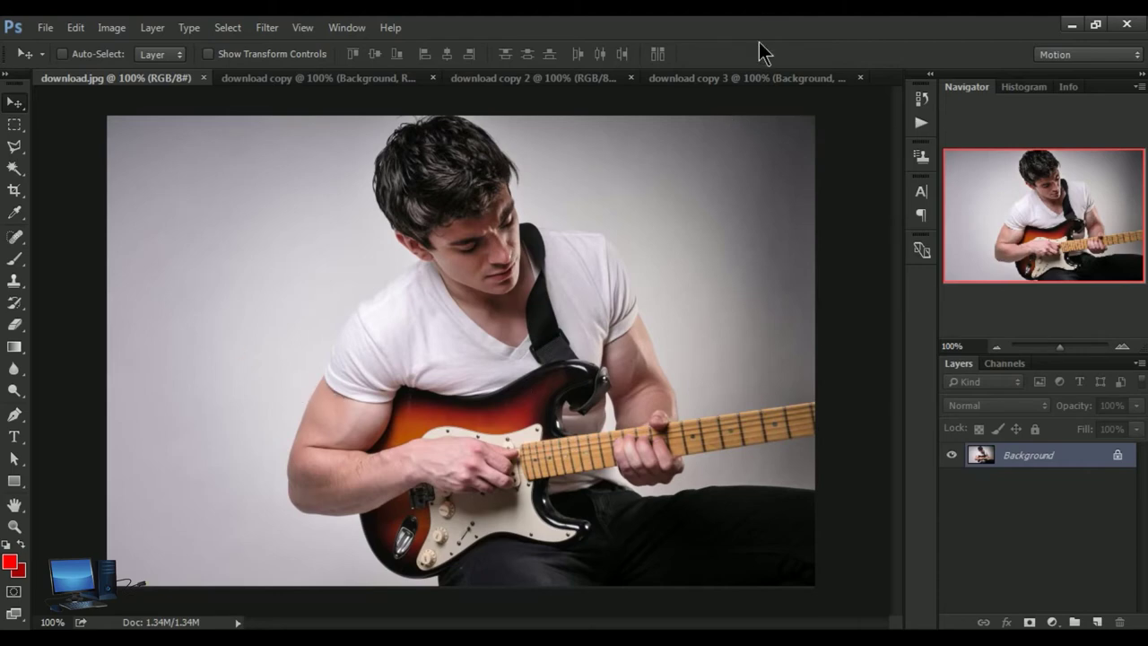
{"action": "left_click", "coordinate": [744, 75]}
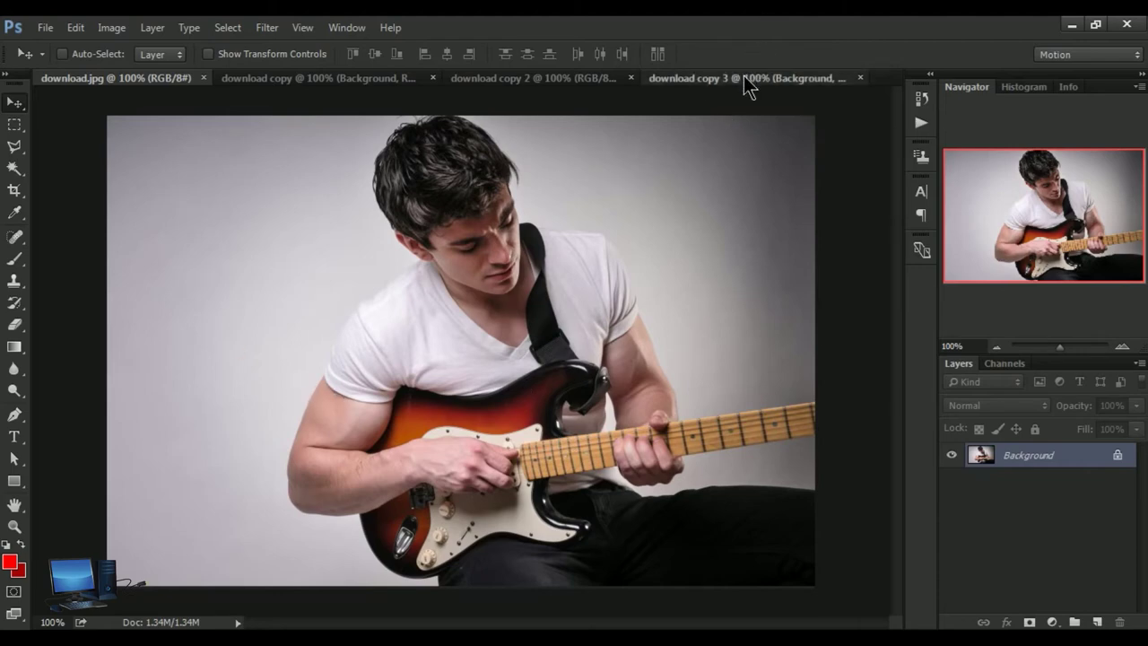
{"action": "left_click", "coordinate": [537, 76]}
{"action": "left_click", "coordinate": [316, 81]}
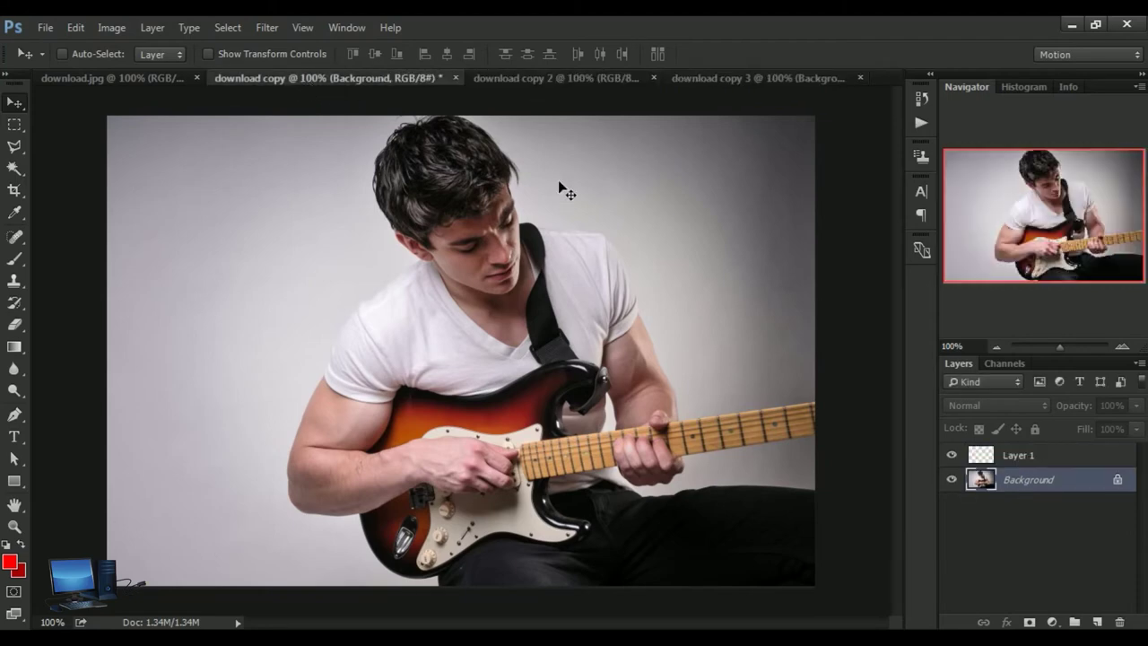
{"action": "left_click", "coordinate": [857, 79]}
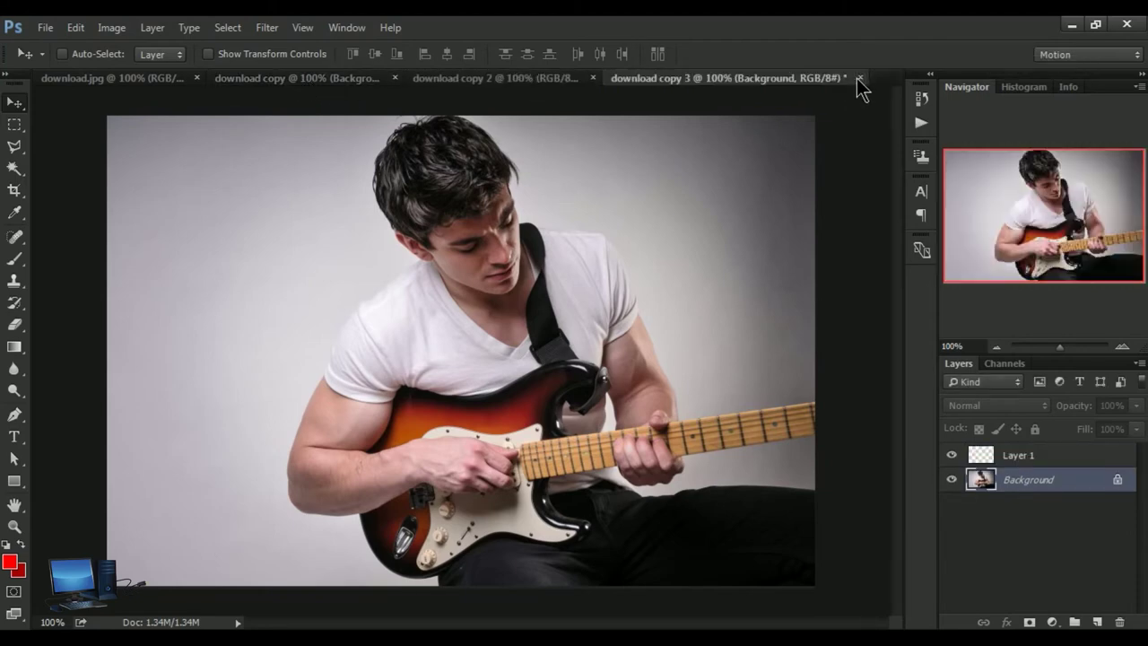
Close download copy 3, download copy 2 and download copy without saving
{"action": "left_click", "coordinate": [858, 78]}
{"action": "left_click", "coordinate": [607, 266]}
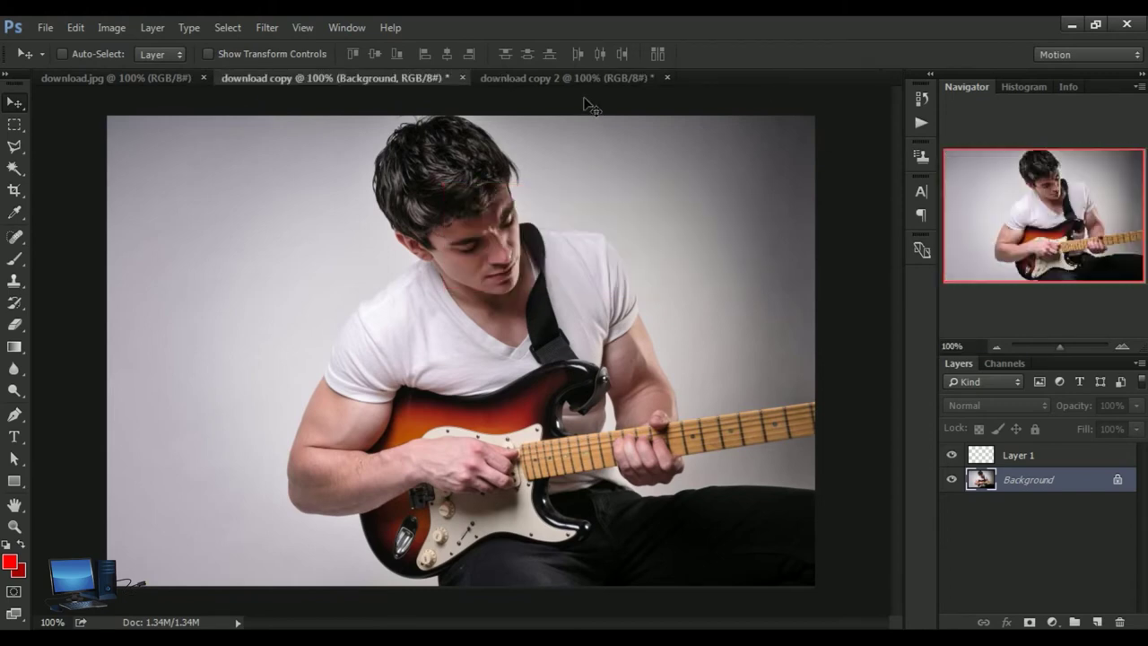
{"action": "left_click", "coordinate": [667, 78]}
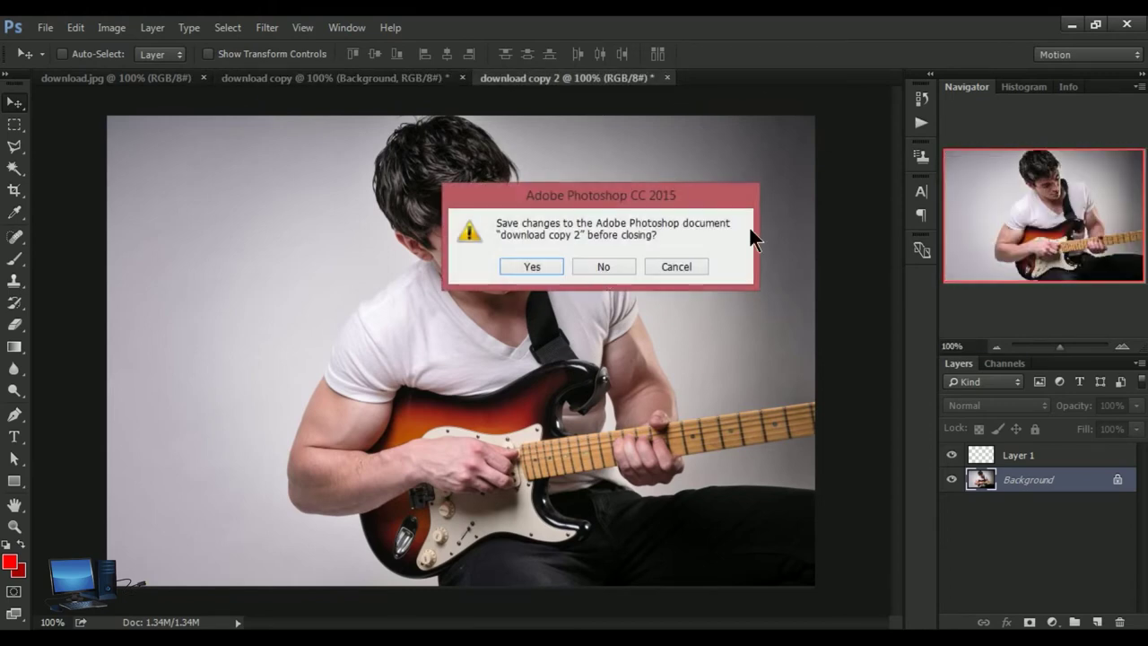
{"action": "left_click", "coordinate": [612, 263]}
{"action": "left_click", "coordinate": [461, 78]}
{"action": "left_click", "coordinate": [605, 268]}
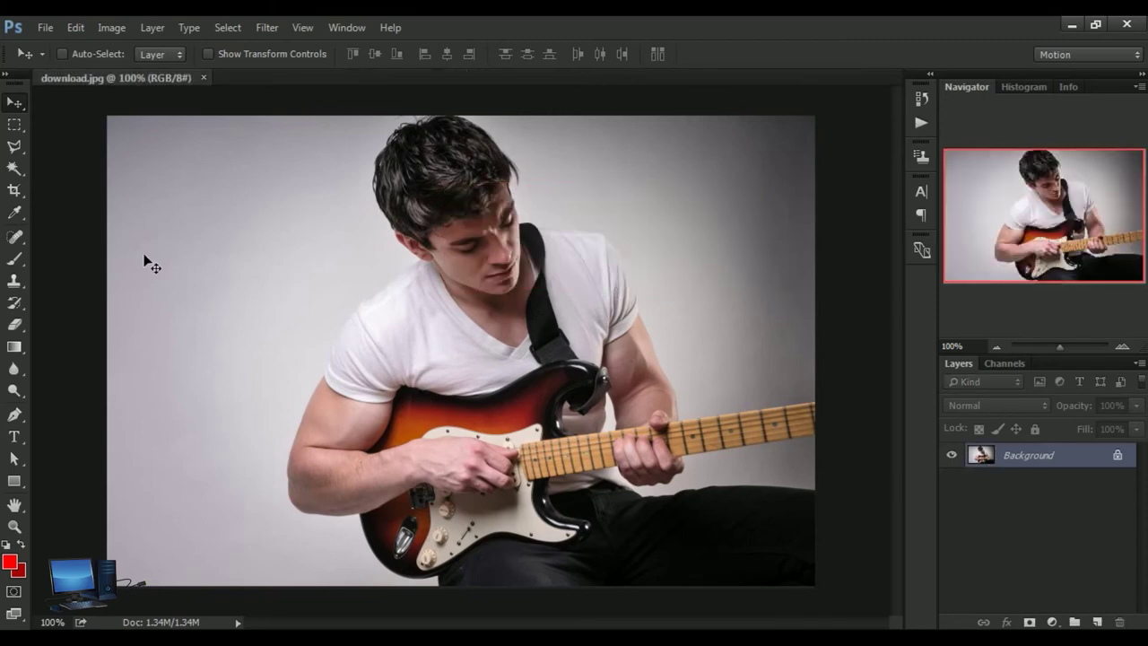
{"action": "left_click", "coordinate": [46, 28]}
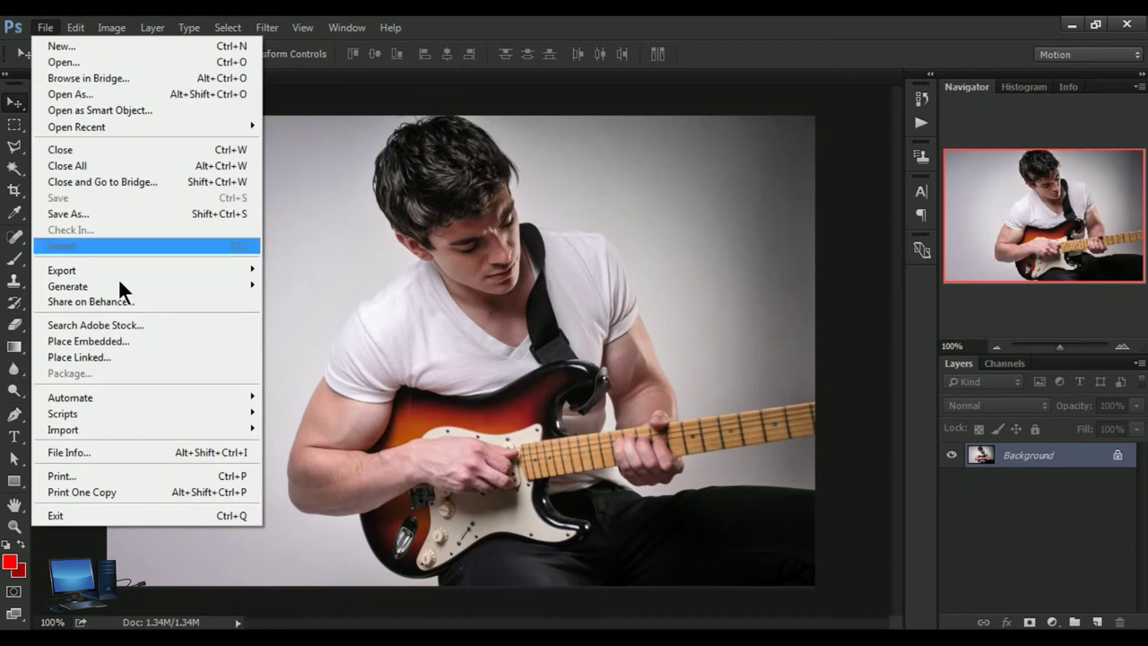
{"action": "mouse_move", "coordinate": [70, 397]}
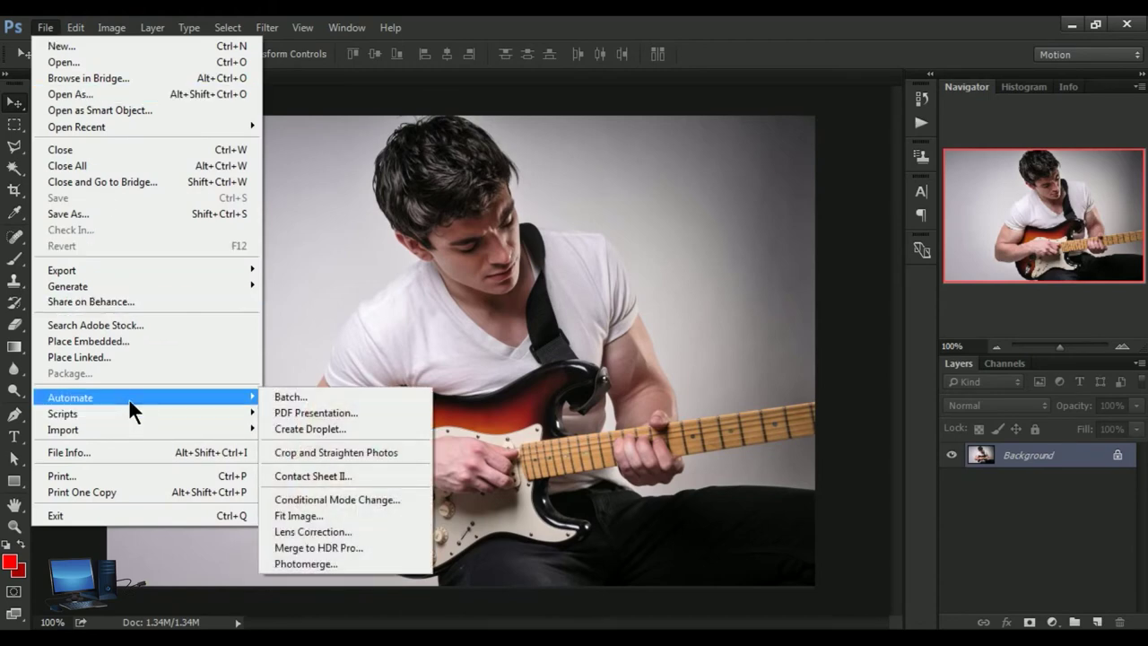
Start Contact Sheet II with the Photo folder as the image source
{"action": "left_click", "coordinate": [377, 474]}
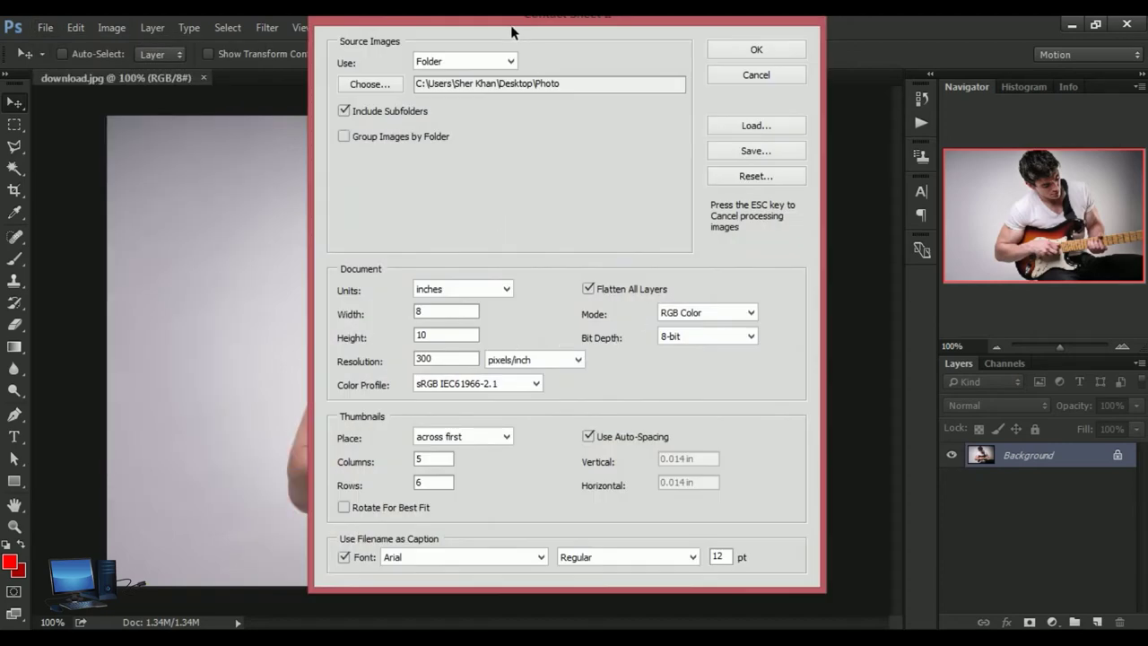
{"action": "left_click_drag", "start_coordinate": [510, 21], "coordinate": [481, 72]}
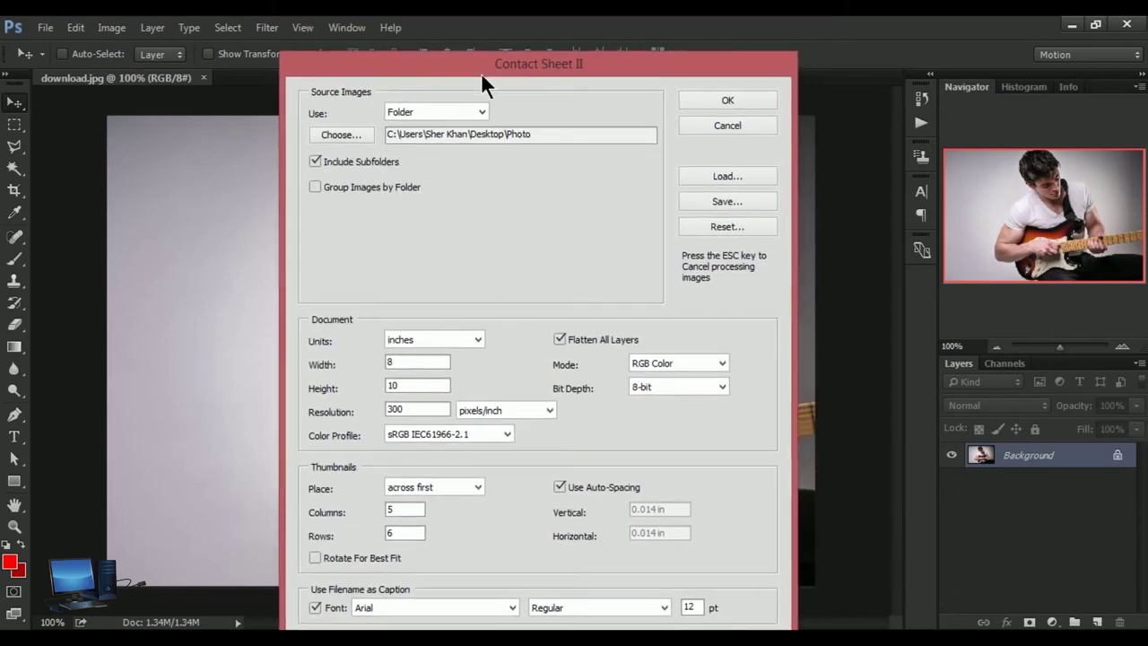
{"action": "left_click", "coordinate": [482, 112]}
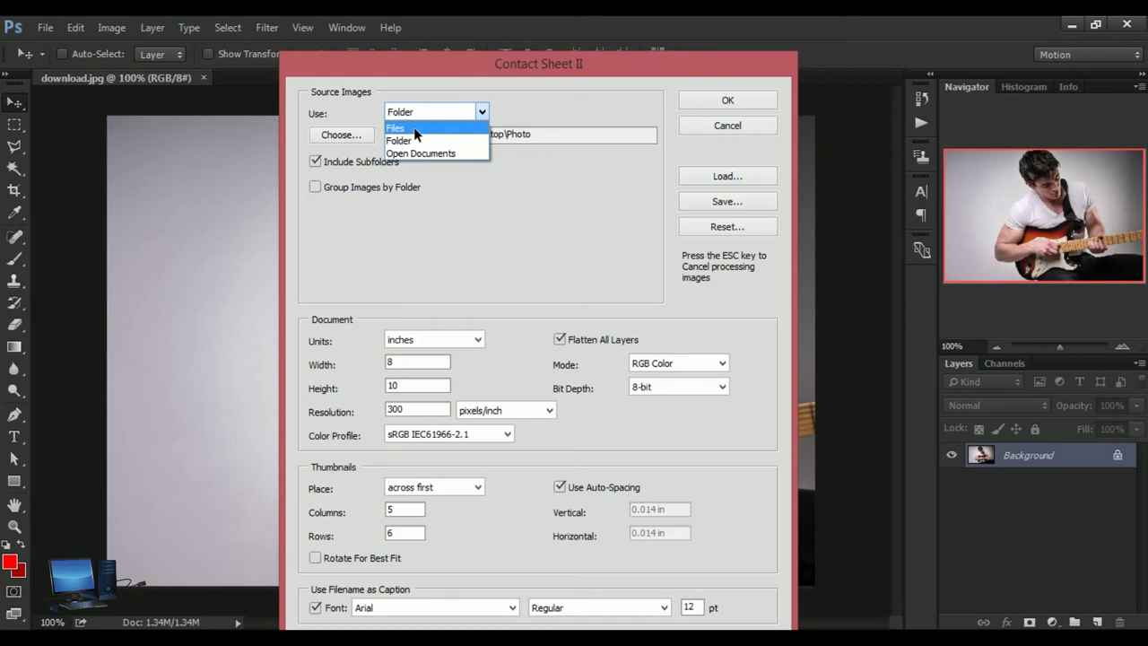
{"action": "left_click", "coordinate": [416, 146]}
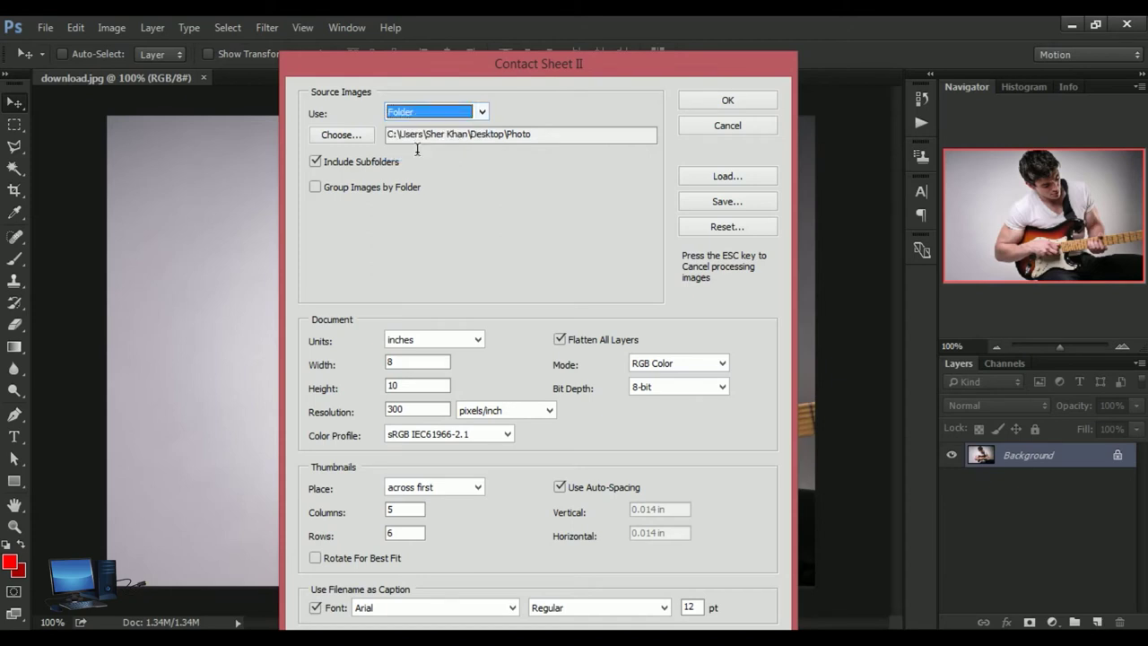
{"action": "left_click", "coordinate": [348, 135]}
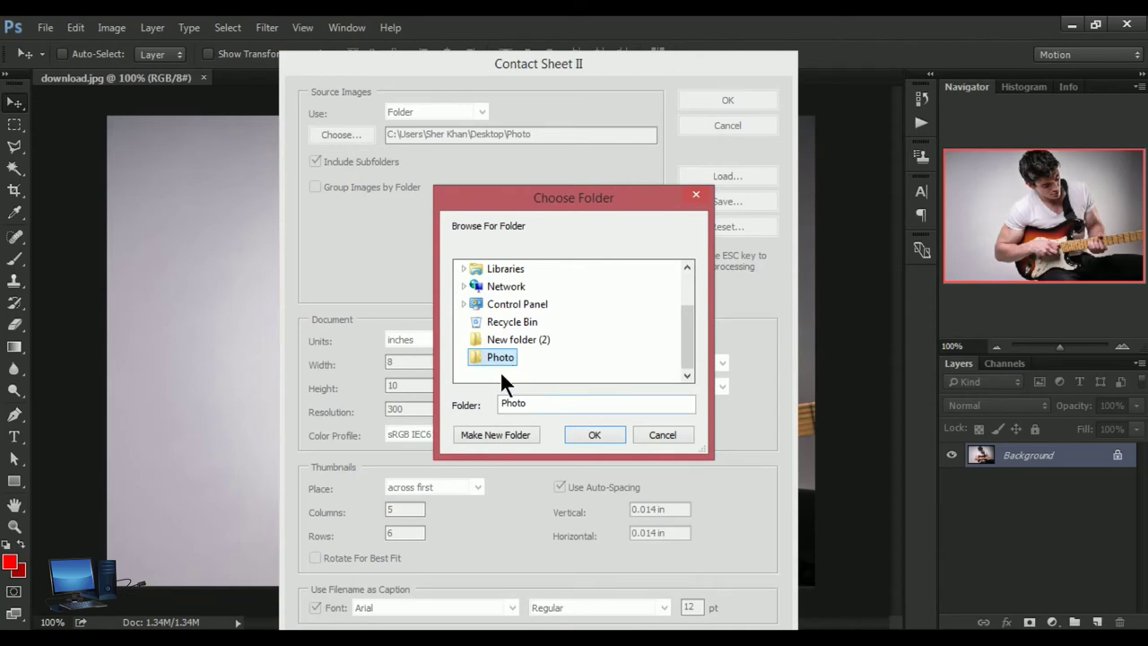
{"action": "left_click", "coordinate": [594, 436]}
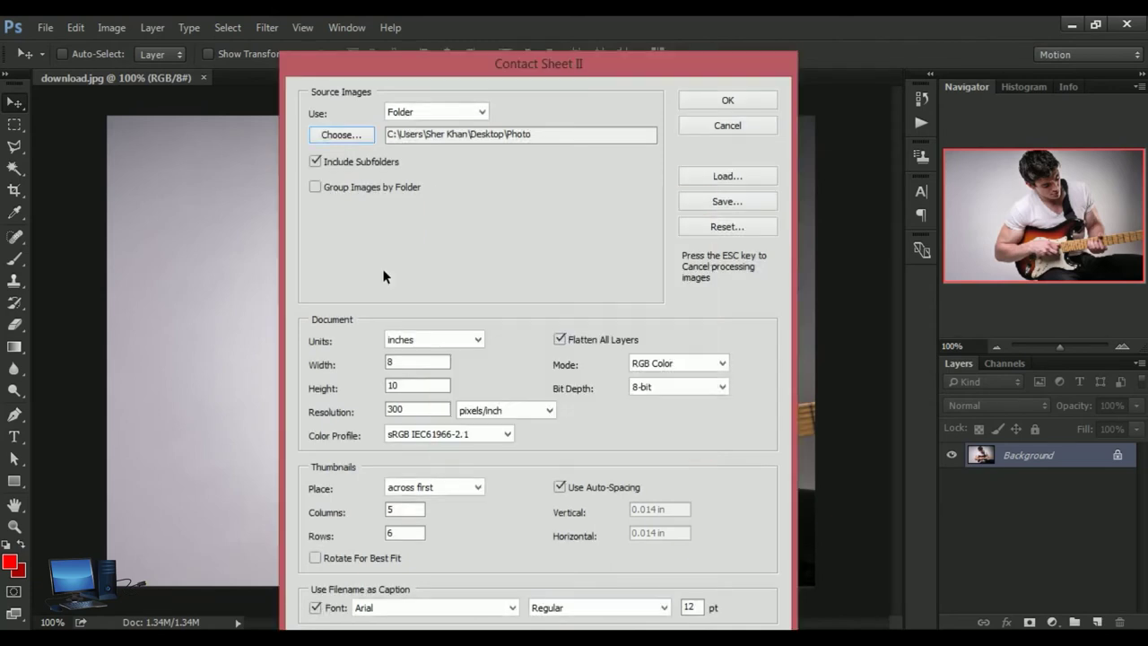
Keep Include Subfolders checked, group images by folder, and check the units list
{"action": "left_click", "coordinate": [315, 161]}
{"action": "left_click", "coordinate": [315, 160]}
{"action": "left_click", "coordinate": [318, 186]}
{"action": "left_click", "coordinate": [315, 161]}
{"action": "left_click", "coordinate": [316, 164]}
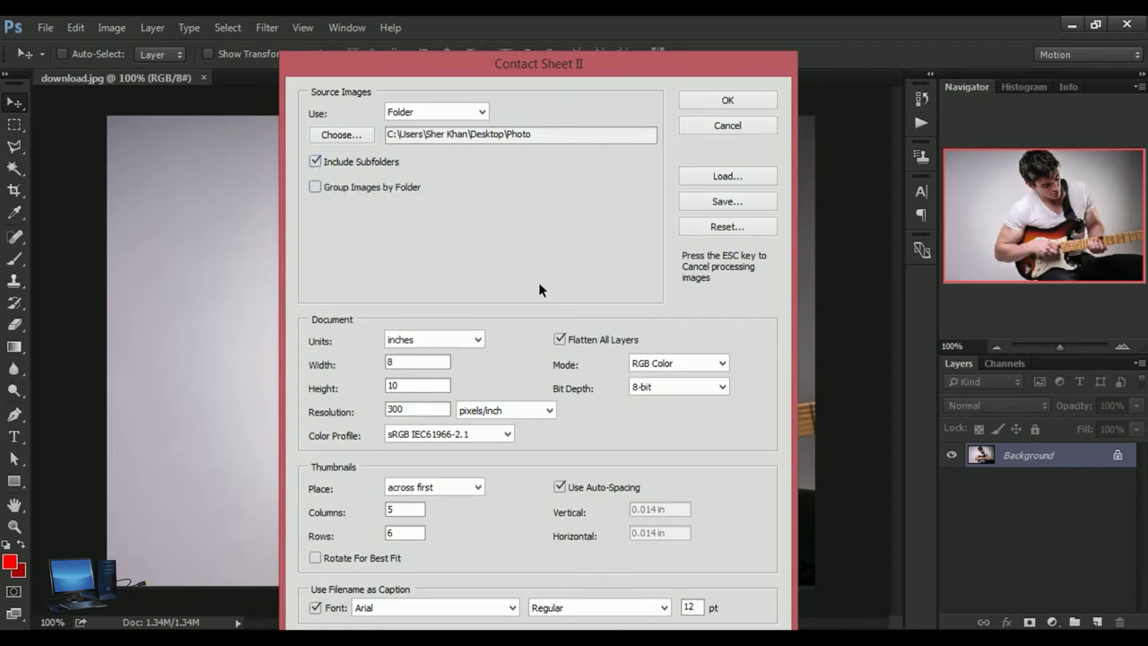
{"action": "left_click", "coordinate": [478, 339]}
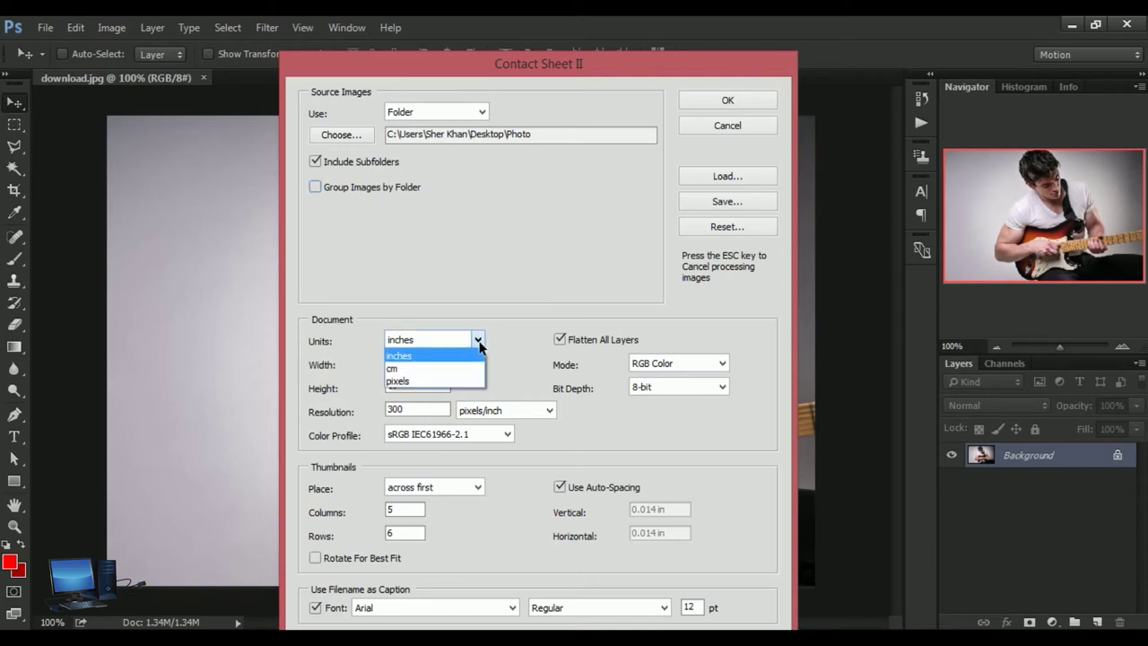
{"action": "left_click", "coordinate": [522, 364]}
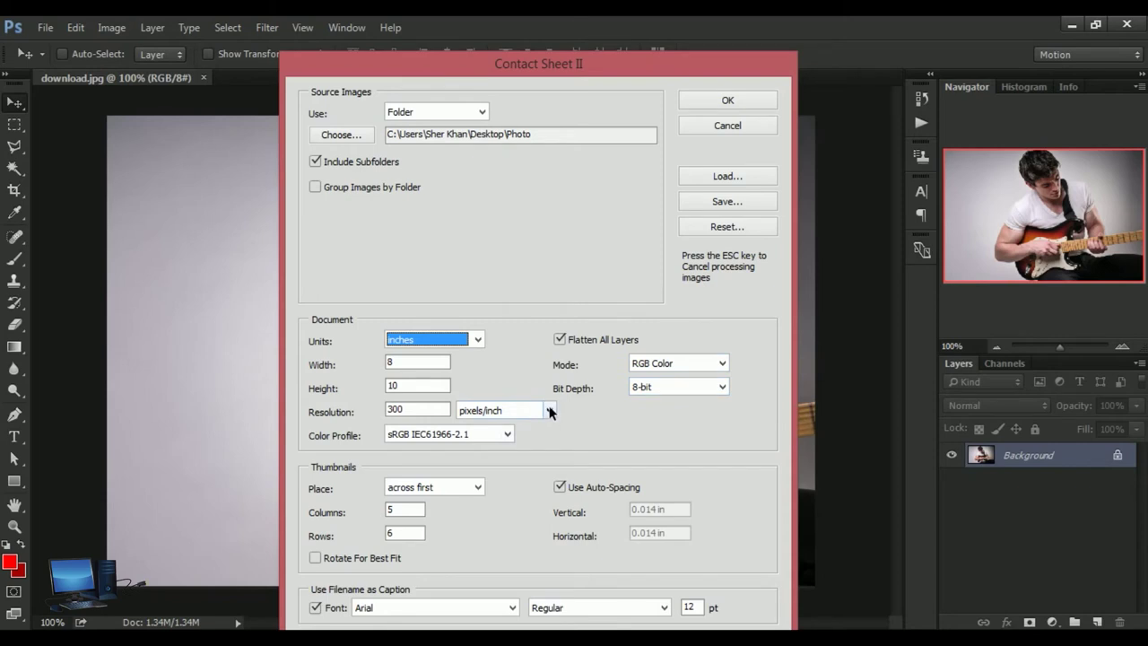
{"action": "left_click", "coordinate": [506, 436]}
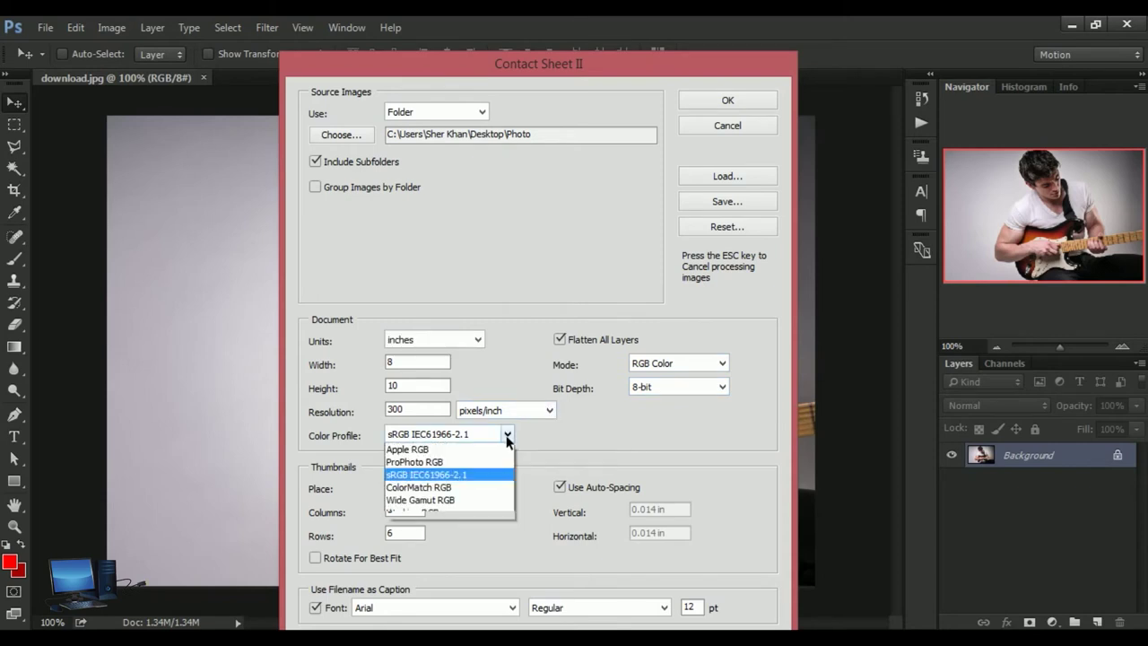
{"action": "left_click", "coordinate": [507, 435]}
{"action": "left_click", "coordinate": [507, 436]}
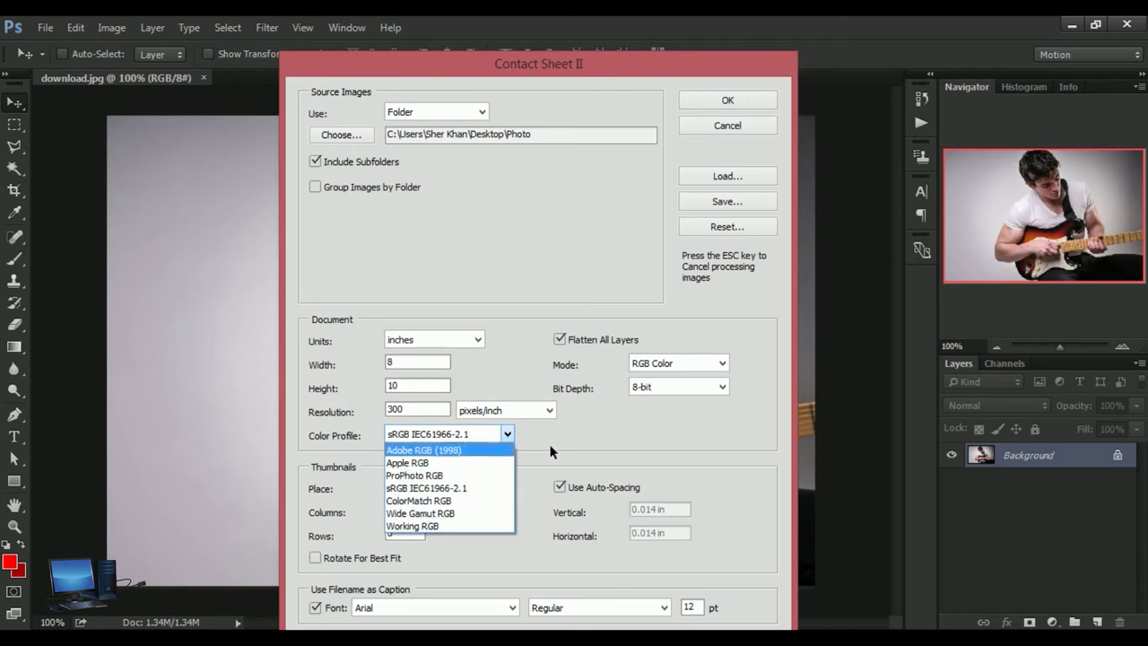
{"action": "left_click", "coordinate": [508, 435]}
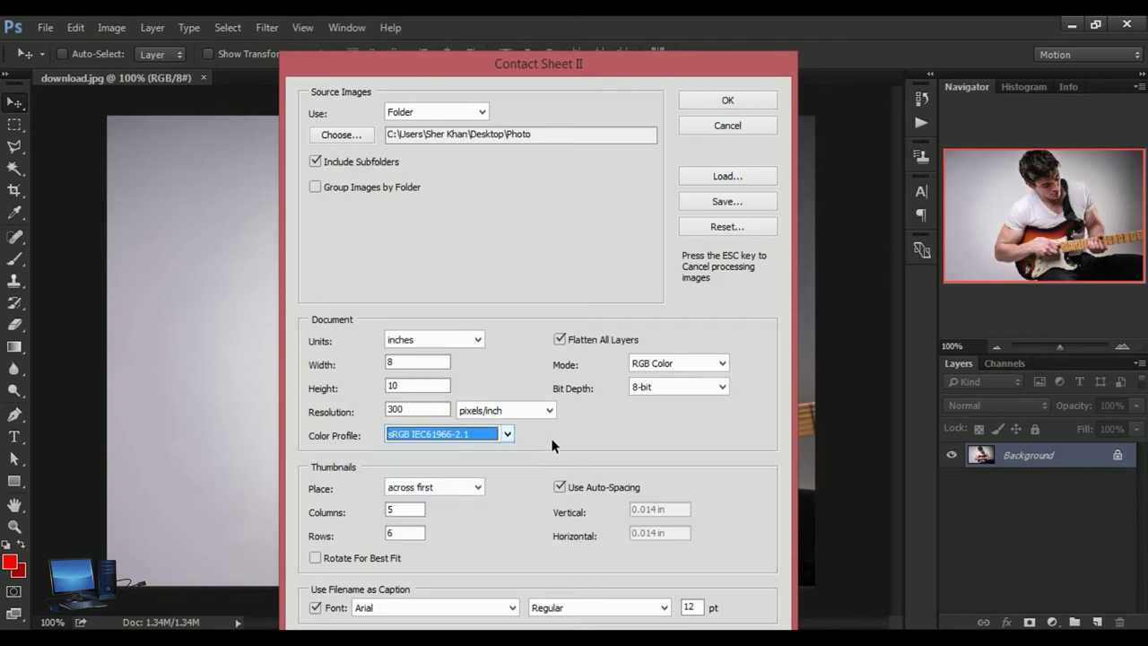
{"action": "left_click", "coordinate": [478, 489]}
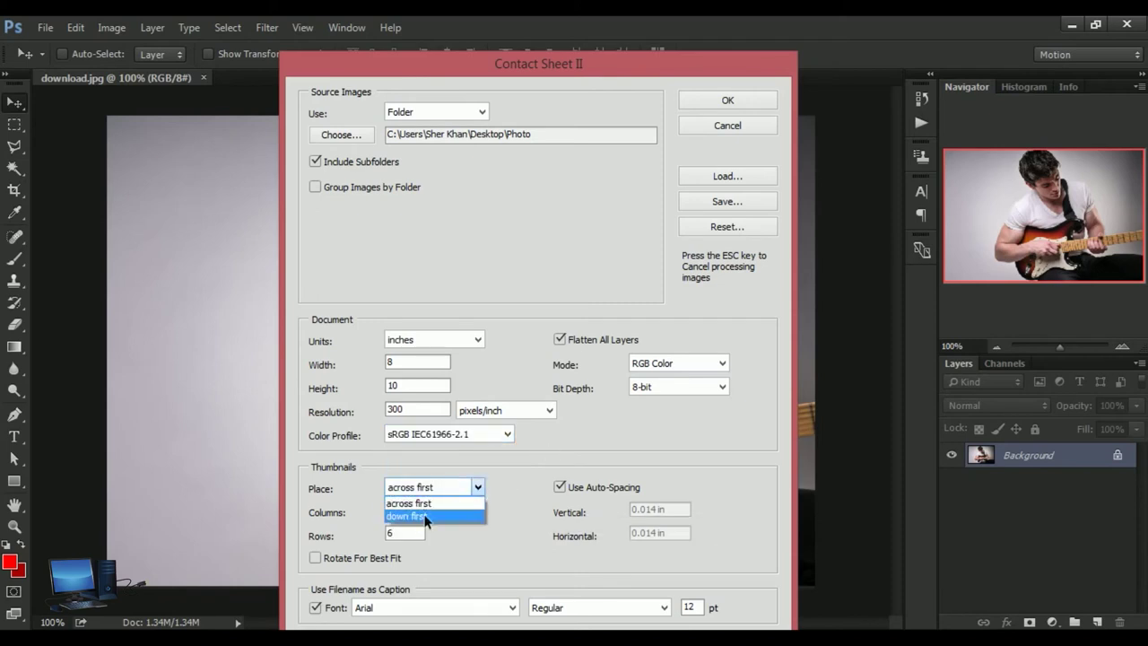
{"action": "left_click", "coordinate": [425, 504]}
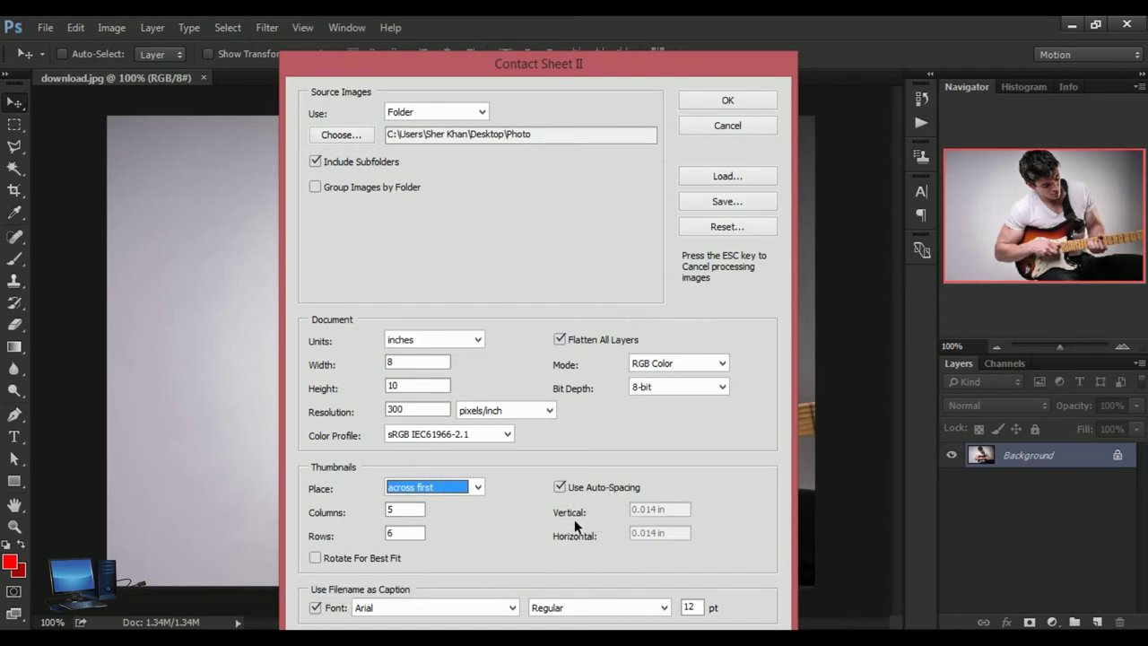
{"action": "left_click", "coordinate": [560, 486]}
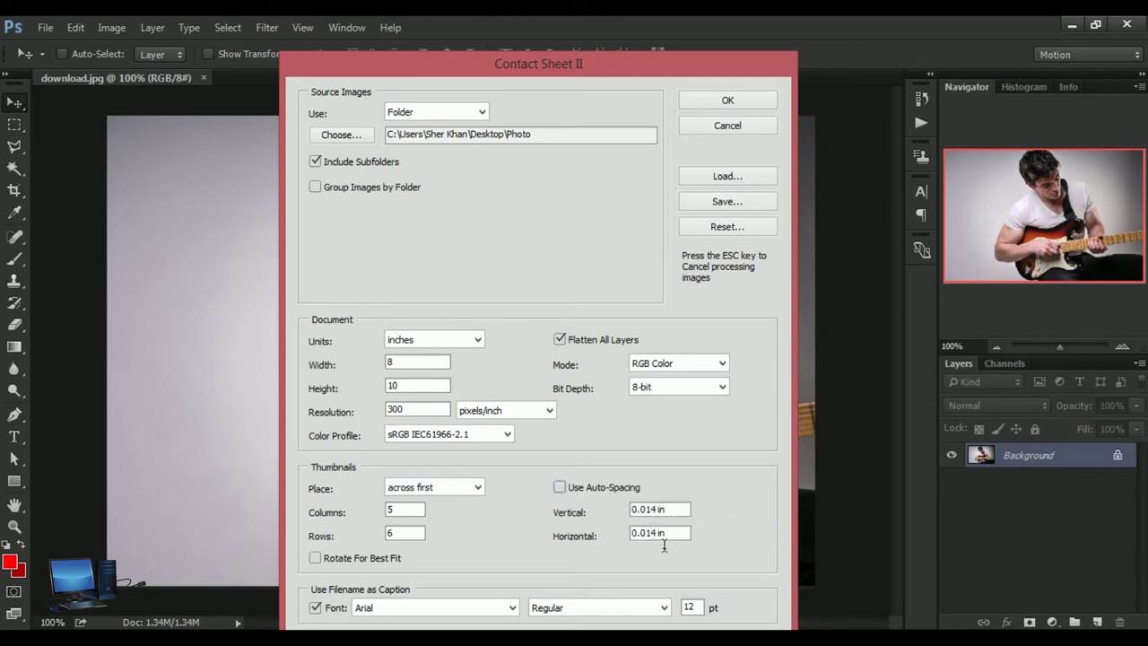
{"action": "left_click", "coordinate": [561, 486]}
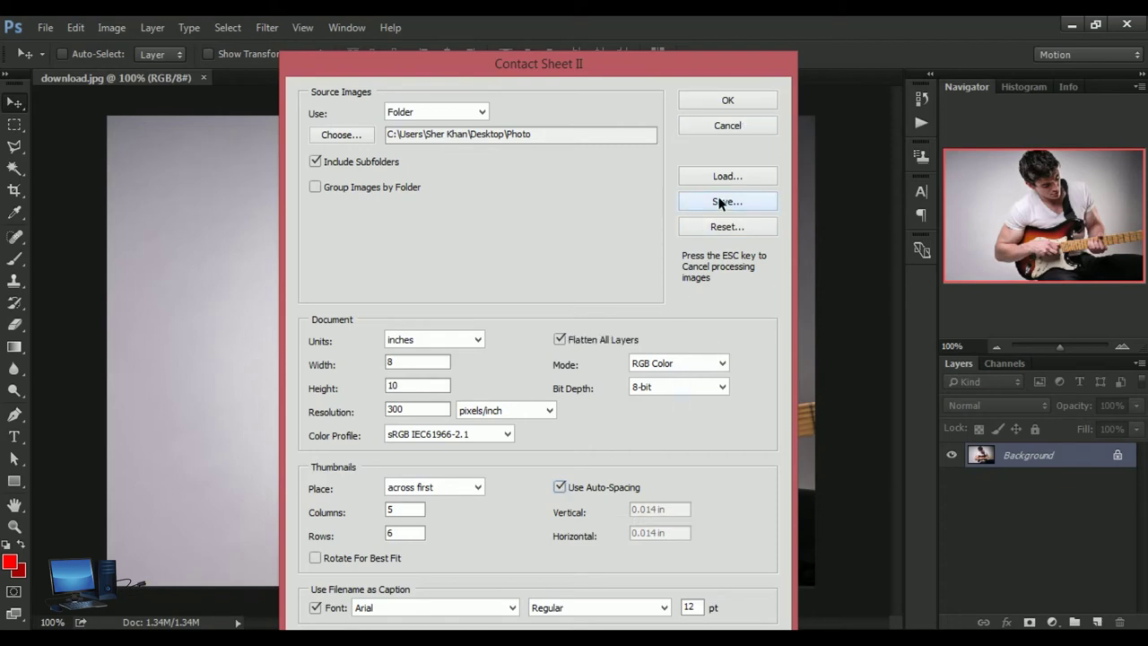
{"action": "left_click", "coordinate": [719, 201]}
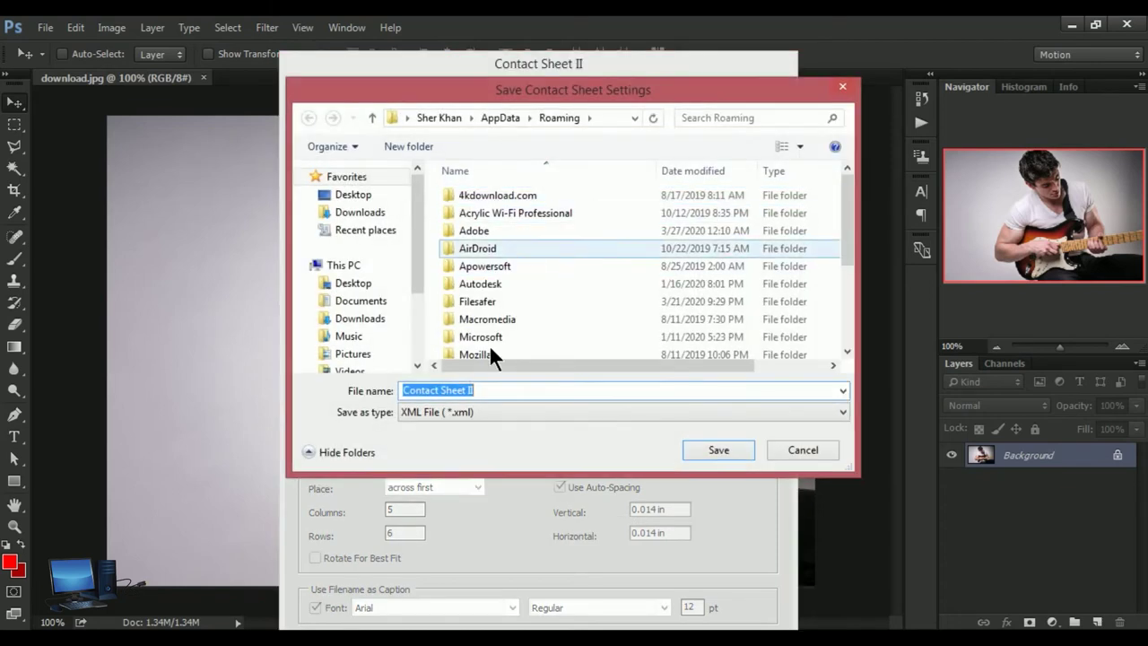
Save the settings as Contact Sheet II in Desktop > Photo and generate the contact sheet
{"action": "left_click", "coordinate": [376, 201]}
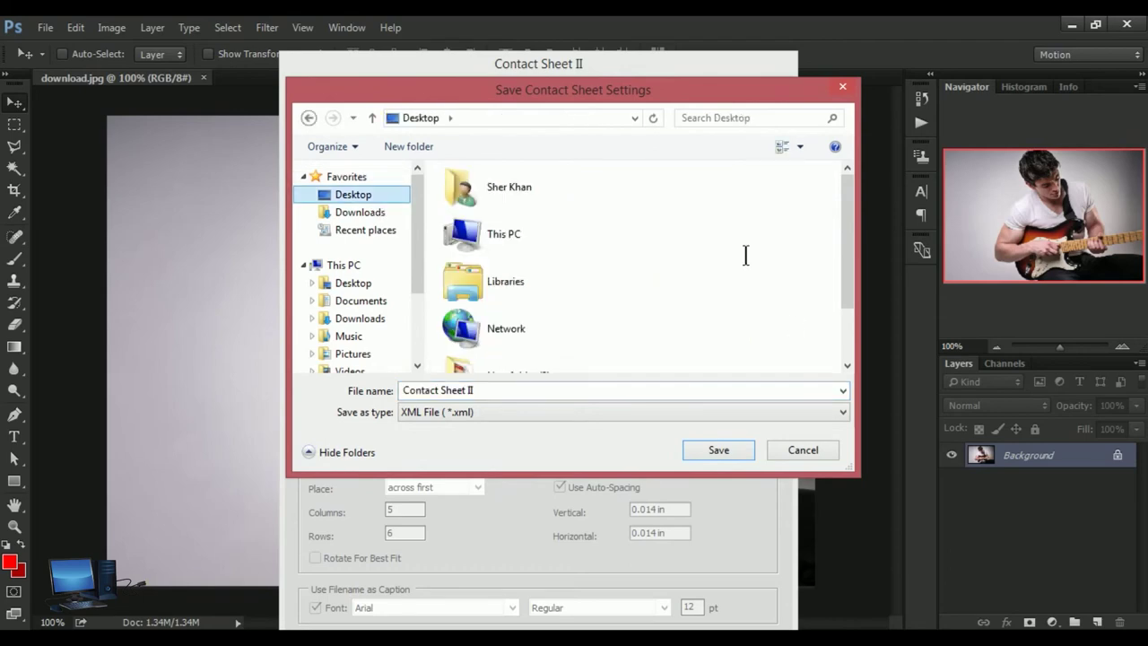
{"action": "left_click_drag", "start_coordinate": [840, 215], "coordinate": [870, 368]}
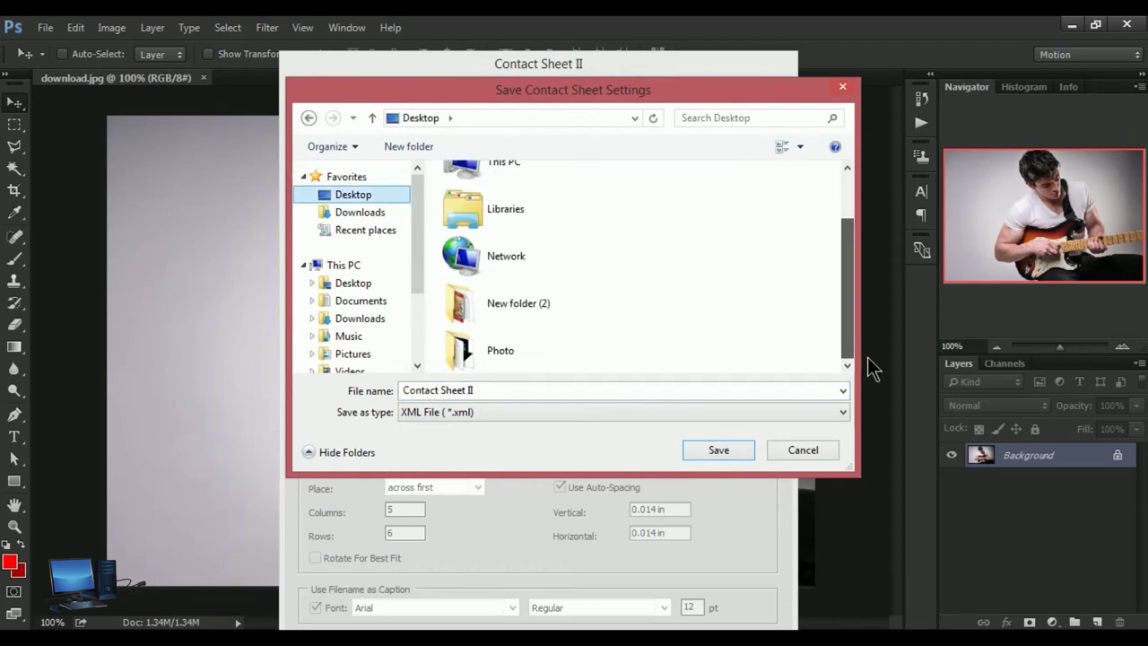
{"action": "double_click", "coordinate": [504, 356]}
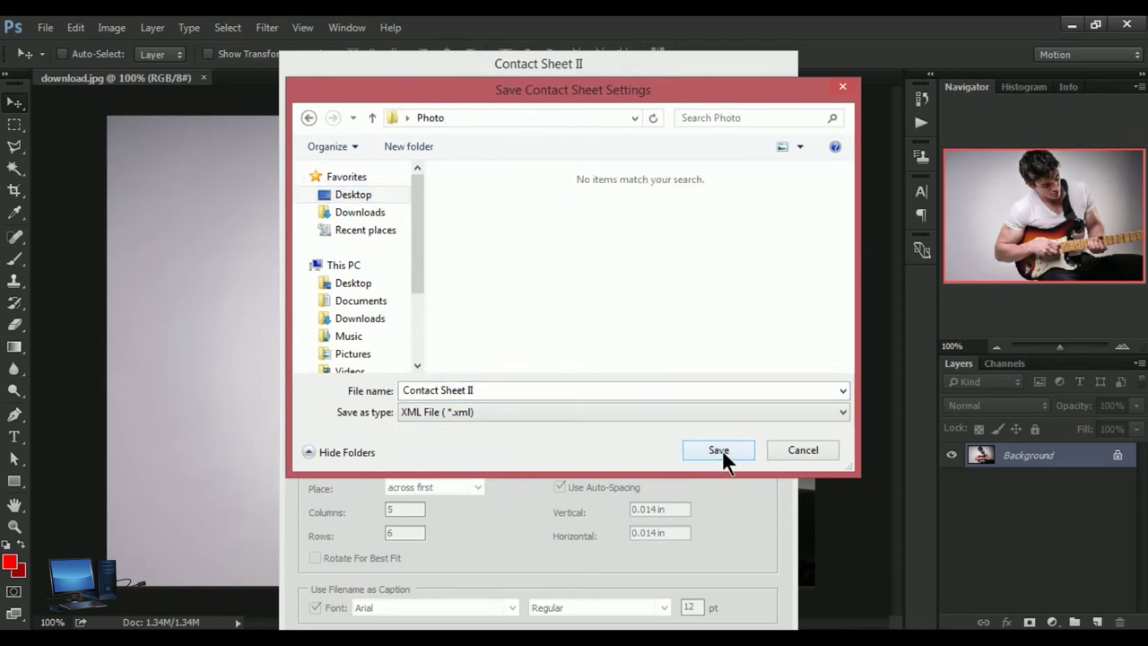
{"action": "left_click", "coordinate": [722, 449]}
{"action": "left_click", "coordinate": [727, 102]}
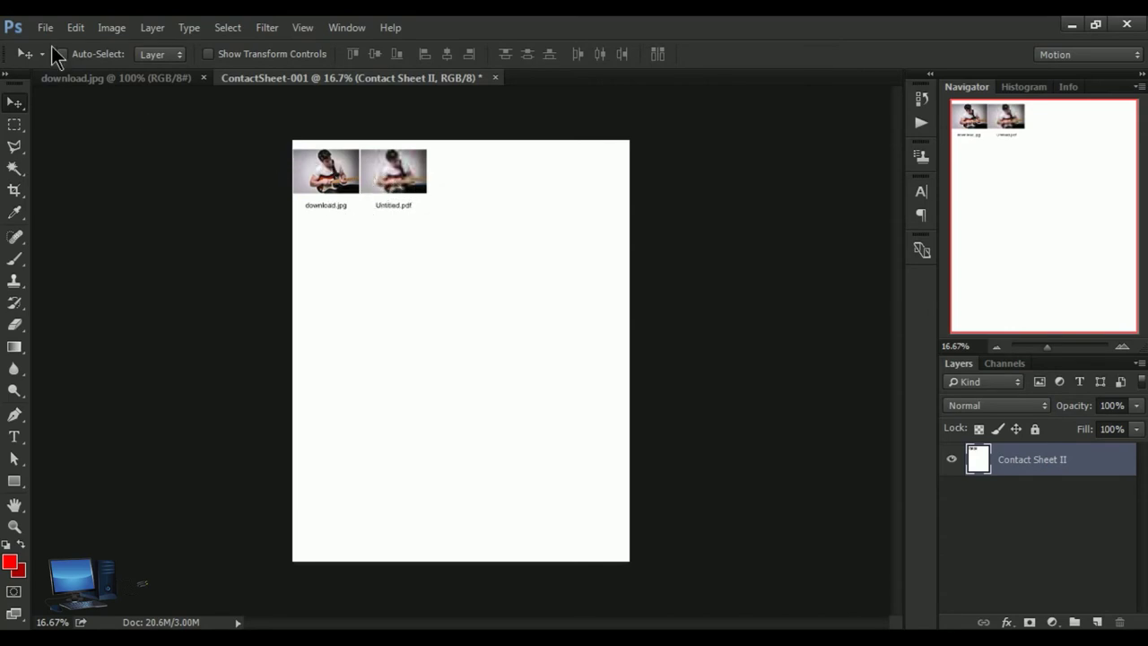
Bring up the File Open dialog, reposition it, then dismiss it
{"action": "left_click", "coordinate": [44, 28]}
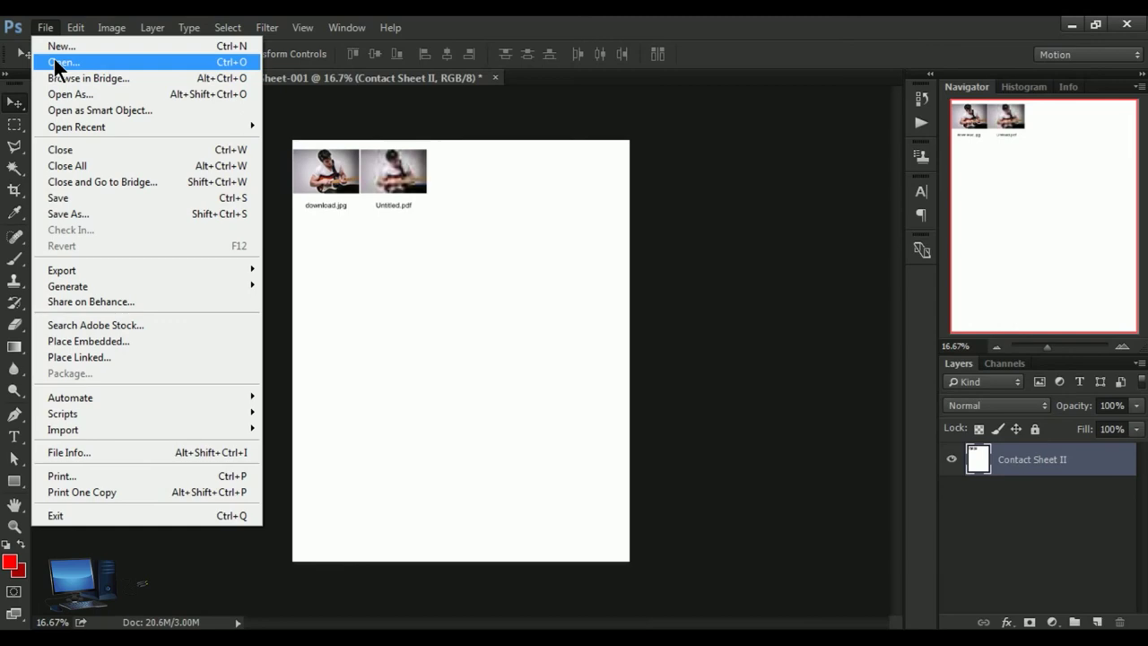
{"action": "left_click", "coordinate": [55, 64]}
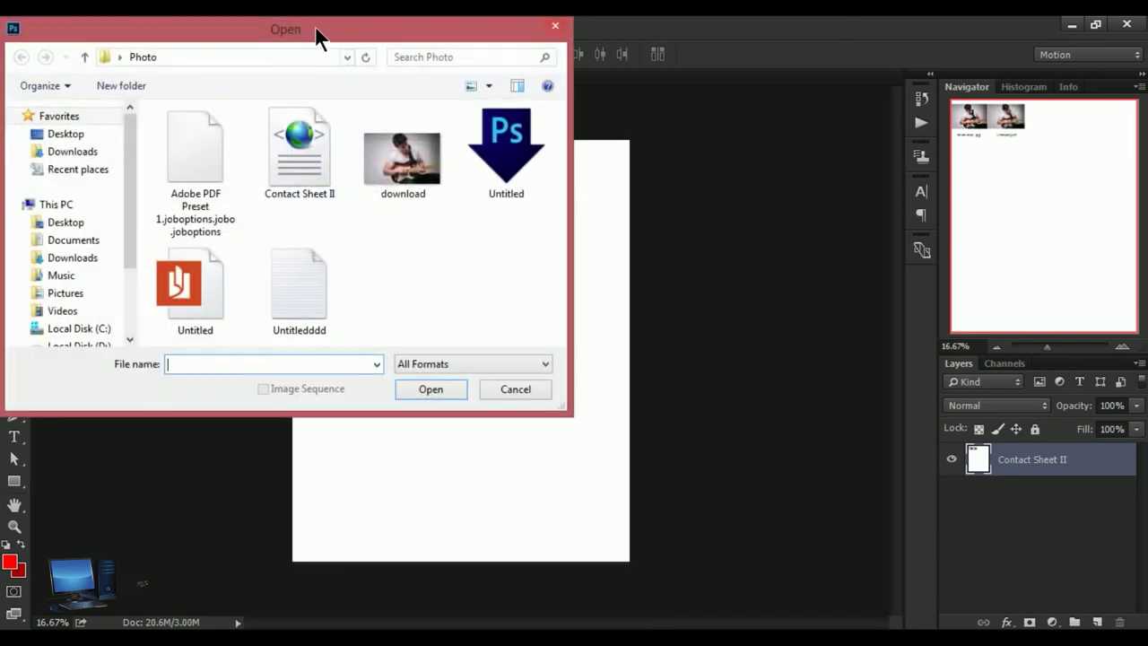
{"action": "mouse_move", "coordinate": [316, 28]}
{"action": "left_mouse_down"}
{"action": "mouse_move", "coordinate": [668, 170]}
{"action": "mouse_move", "coordinate": [759, 148]}
{"action": "left_mouse_up"}
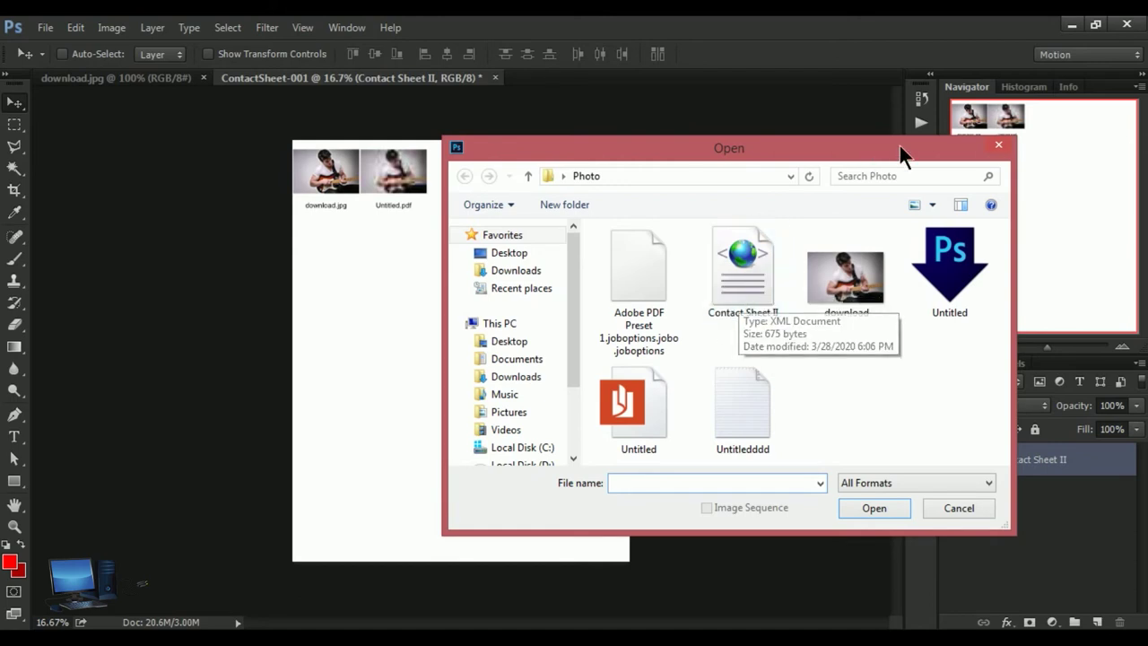
{"action": "left_click", "coordinate": [996, 144]}
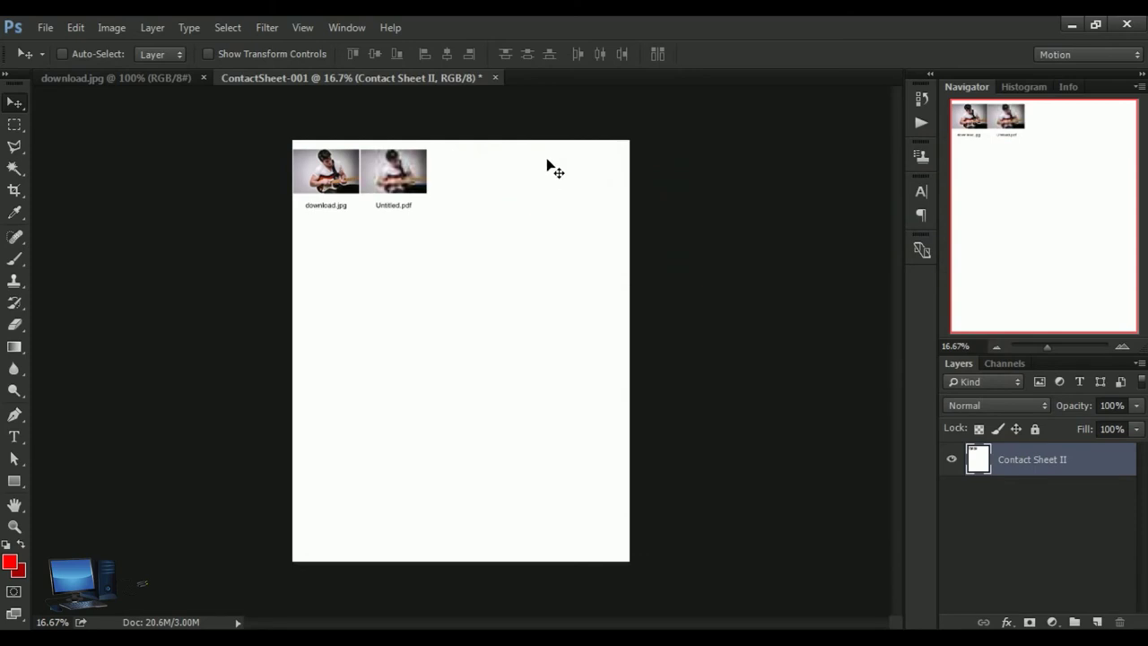
Close ContactSheet-001 without saving its changes
{"action": "left_click", "coordinate": [496, 79]}
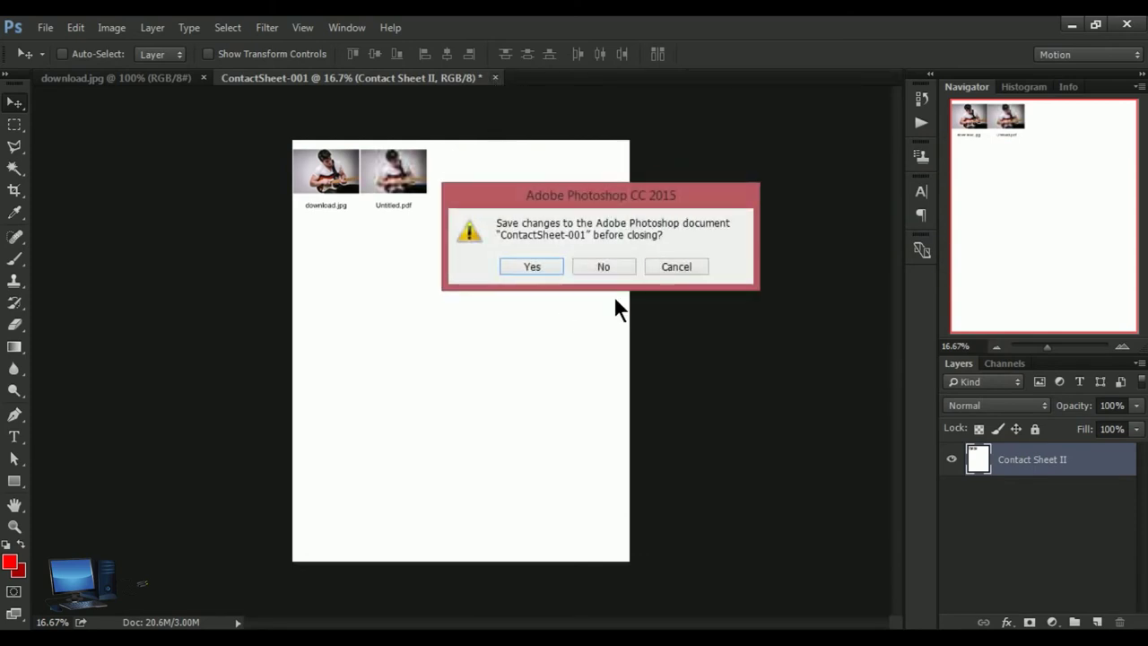
{"action": "left_click", "coordinate": [599, 266]}
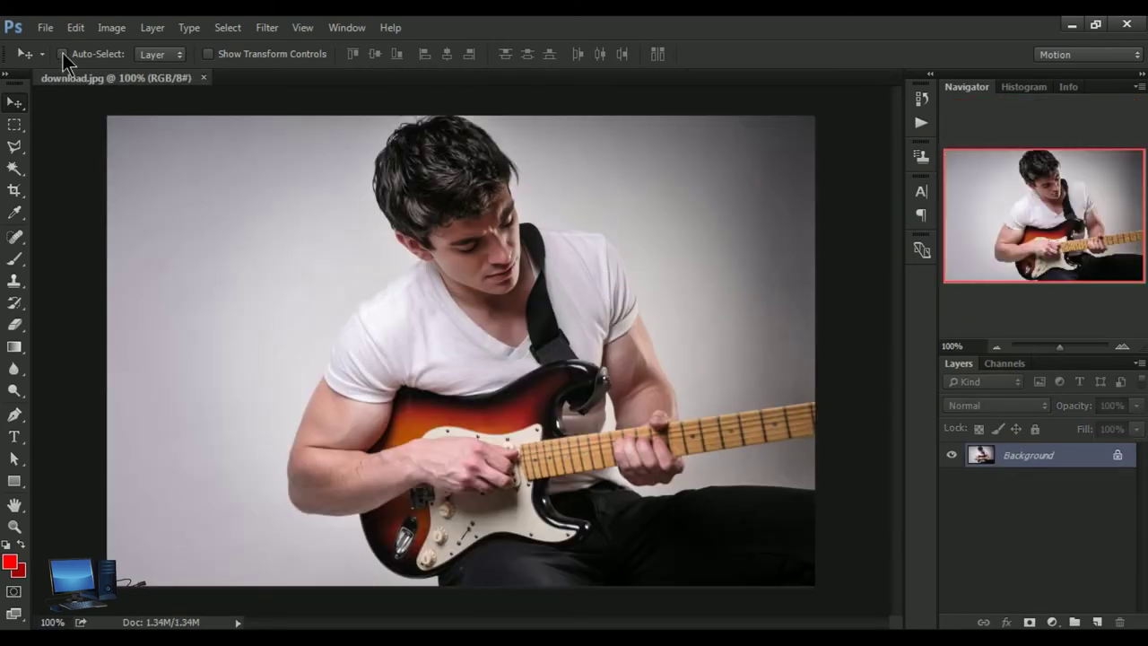
{"action": "left_click", "coordinate": [42, 27]}
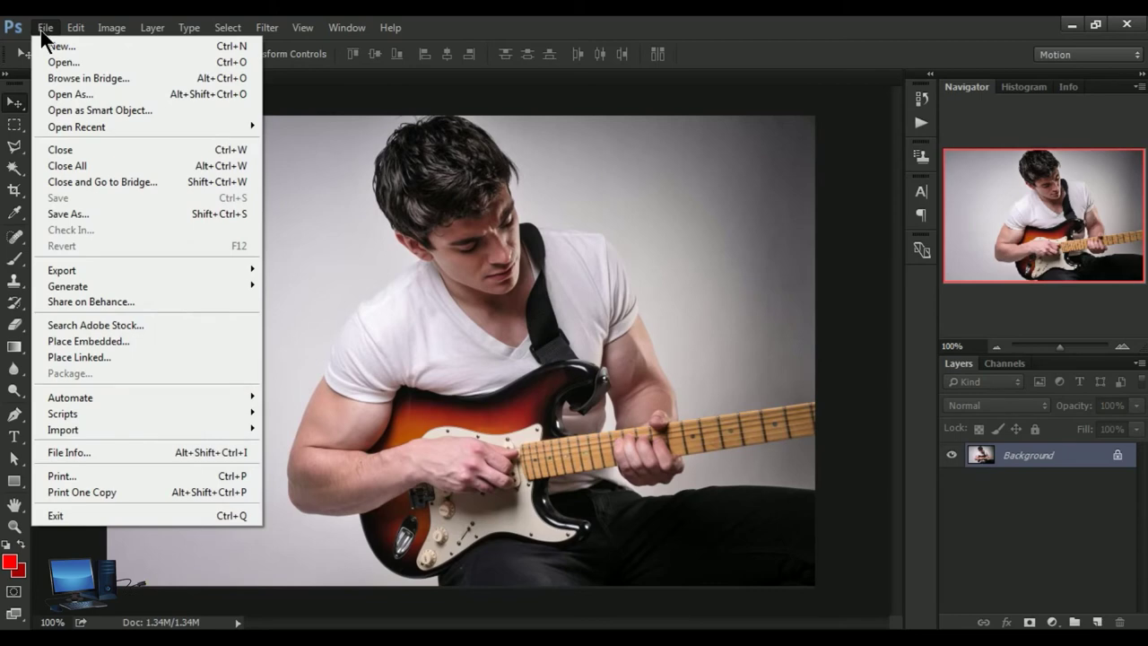
{"action": "mouse_move", "coordinate": [70, 398]}
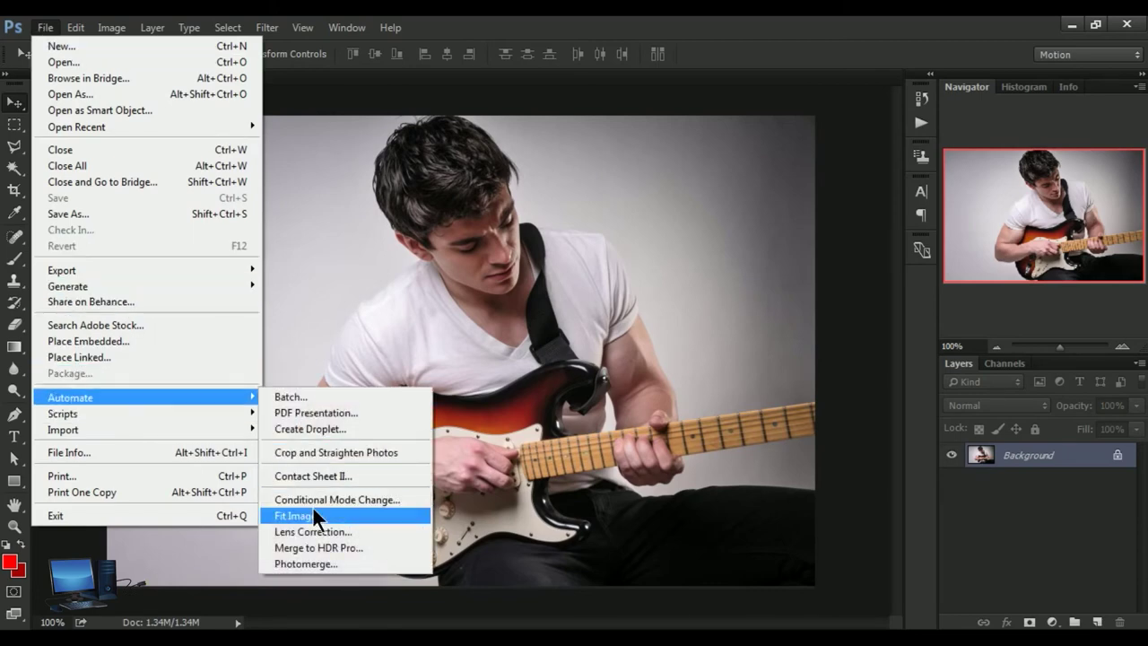
Try Conditional Mode Change with source RGB Color and target RGB Color, getting no-conversion alerts
{"action": "left_click", "coordinate": [380, 499]}
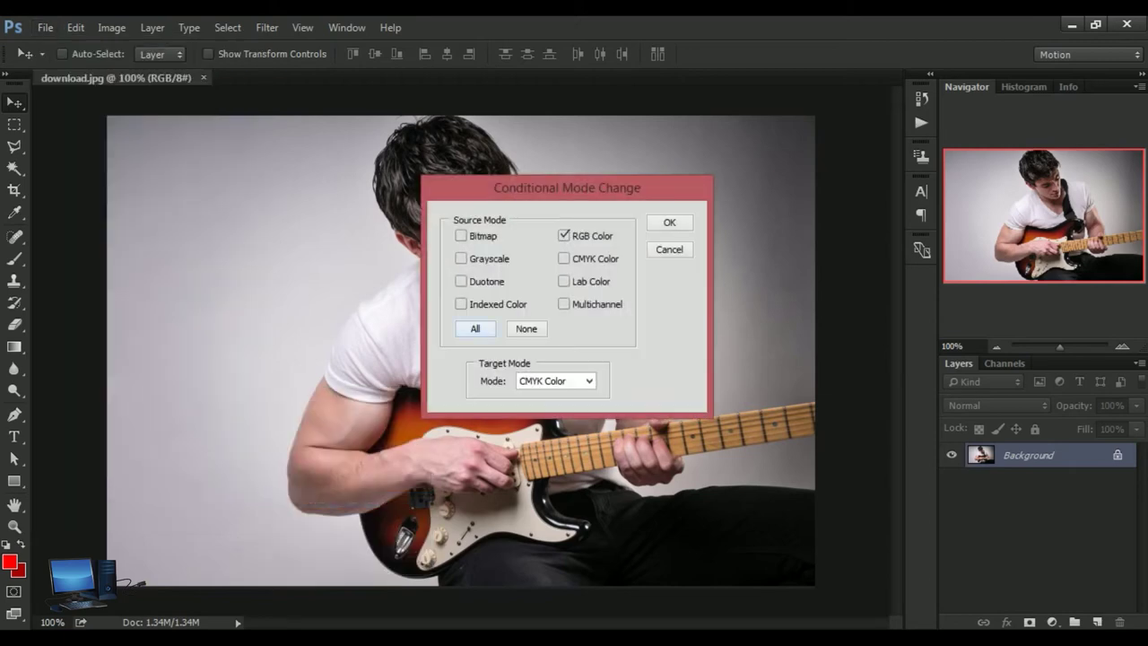
{"action": "left_click_drag", "start_coordinate": [527, 192], "coordinate": [442, 204]}
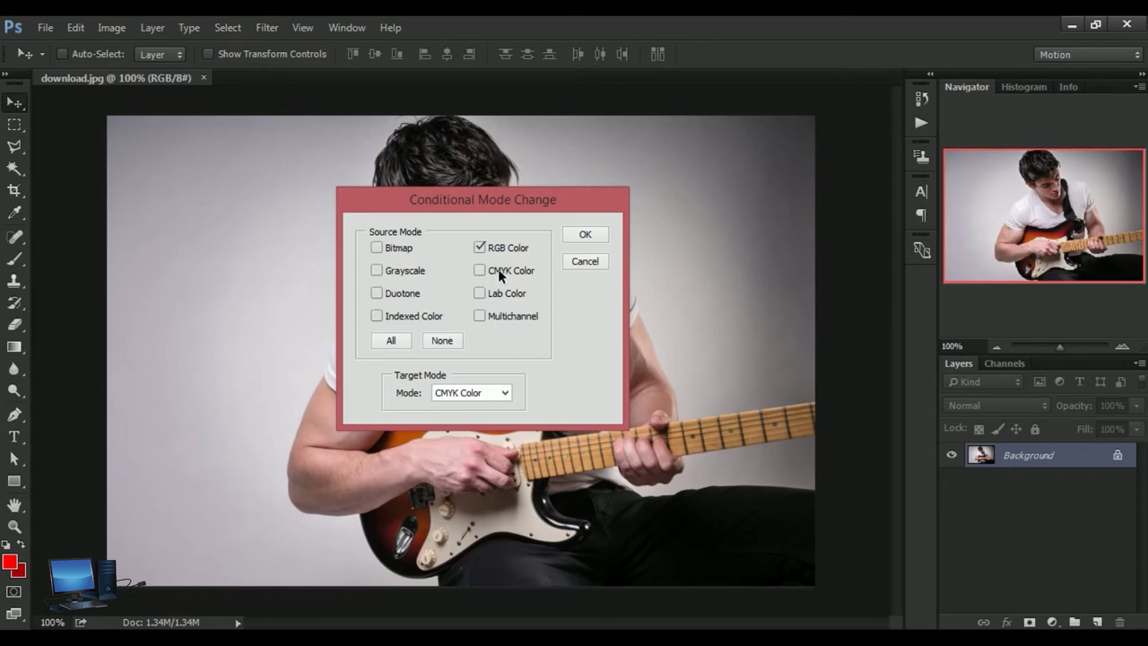
{"action": "left_click", "coordinate": [481, 270]}
{"action": "left_click", "coordinate": [480, 249]}
{"action": "left_click", "coordinate": [480, 270]}
{"action": "left_click", "coordinate": [513, 397]}
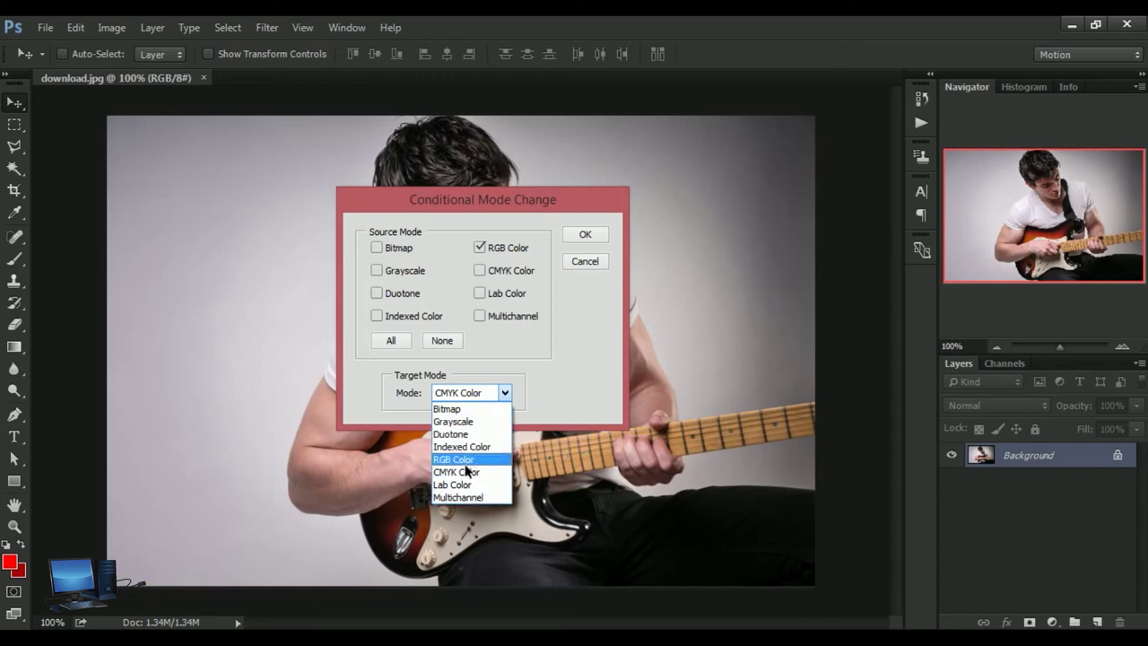
{"action": "left_click", "coordinate": [468, 463]}
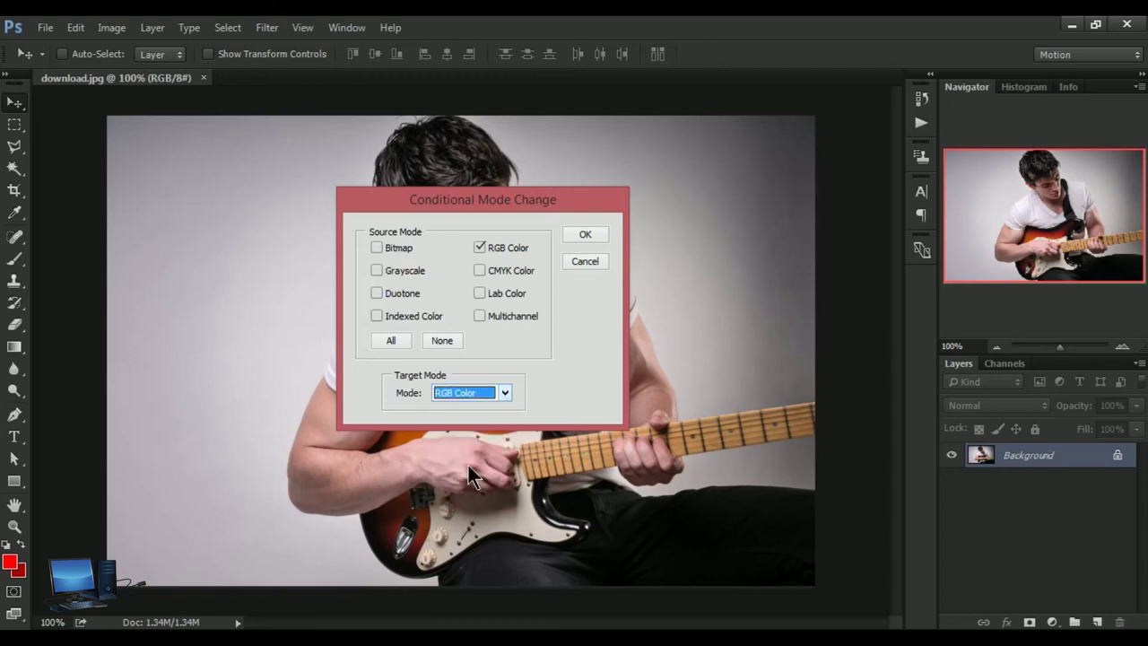
{"action": "left_click", "coordinate": [587, 234]}
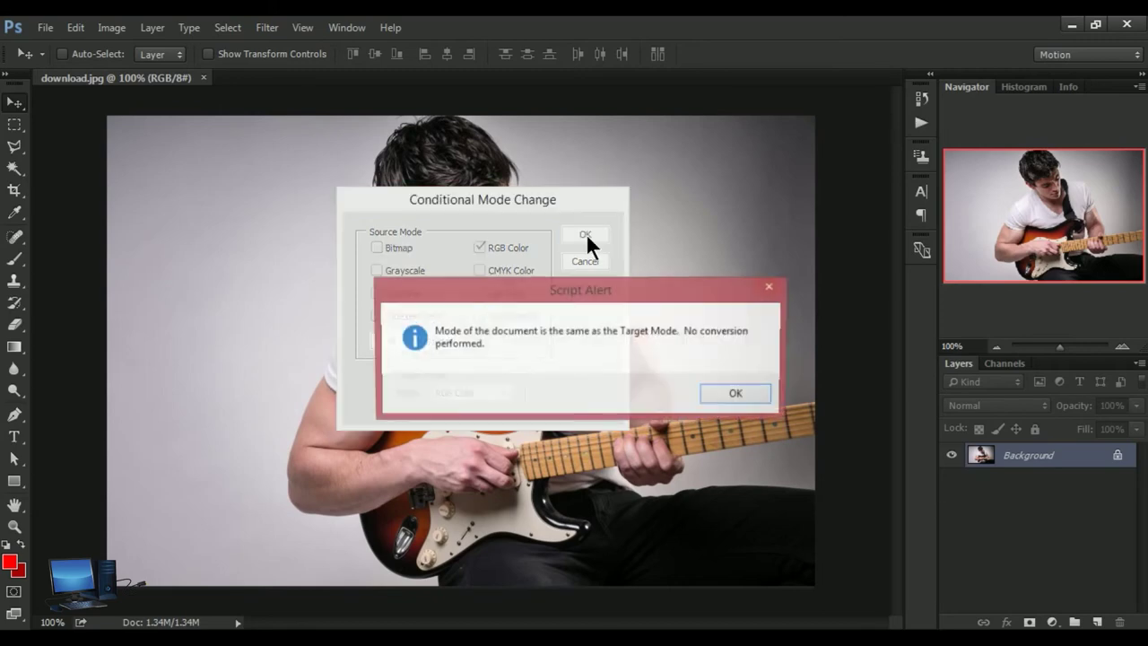
{"action": "left_click", "coordinate": [735, 396]}
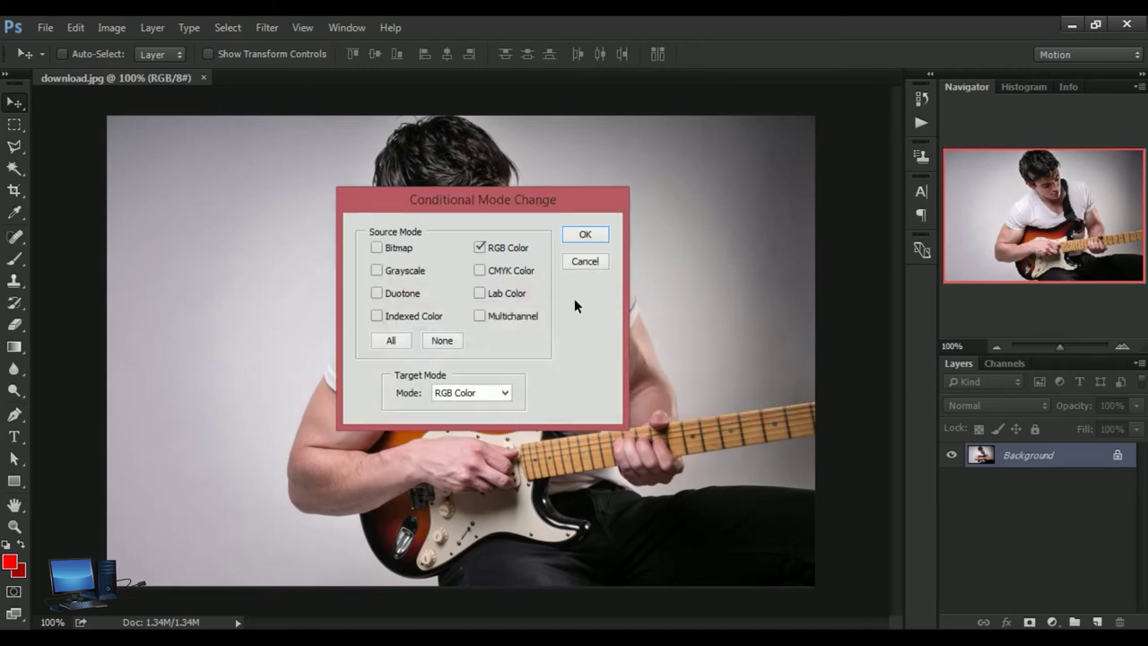
{"action": "left_click", "coordinate": [586, 234]}
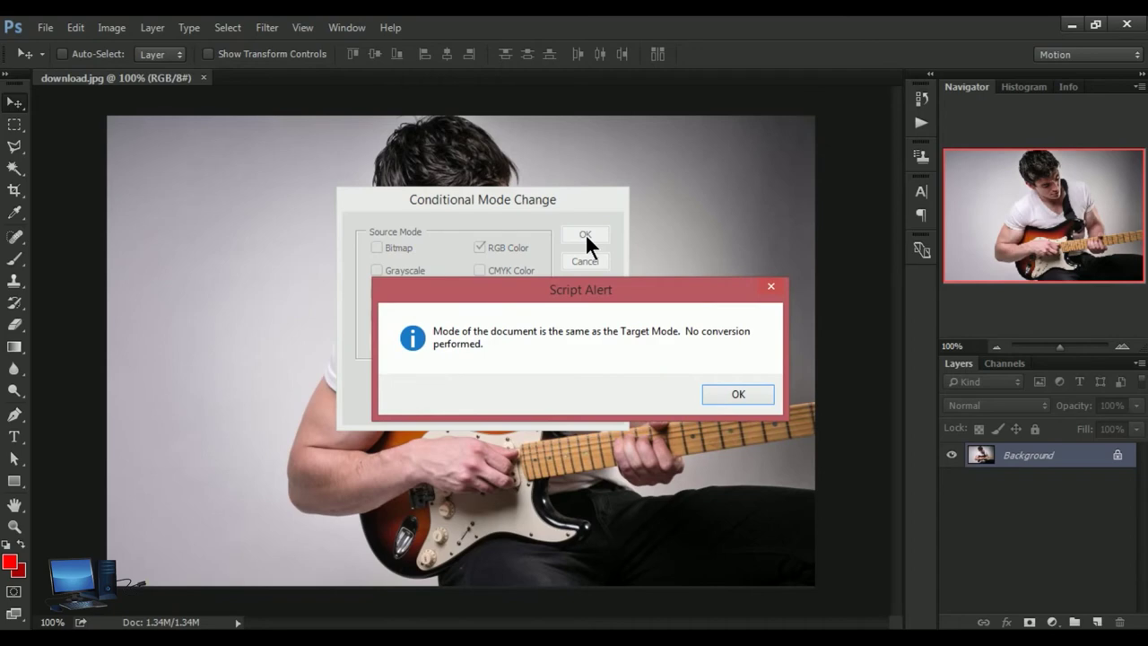
{"action": "left_click", "coordinate": [732, 398]}
Convert the photo to Bitmap with Diffusion Dither, then undo back to grayscale
{"action": "left_click", "coordinate": [508, 393]}
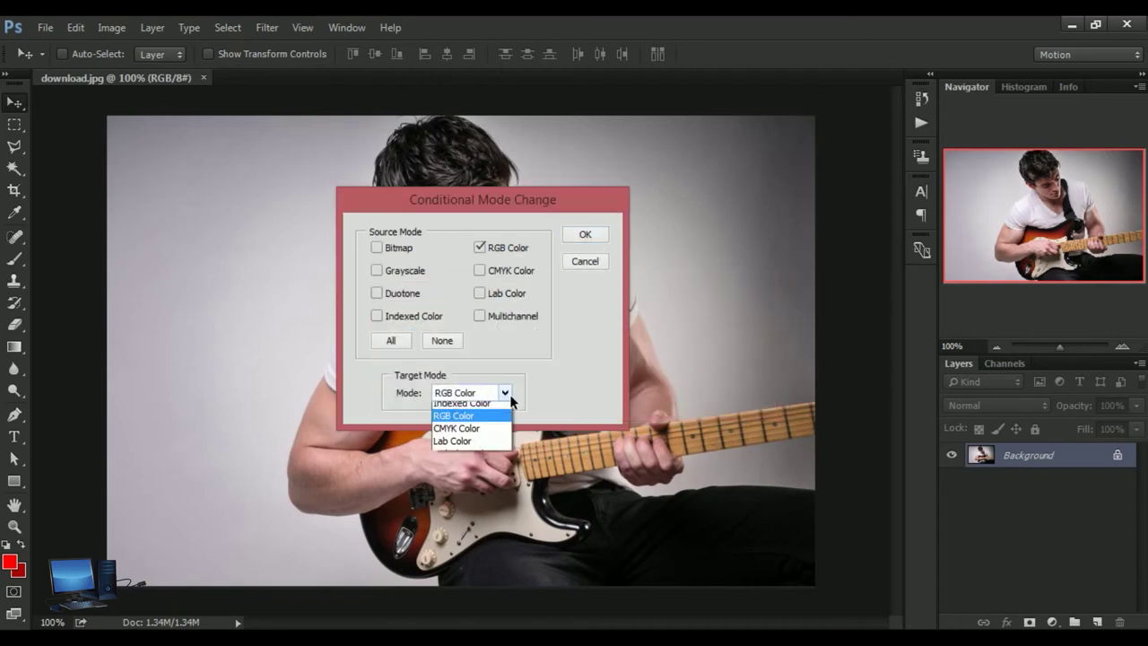
{"action": "left_click", "coordinate": [460, 409]}
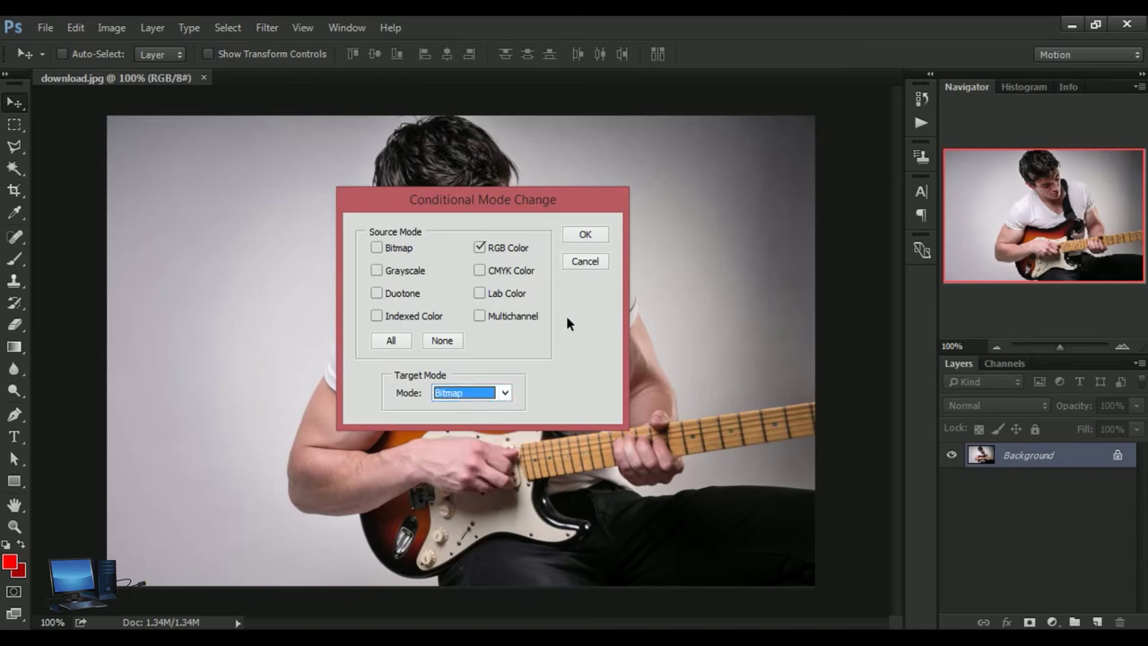
{"action": "left_click", "coordinate": [586, 234]}
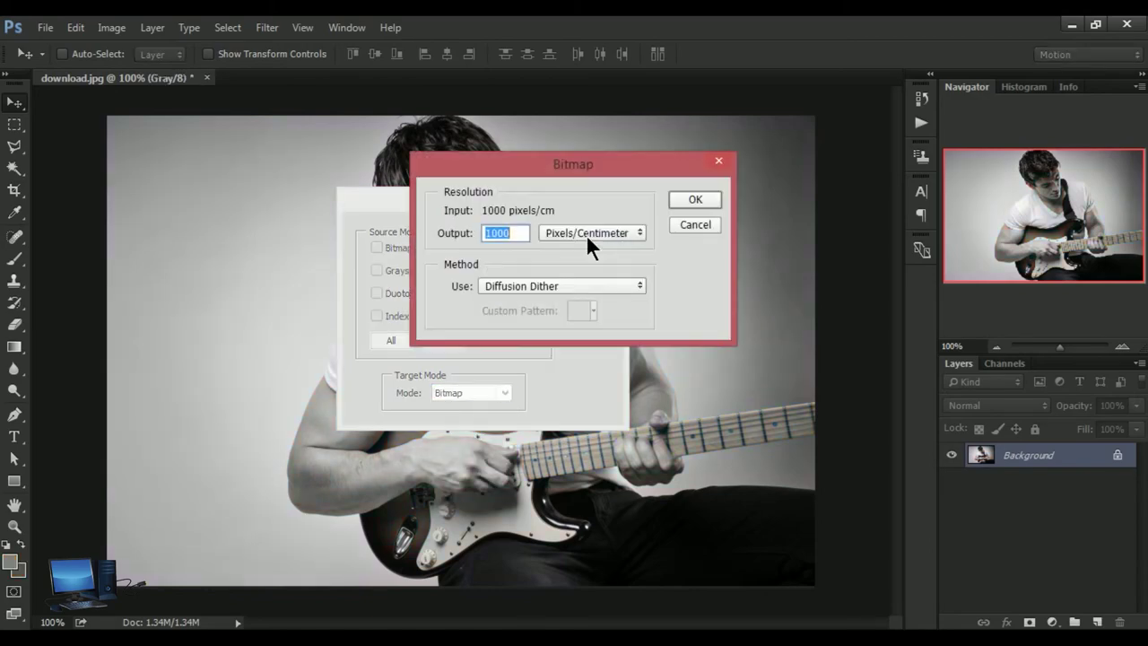
{"action": "left_click", "coordinate": [681, 201]}
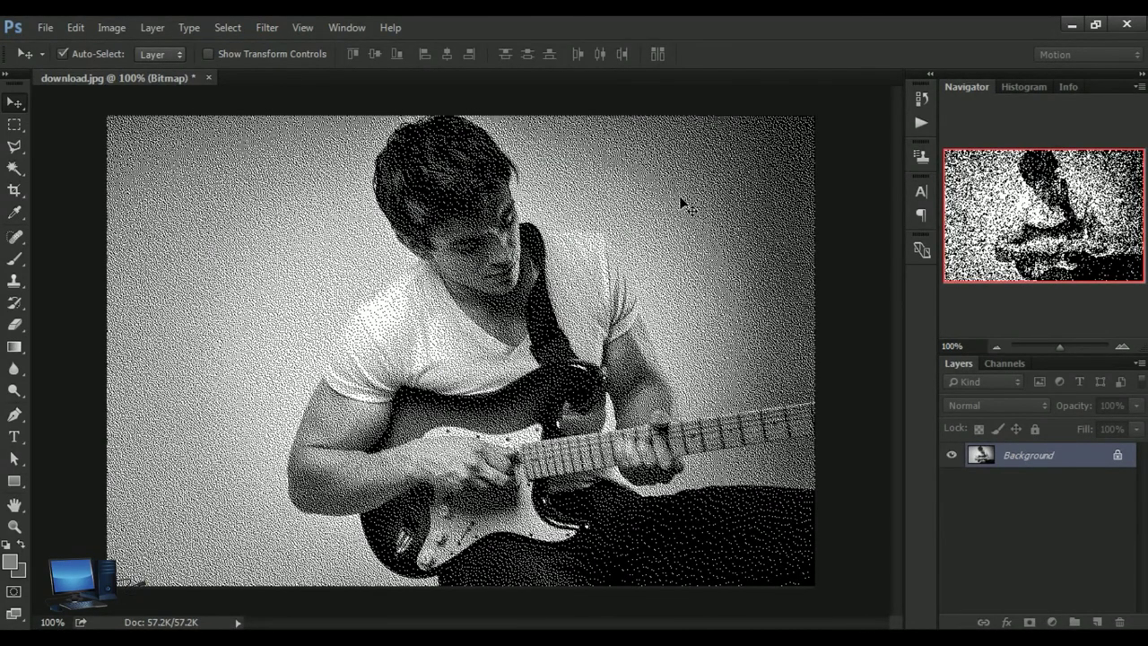
{"action": "key", "text": "ctrl+z"}
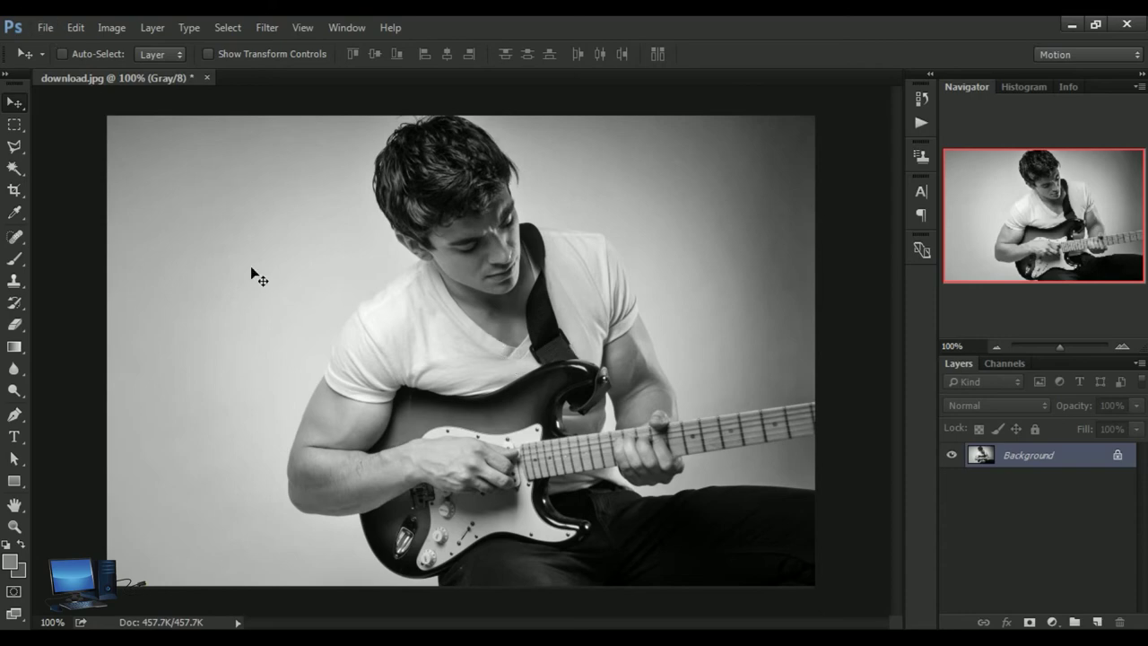
{"action": "left_click", "coordinate": [45, 29]}
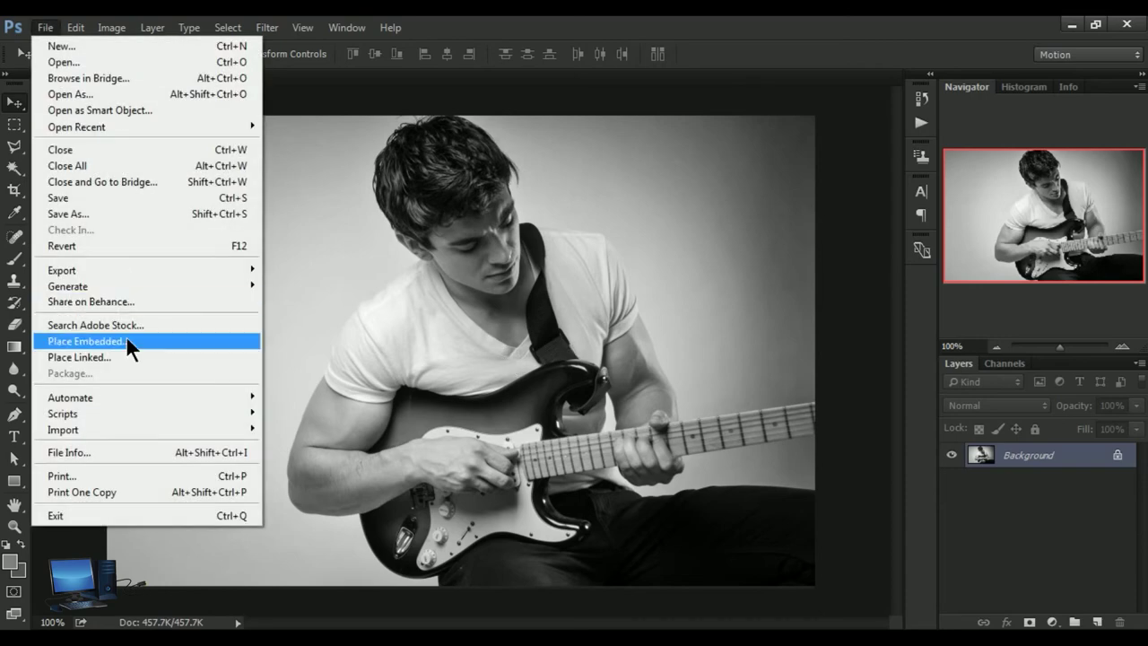
{"action": "mouse_move", "coordinate": [70, 397]}
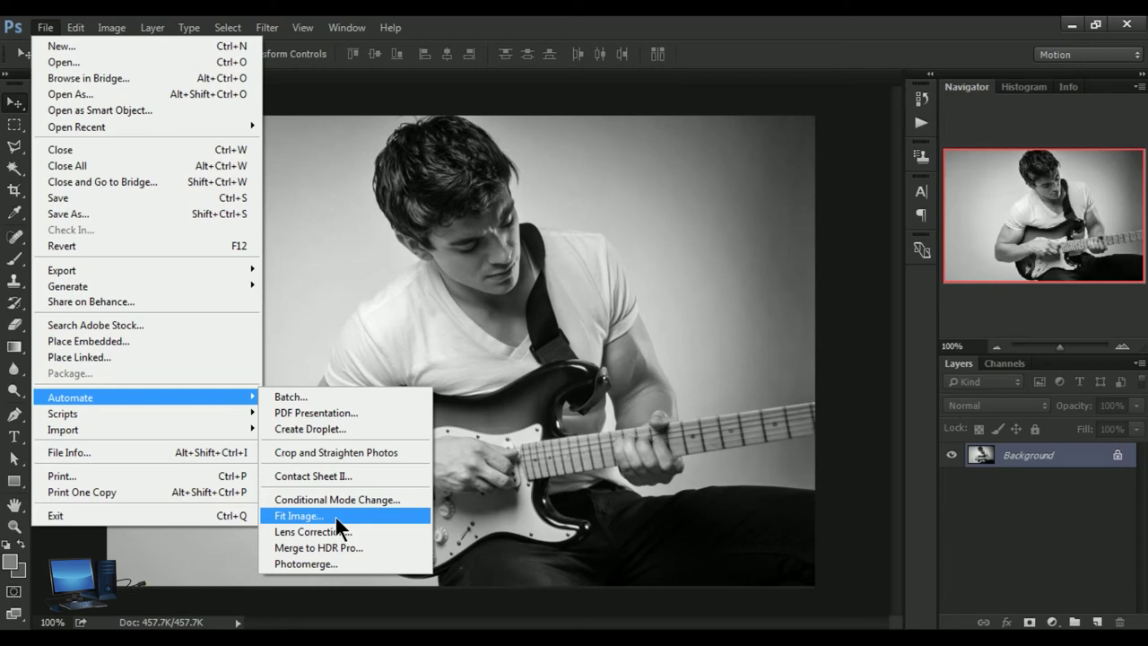
{"action": "left_click", "coordinate": [334, 514]}
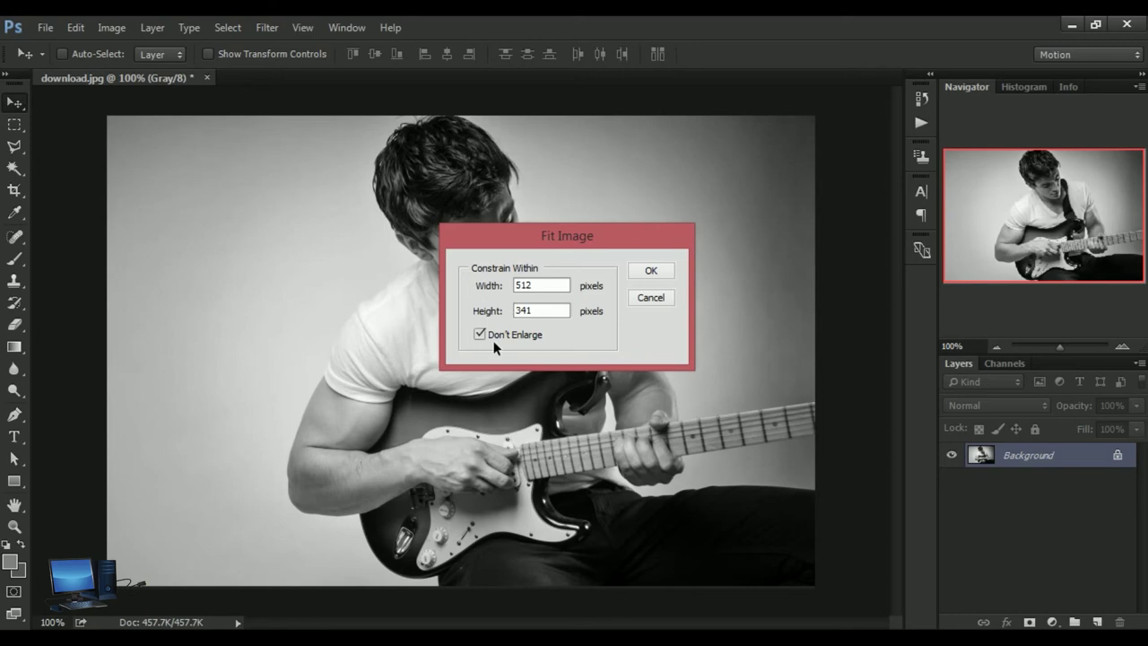
{"action": "left_click_drag", "start_coordinate": [542, 237], "coordinate": [481, 240]}
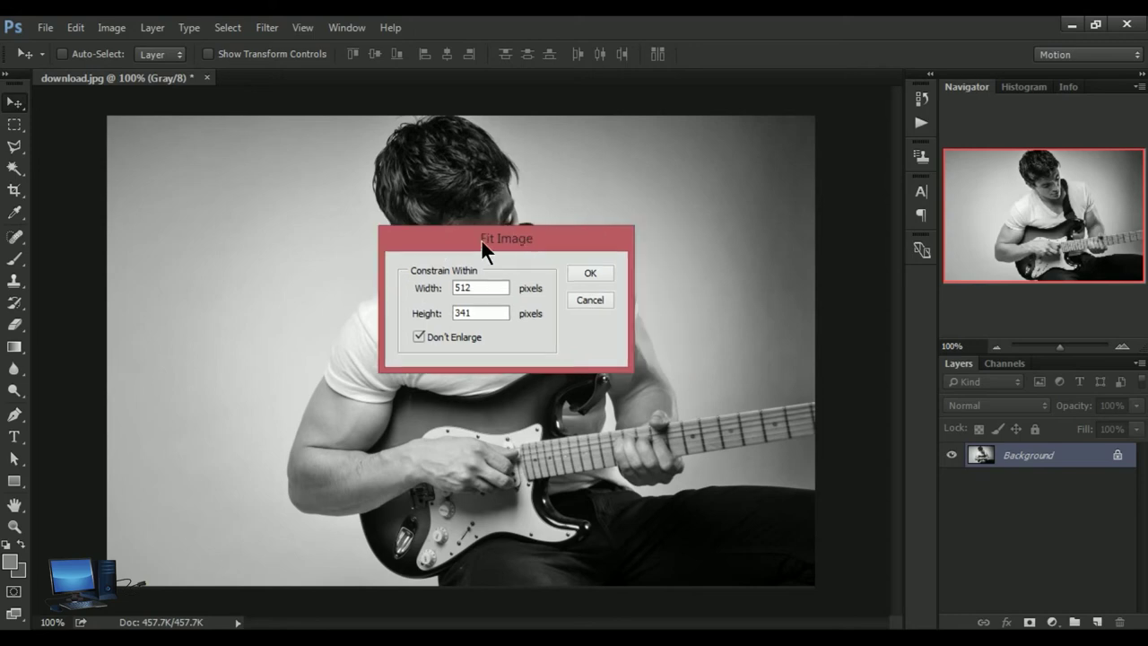
{"action": "double_click", "coordinate": [483, 293]}
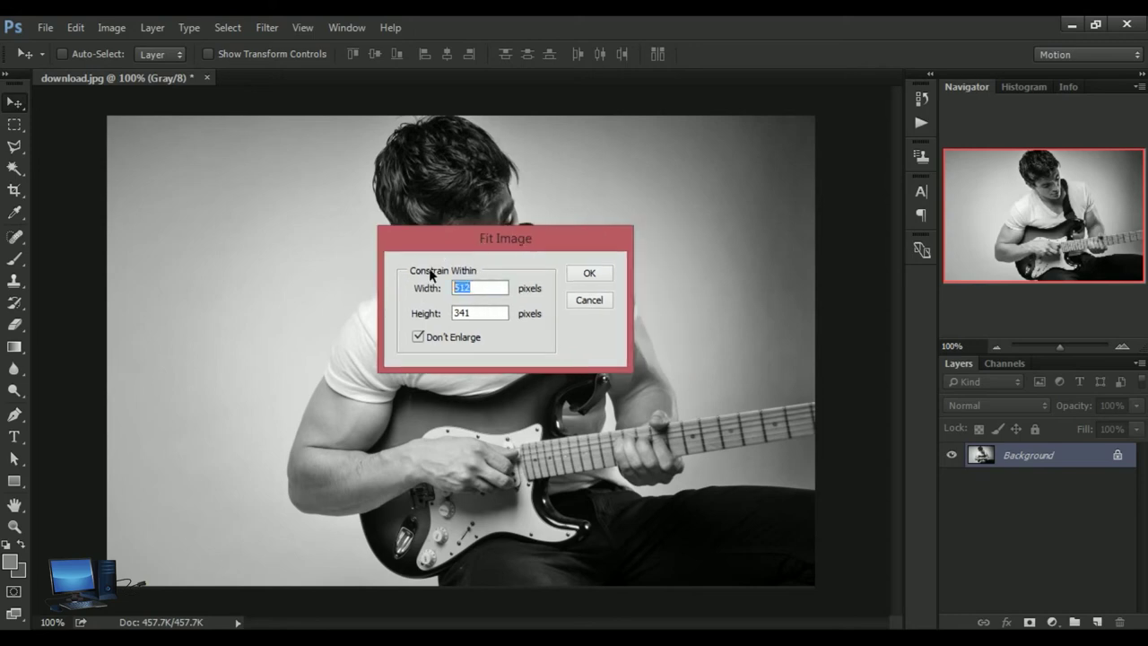
{"action": "double_click", "coordinate": [482, 323]}
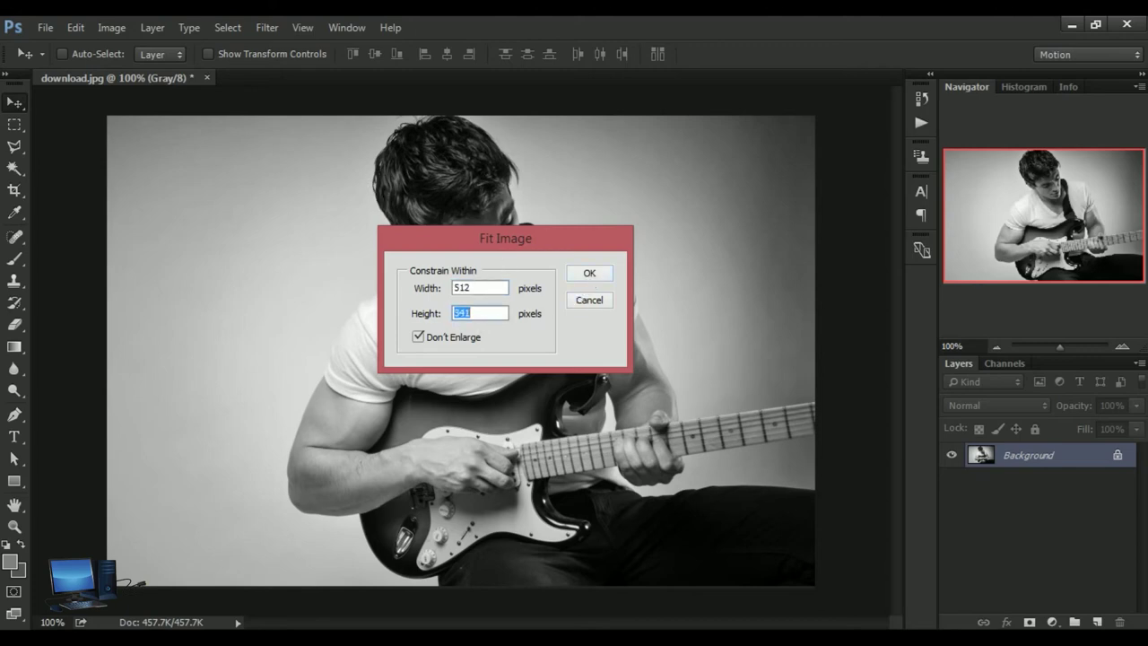
{"action": "left_click", "coordinate": [589, 274]}
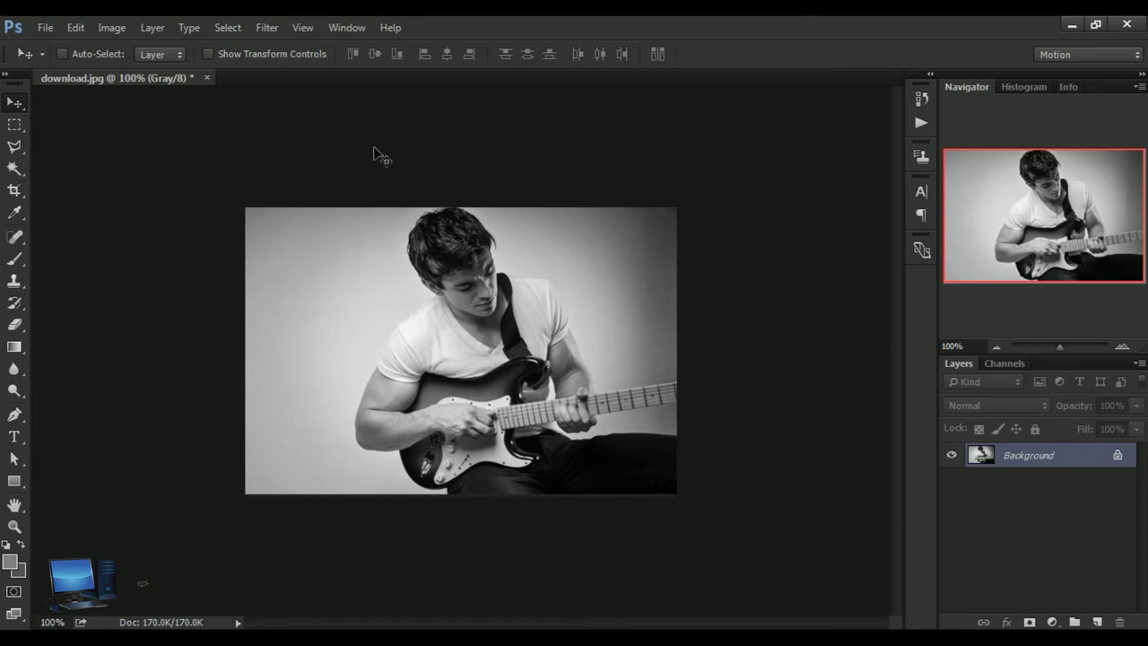
{"action": "key", "text": "ctrl"}
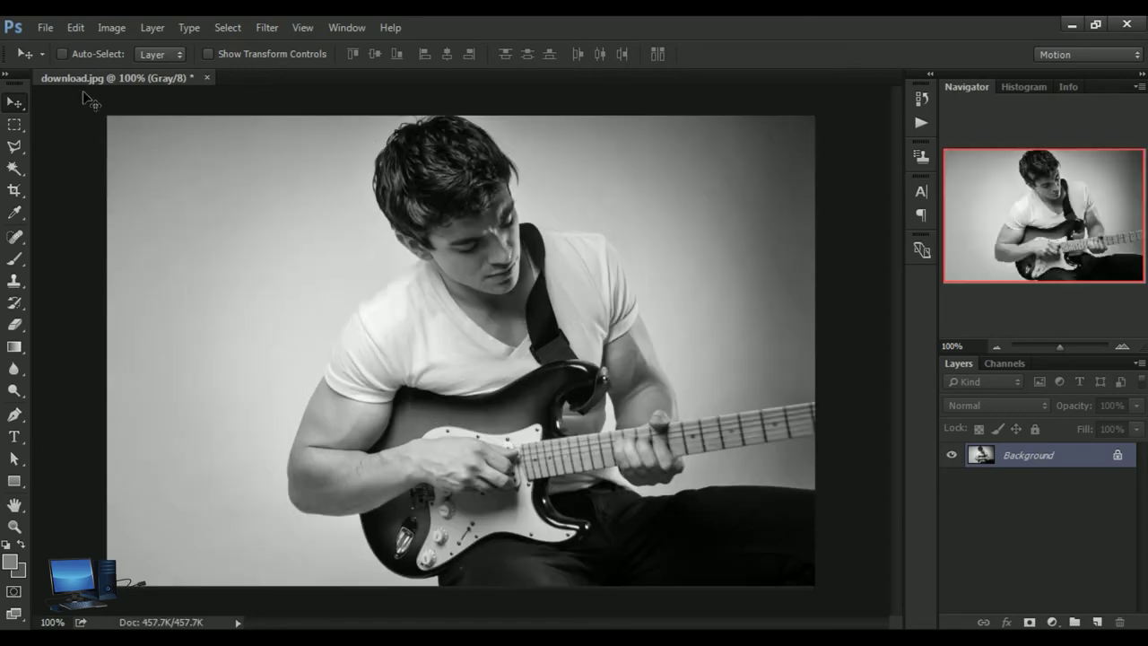
Open batch Lens Correction and set its source to the Photo folder
{"action": "left_click", "coordinate": [45, 28]}
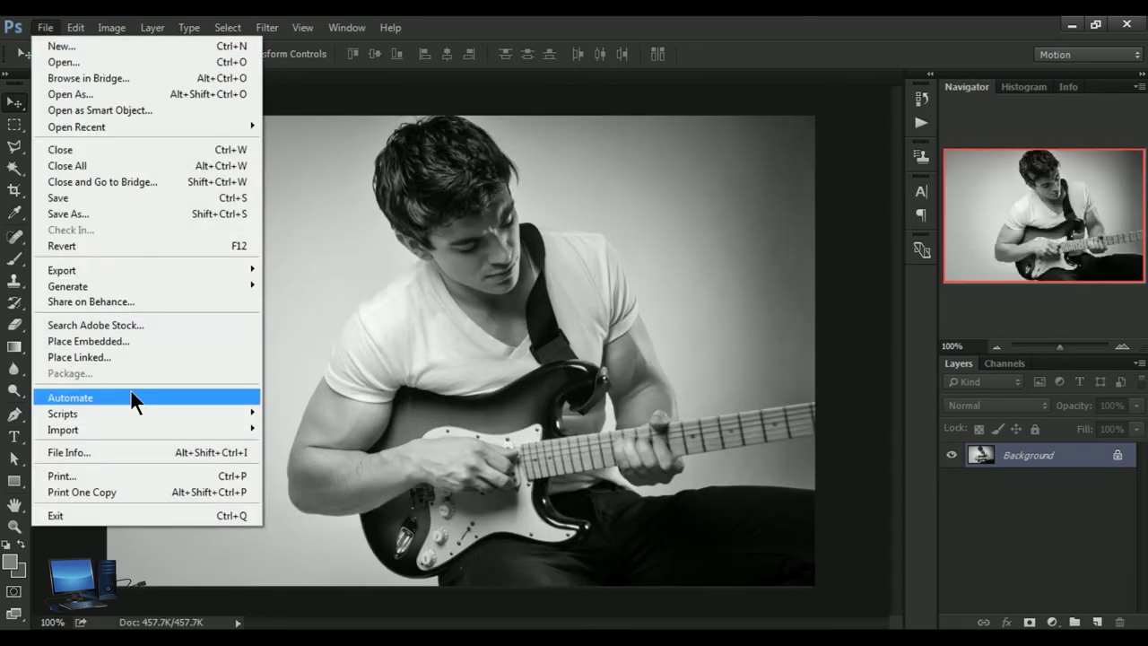
{"action": "mouse_move", "coordinate": [144, 398]}
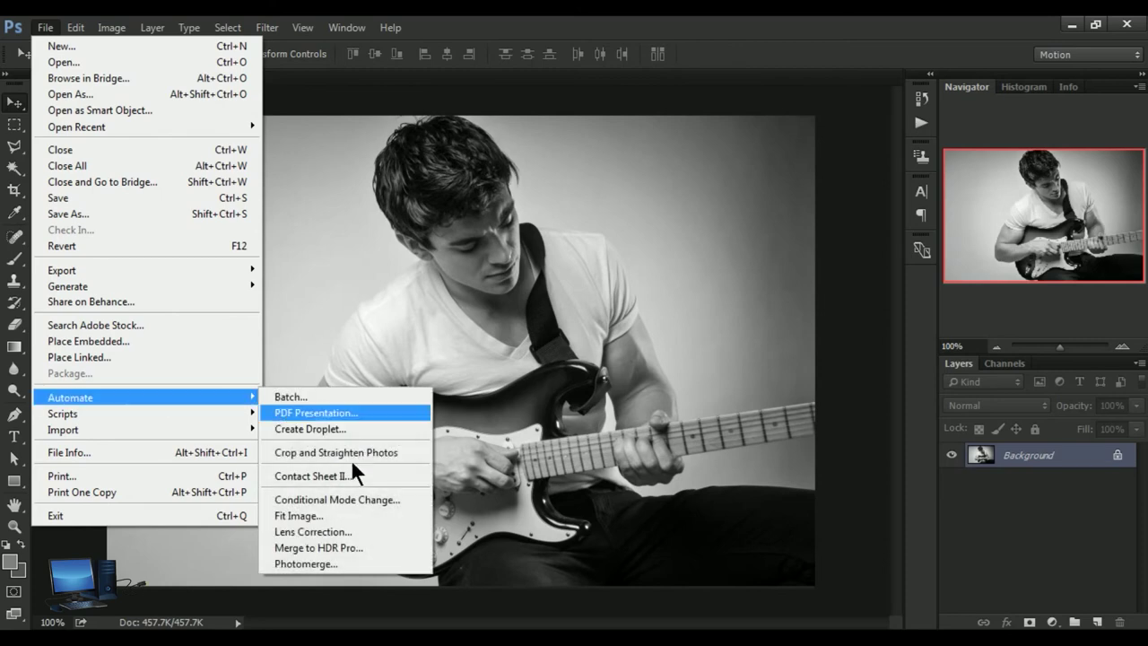
{"action": "left_click", "coordinate": [375, 531]}
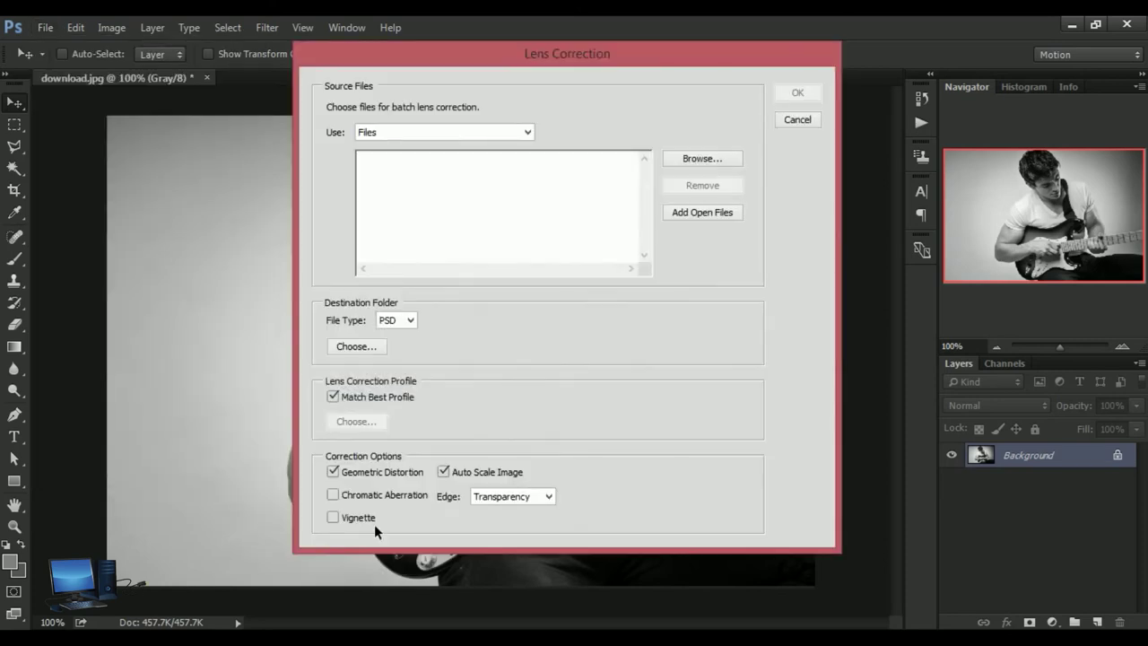
{"action": "left_click_drag", "start_coordinate": [469, 56], "coordinate": [470, 125]}
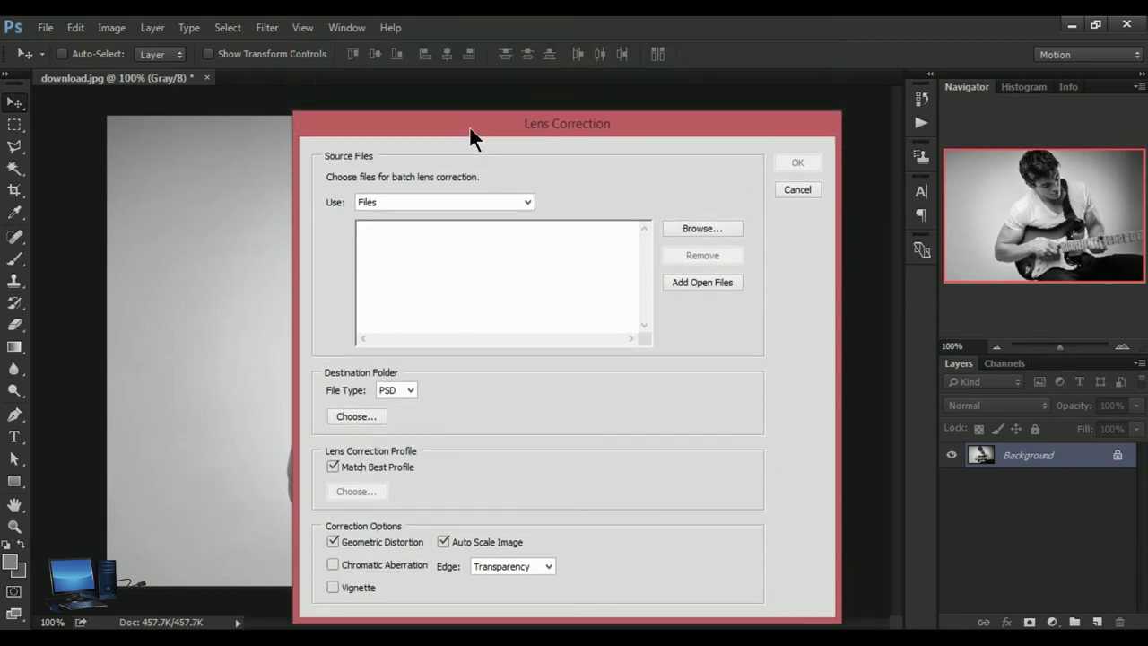
{"action": "left_click_drag", "start_coordinate": [469, 125], "coordinate": [467, 110]}
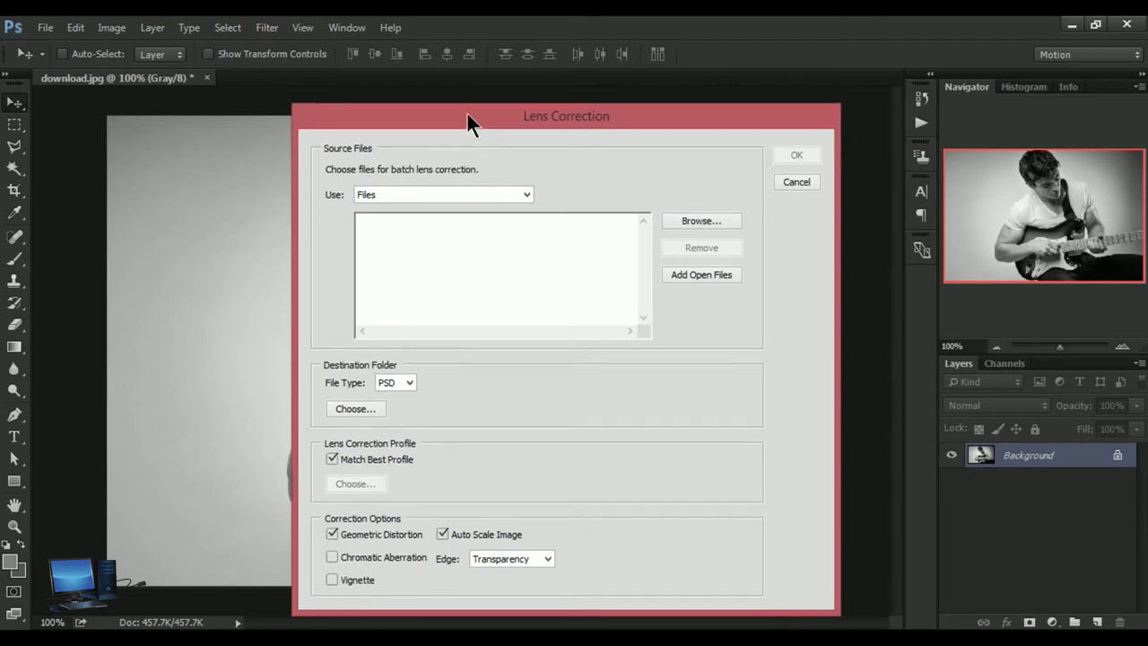
{"action": "left_click", "coordinate": [526, 188]}
{"action": "left_click", "coordinate": [384, 217]}
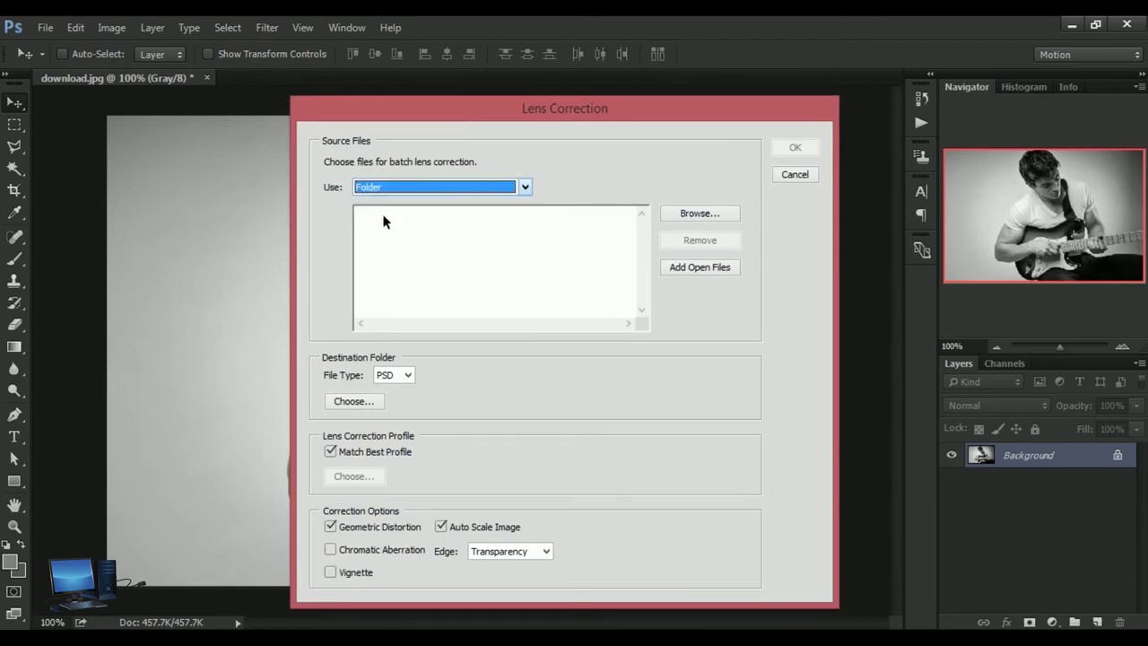
{"action": "left_click", "coordinate": [699, 213]}
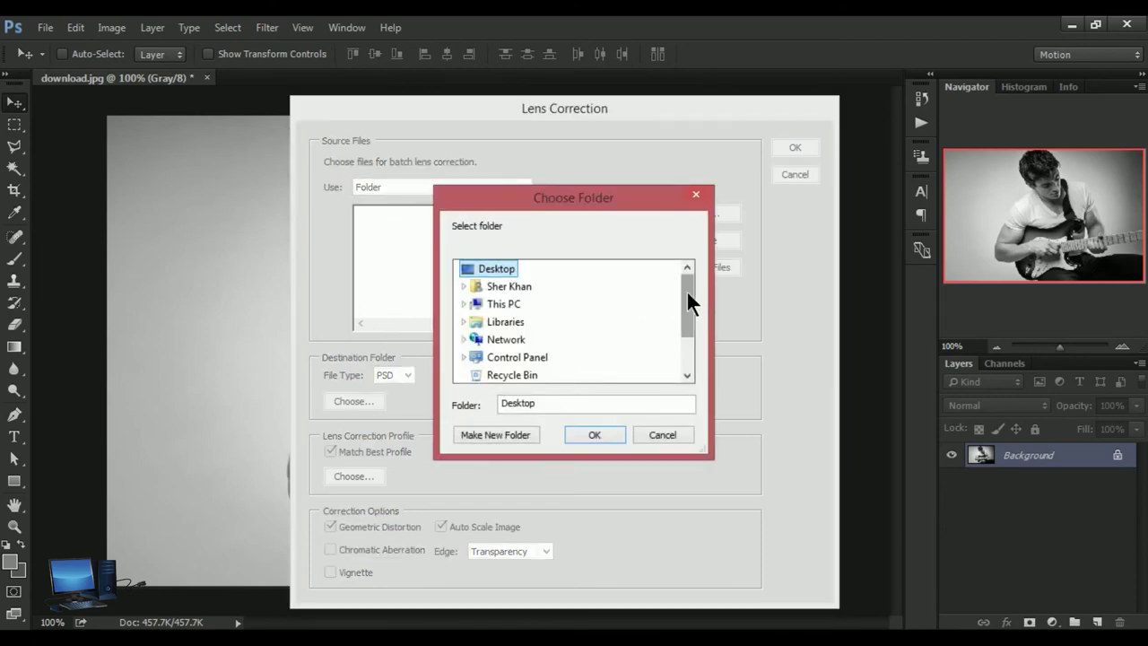
{"action": "left_click_drag", "start_coordinate": [688, 294], "coordinate": [683, 361]}
{"action": "left_click", "coordinate": [521, 360]}
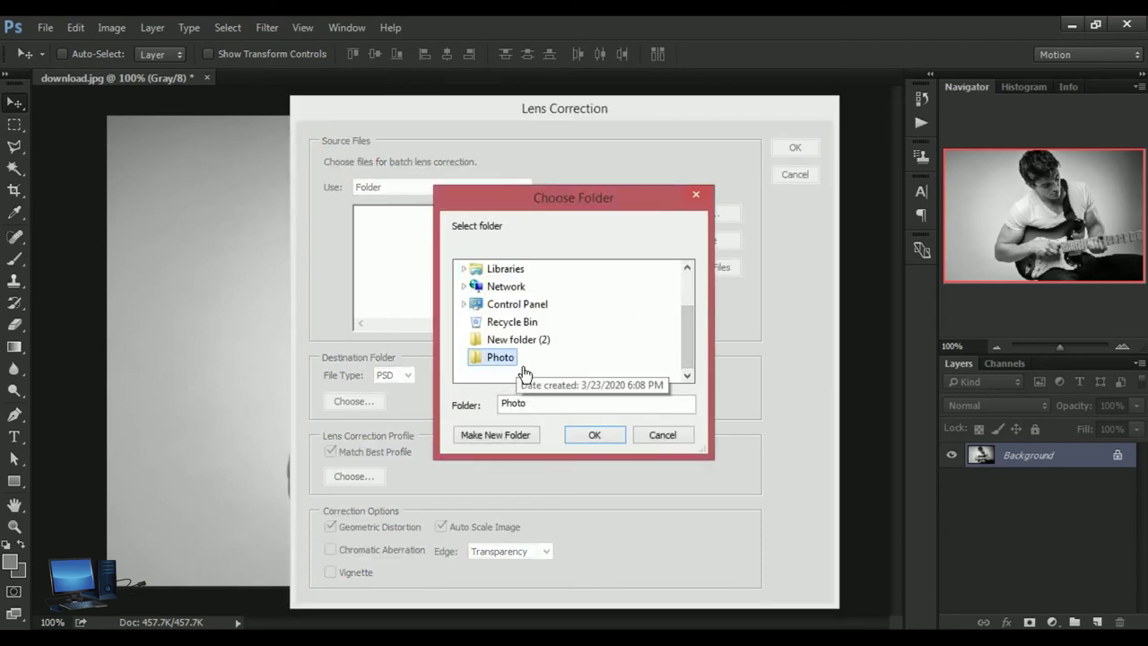
{"action": "left_click", "coordinate": [586, 435]}
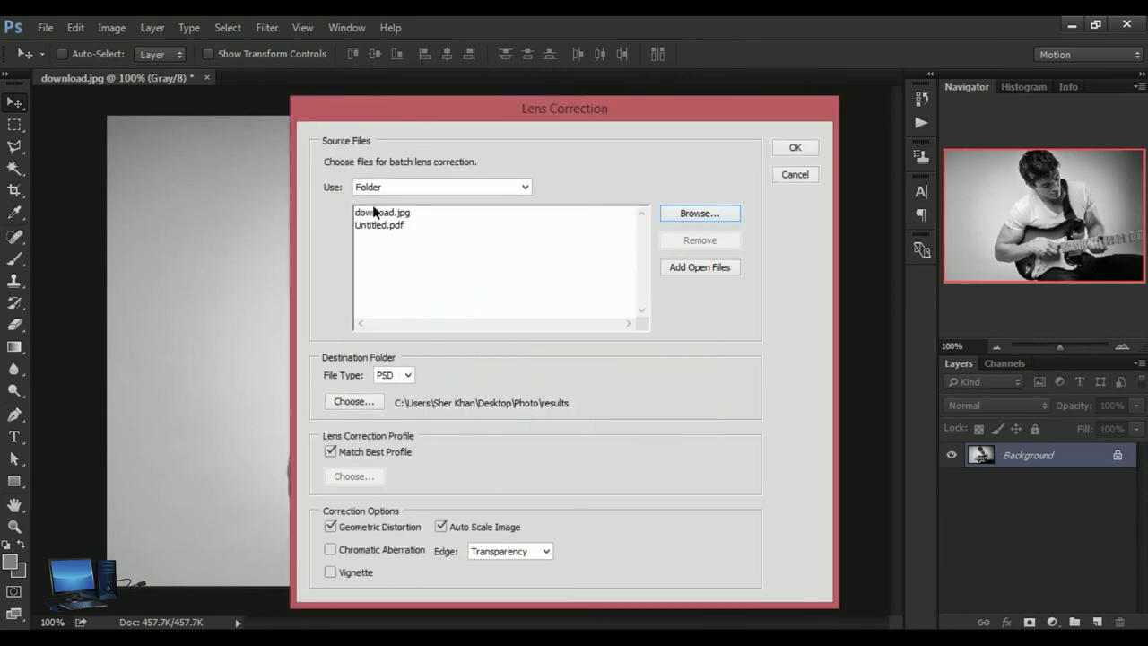
Run batch Lens Correction with Match Best Profile, Auto Scale Image and transparent edges
{"action": "left_click", "coordinate": [375, 215]}
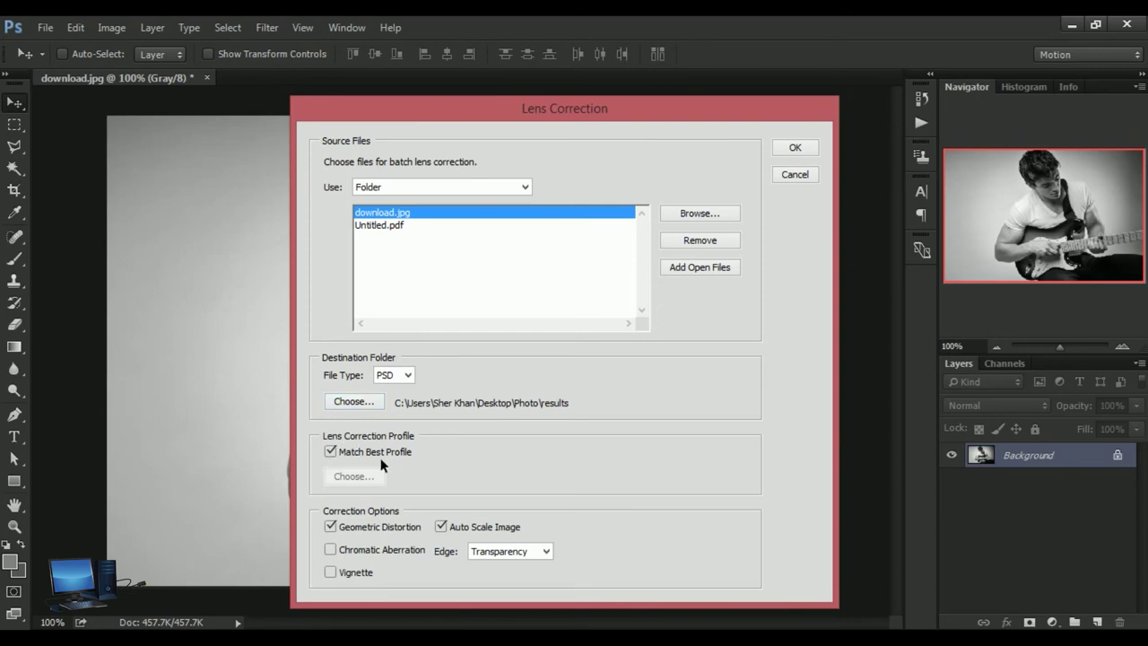
{"action": "left_click", "coordinate": [331, 451]}
{"action": "left_click", "coordinate": [331, 451]}
{"action": "left_click", "coordinate": [441, 527]}
{"action": "left_click", "coordinate": [547, 553]}
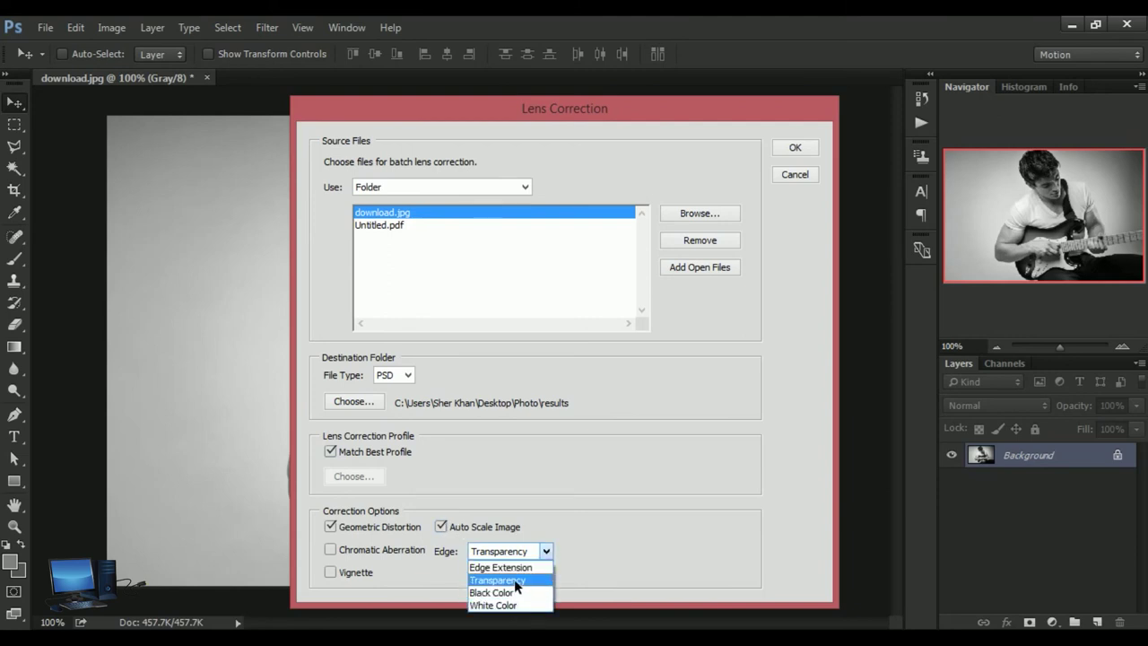
{"action": "left_click", "coordinate": [514, 579]}
{"action": "left_click", "coordinate": [795, 149]}
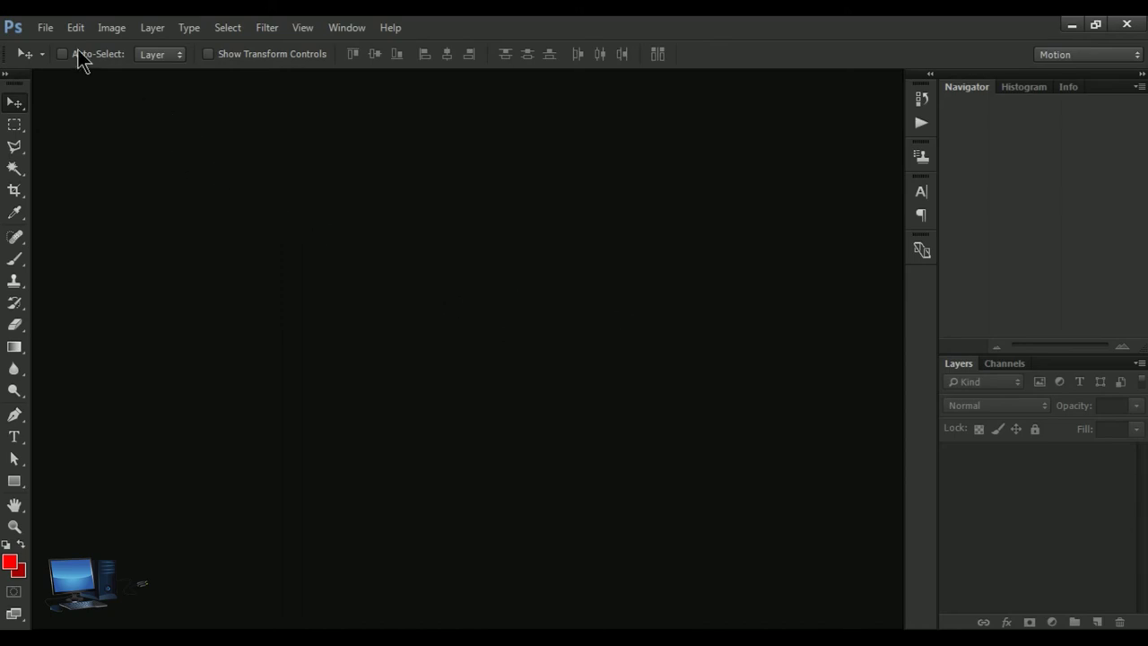
{"action": "left_click", "coordinate": [45, 28]}
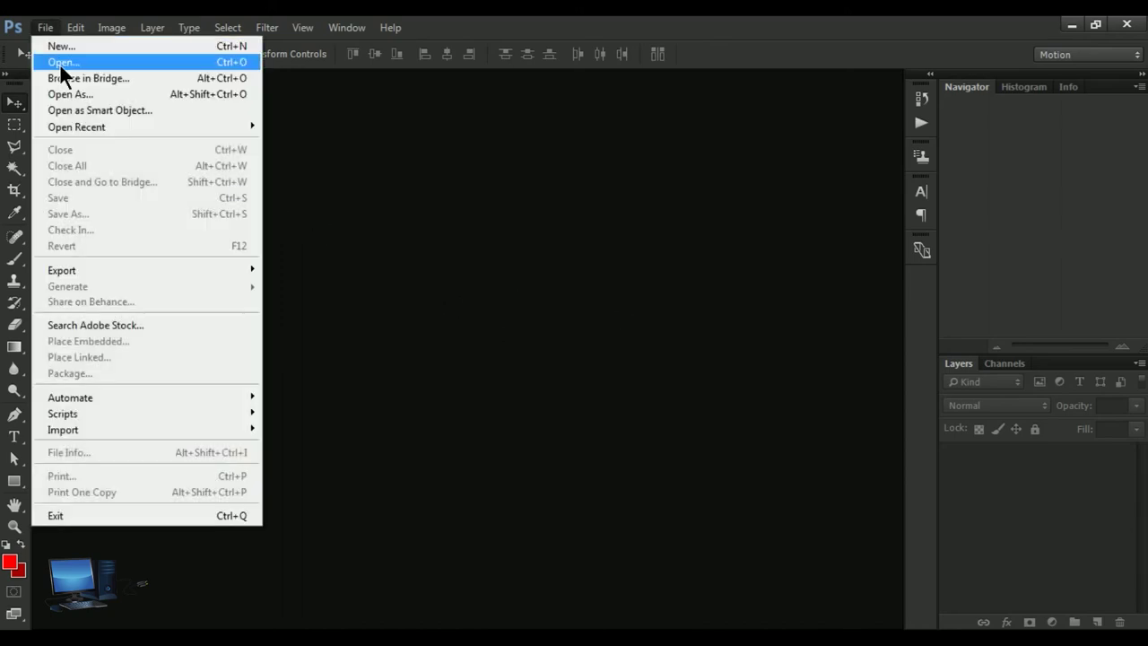
Open download.jpg from the Photo folder as a new document
{"action": "left_click", "coordinate": [59, 62]}
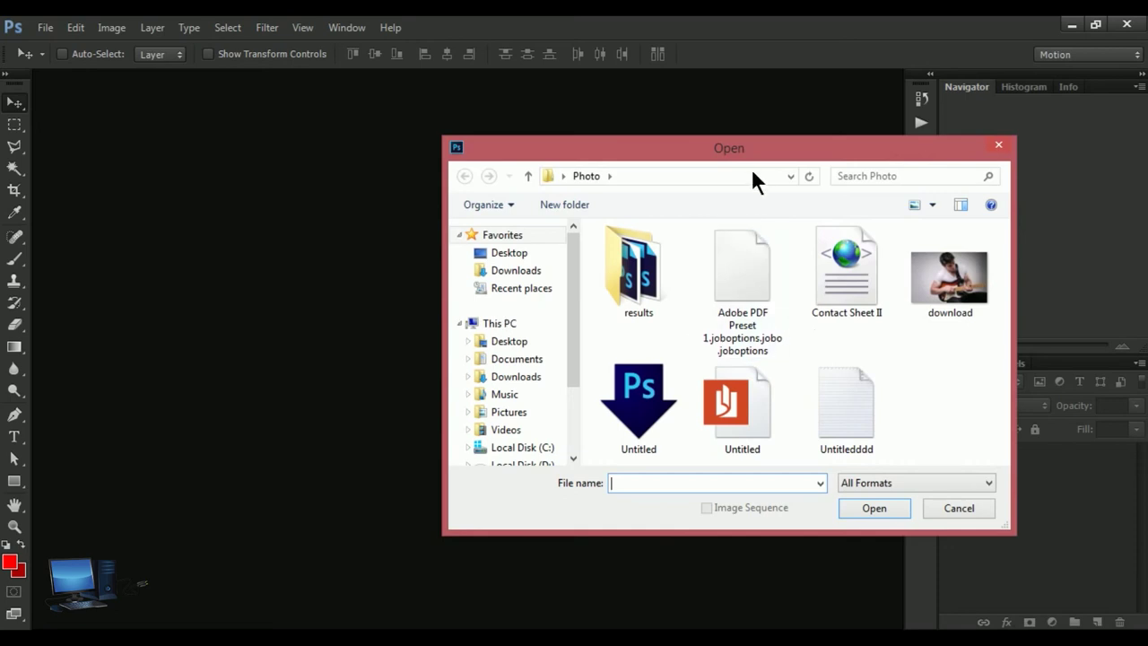
{"action": "left_click_drag", "start_coordinate": [764, 150], "coordinate": [533, 121]}
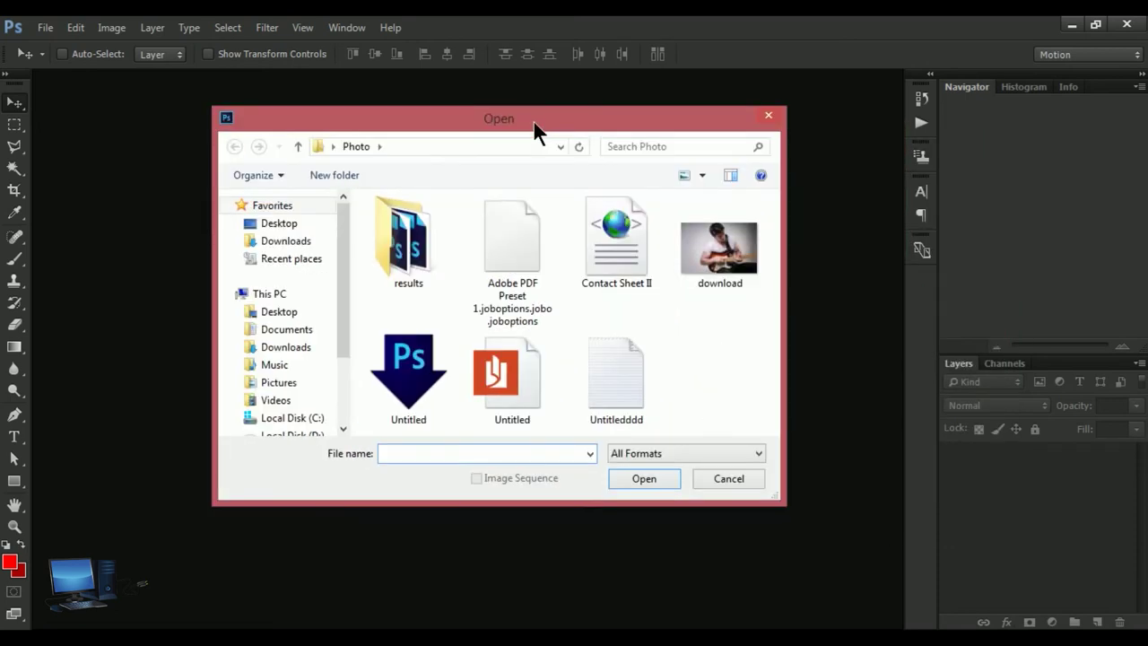
{"action": "left_click", "coordinate": [734, 262]}
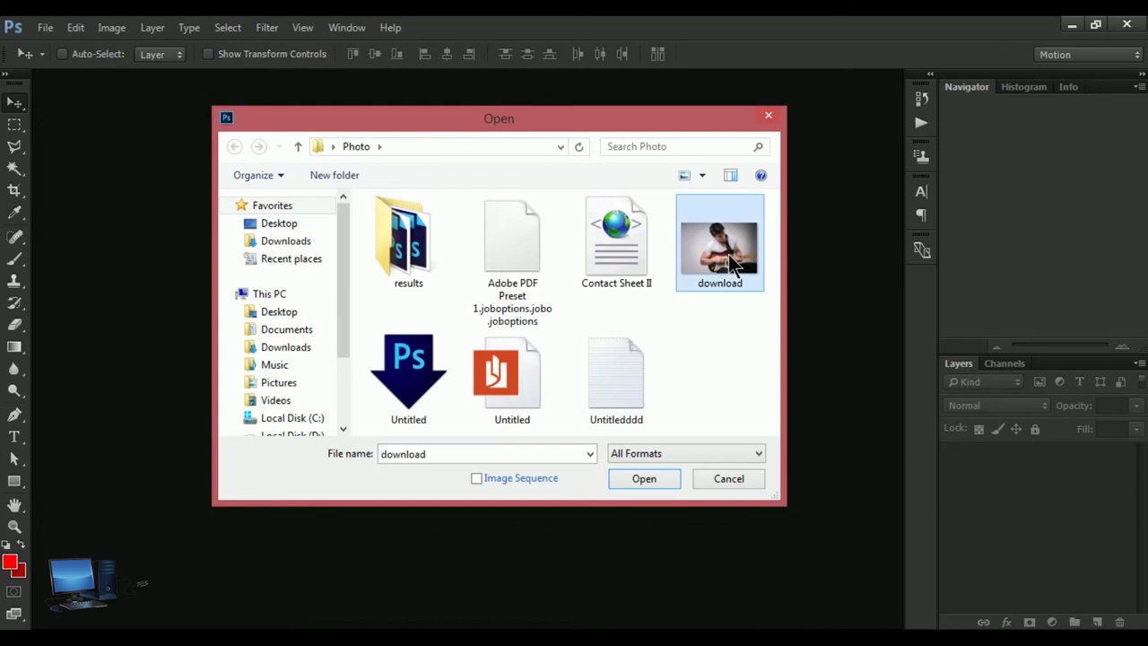
{"action": "left_click", "coordinate": [650, 475]}
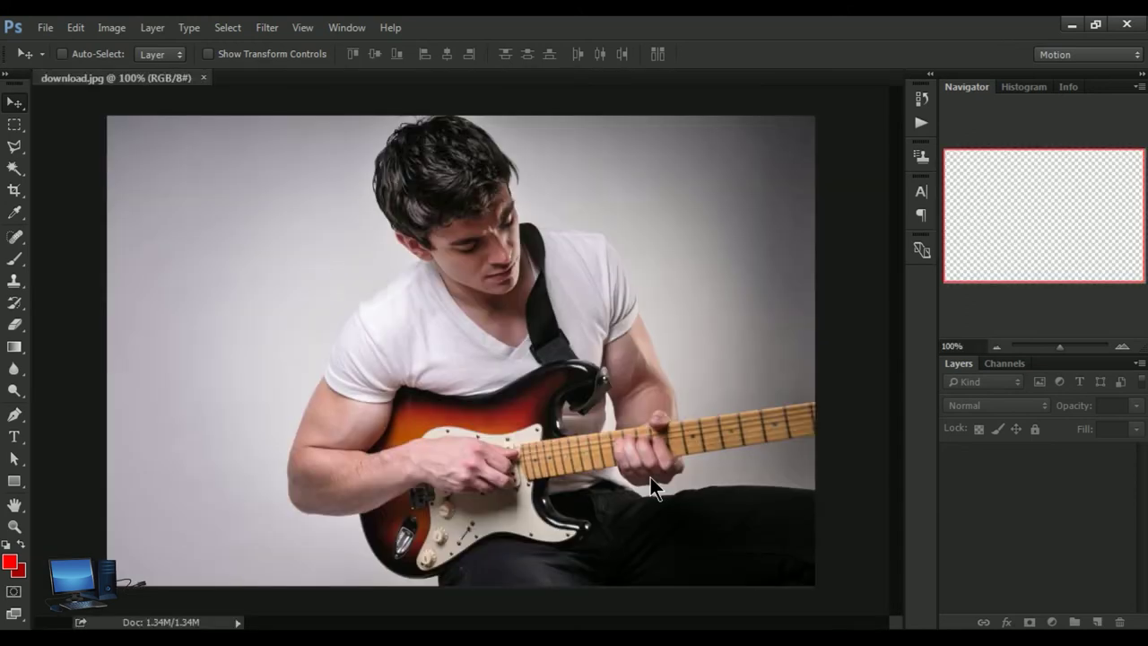
{"action": "left_click", "coordinate": [44, 28]}
{"action": "mouse_move", "coordinate": [70, 397]}
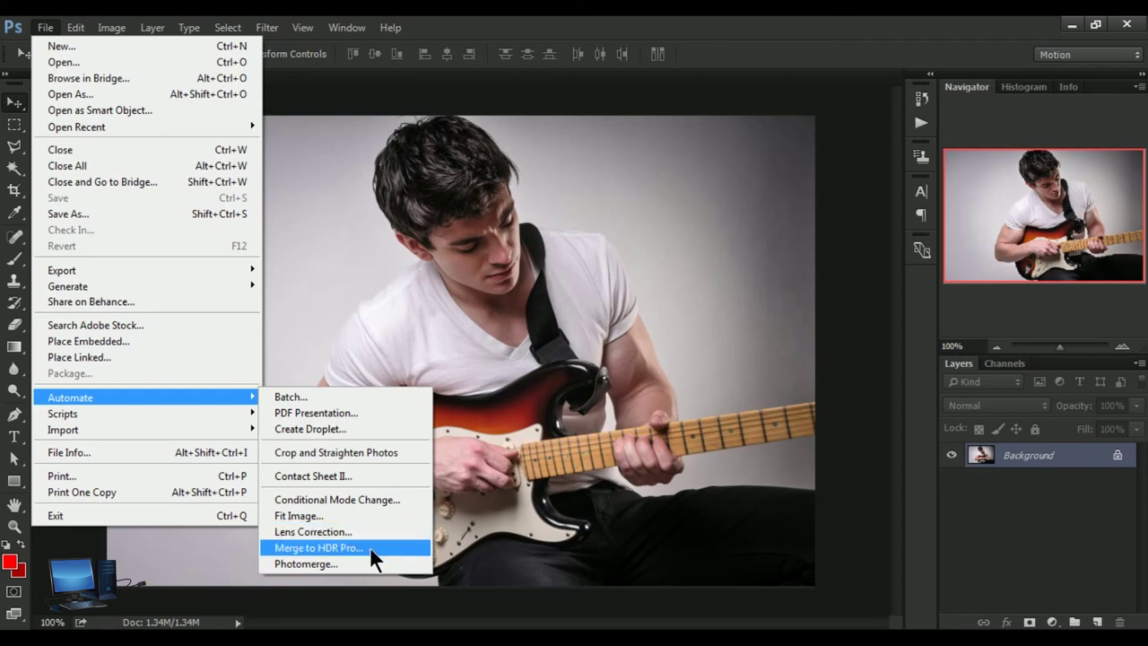
{"action": "left_click", "coordinate": [370, 546]}
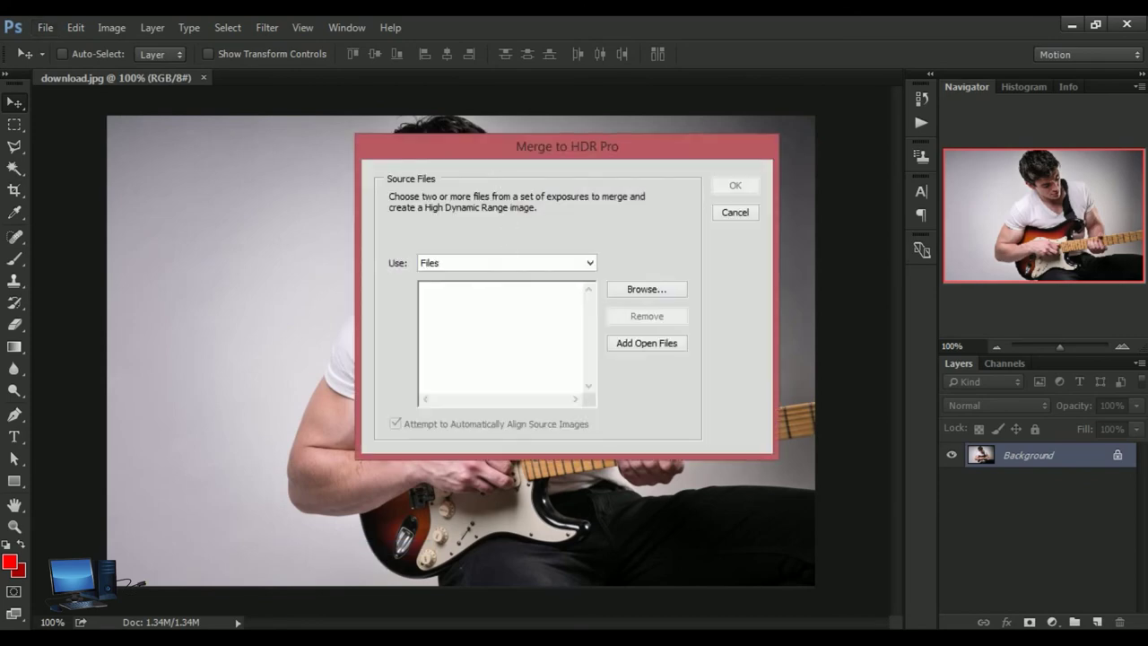
{"action": "left_click_drag", "start_coordinate": [485, 150], "coordinate": [413, 154]}
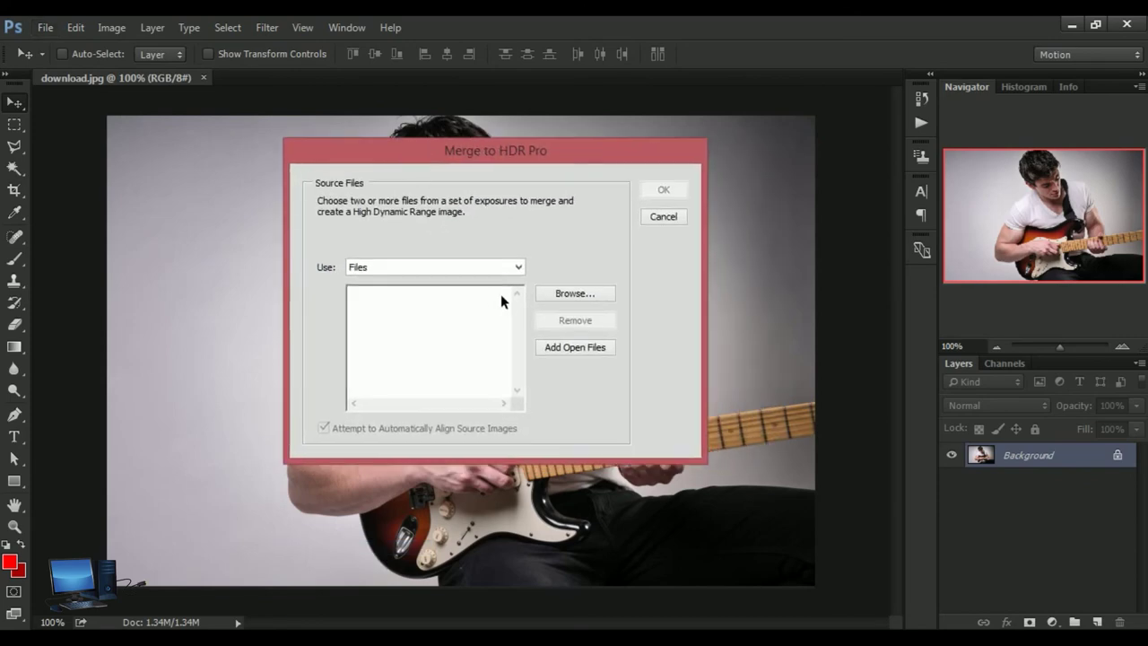
{"action": "left_click", "coordinate": [519, 266]}
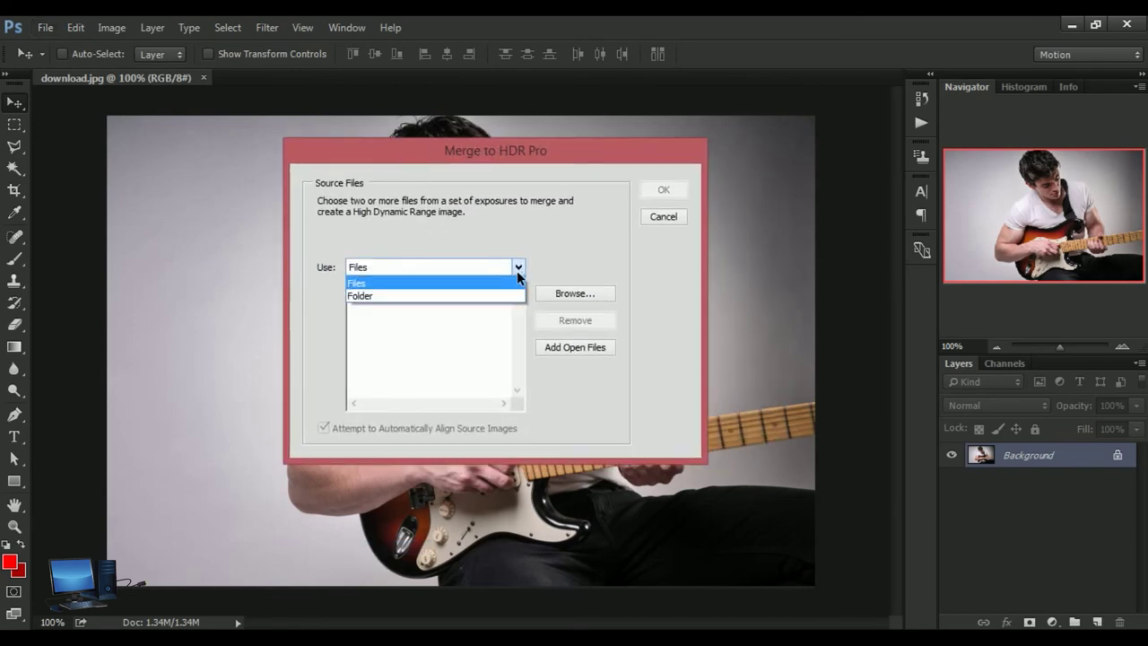
{"action": "left_click", "coordinate": [403, 297]}
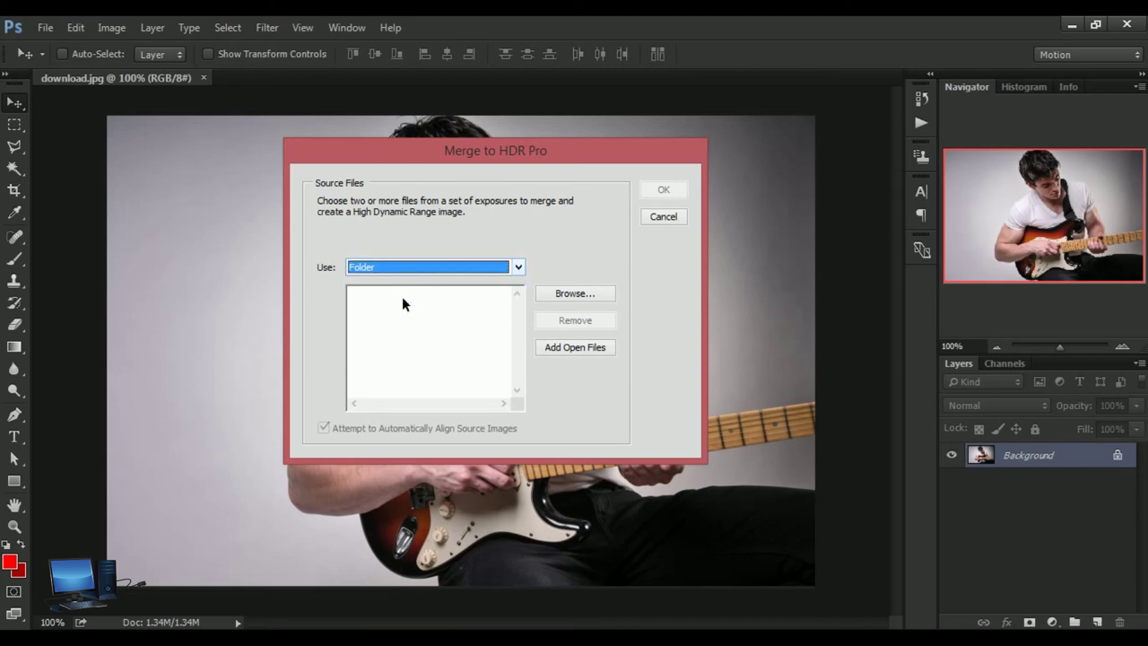
{"action": "left_click", "coordinate": [578, 296]}
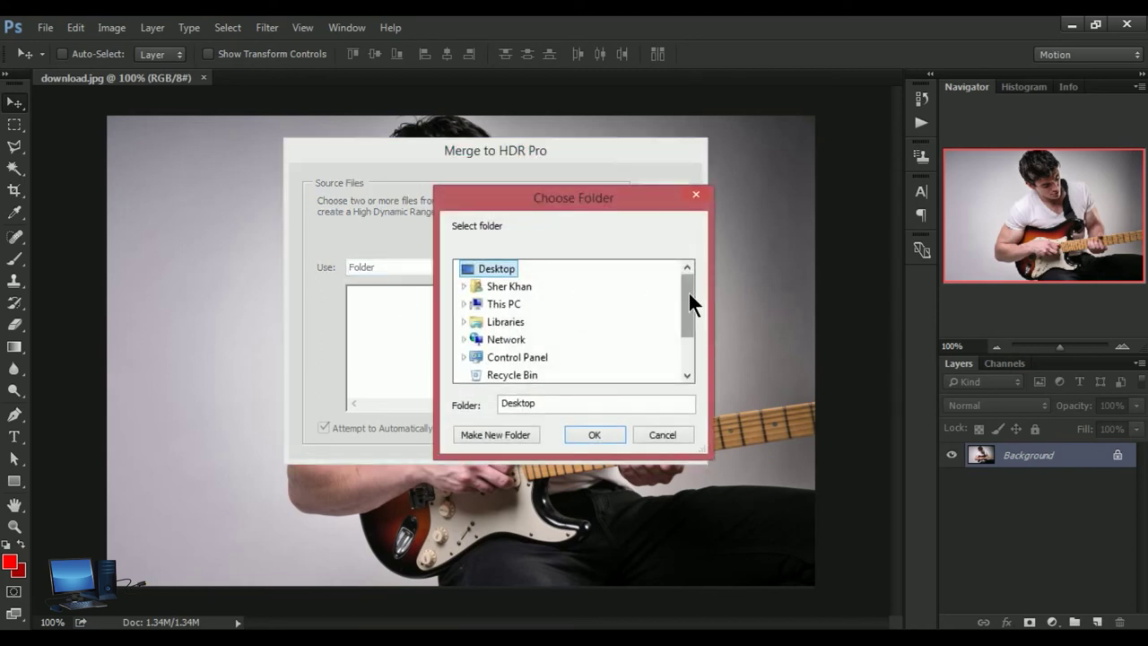
{"action": "left_click_drag", "start_coordinate": [688, 290], "coordinate": [692, 341]}
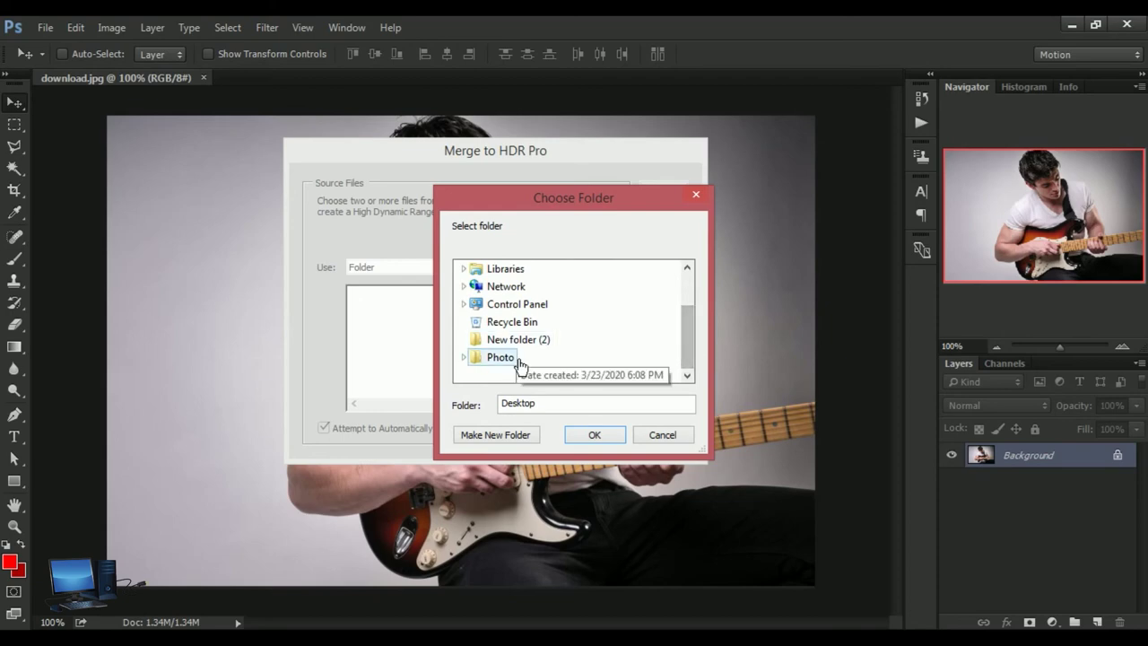
{"action": "left_click", "coordinate": [502, 358]}
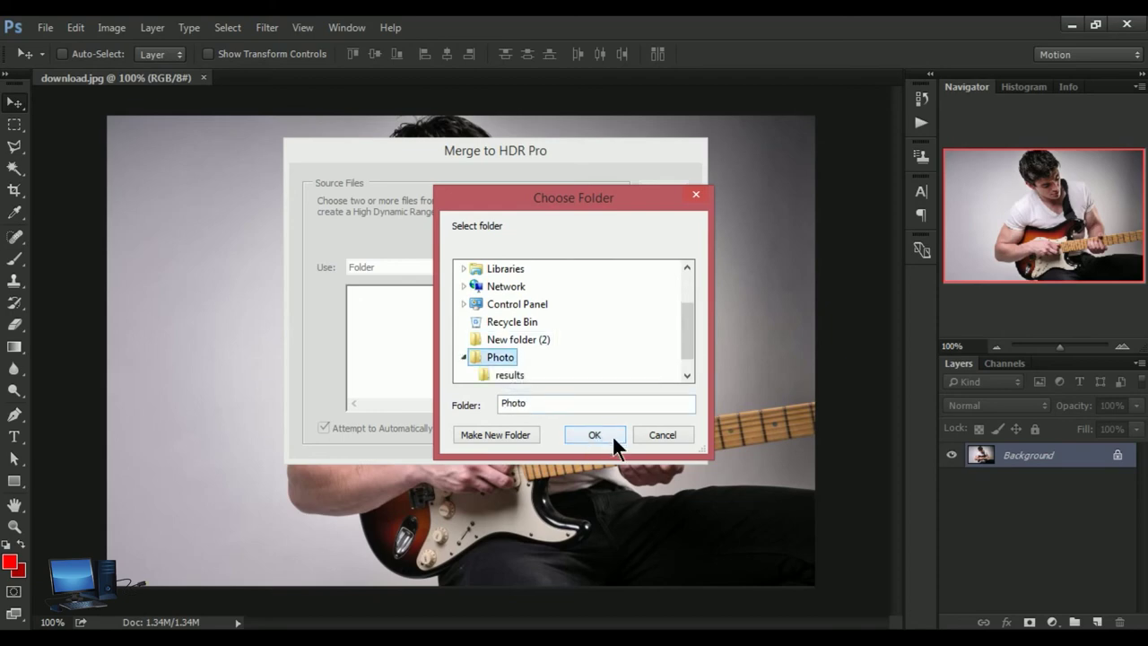
{"action": "left_click", "coordinate": [594, 434]}
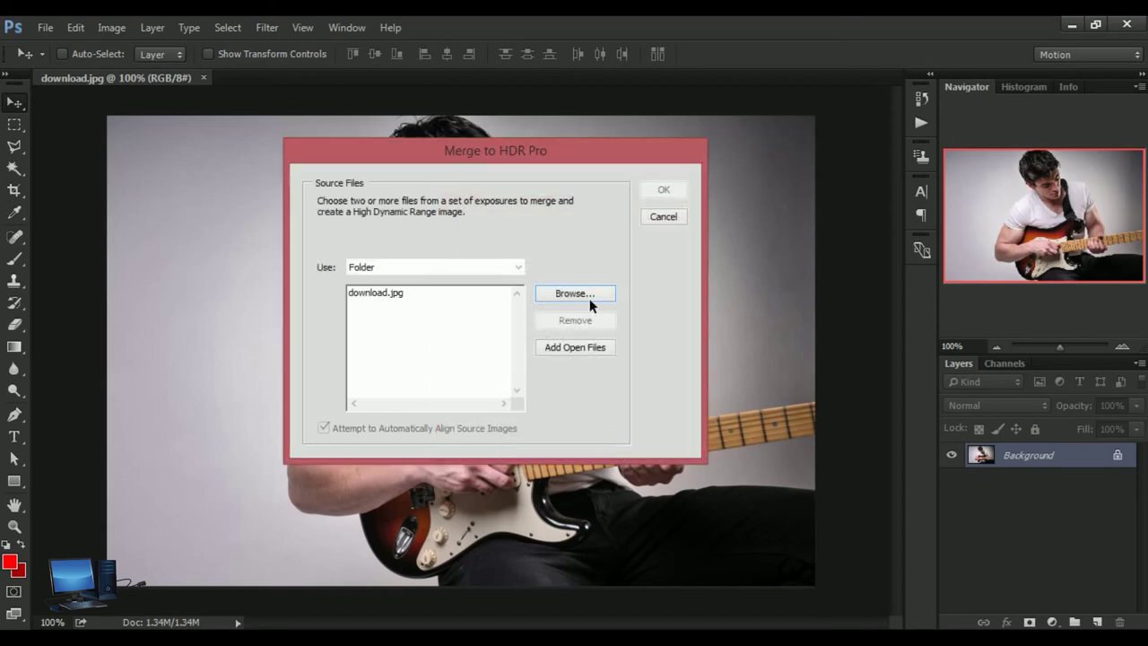
{"action": "left_click", "coordinate": [381, 296]}
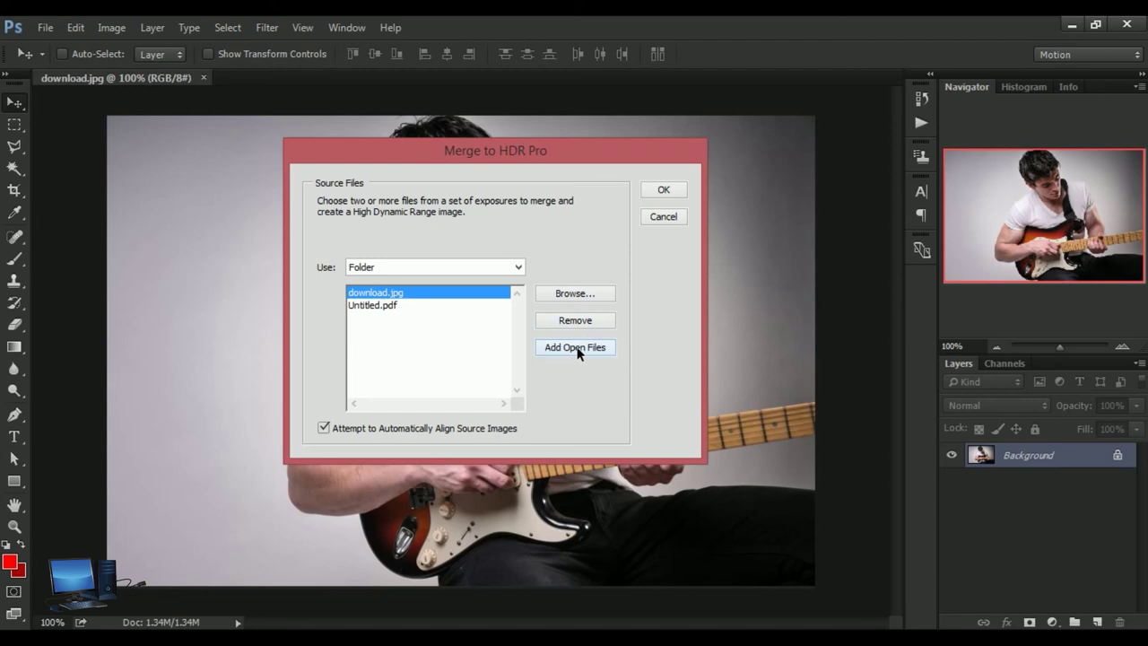
{"action": "left_click", "coordinate": [664, 190]}
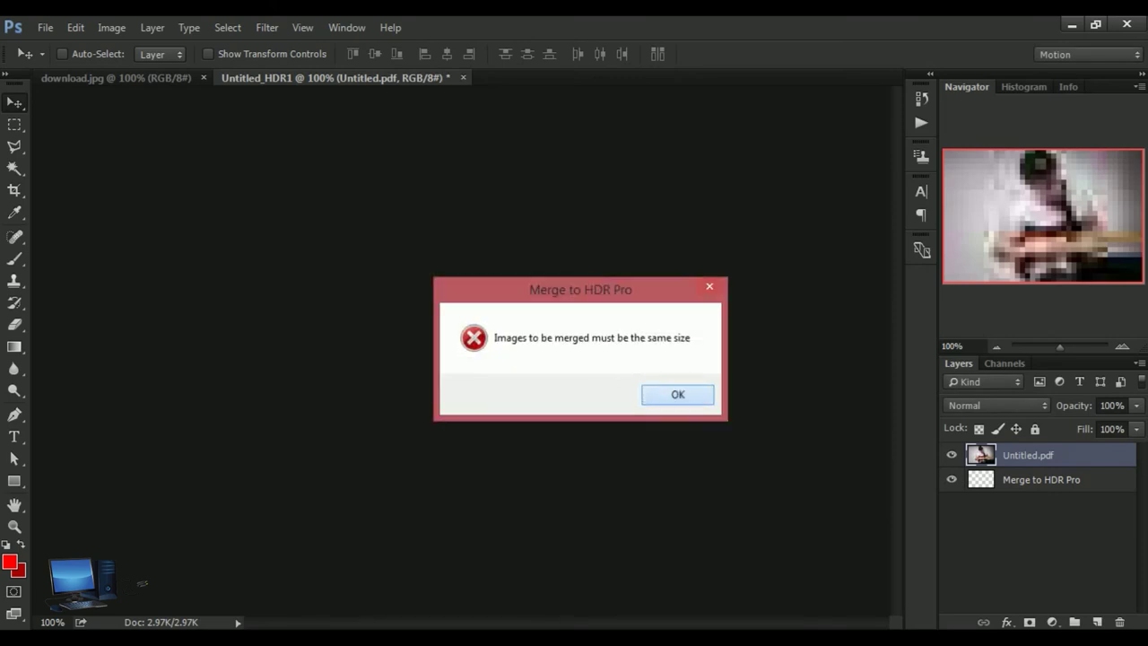
{"action": "left_click", "coordinate": [678, 395]}
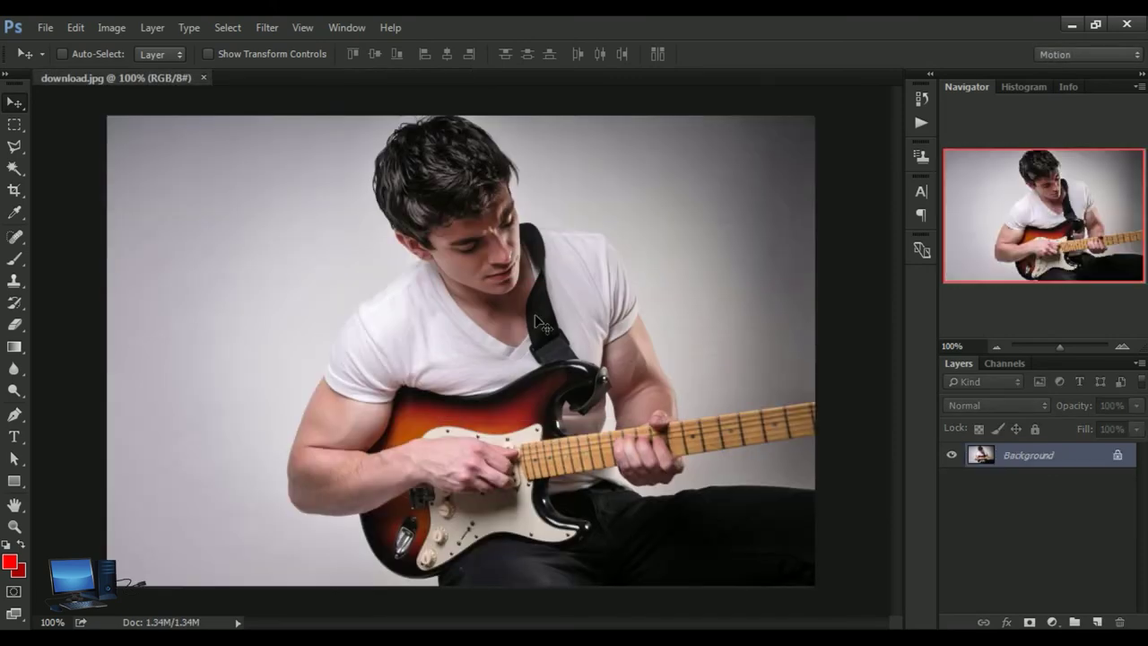
{"action": "left_click", "coordinate": [44, 28]}
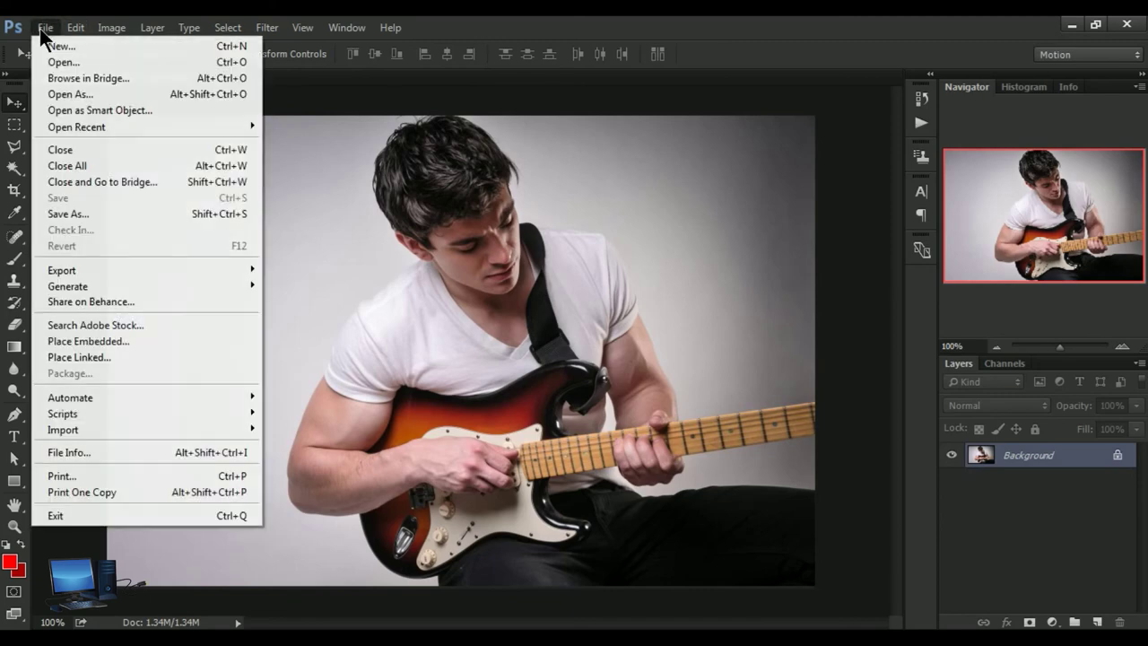
{"action": "left_click", "coordinate": [60, 61]}
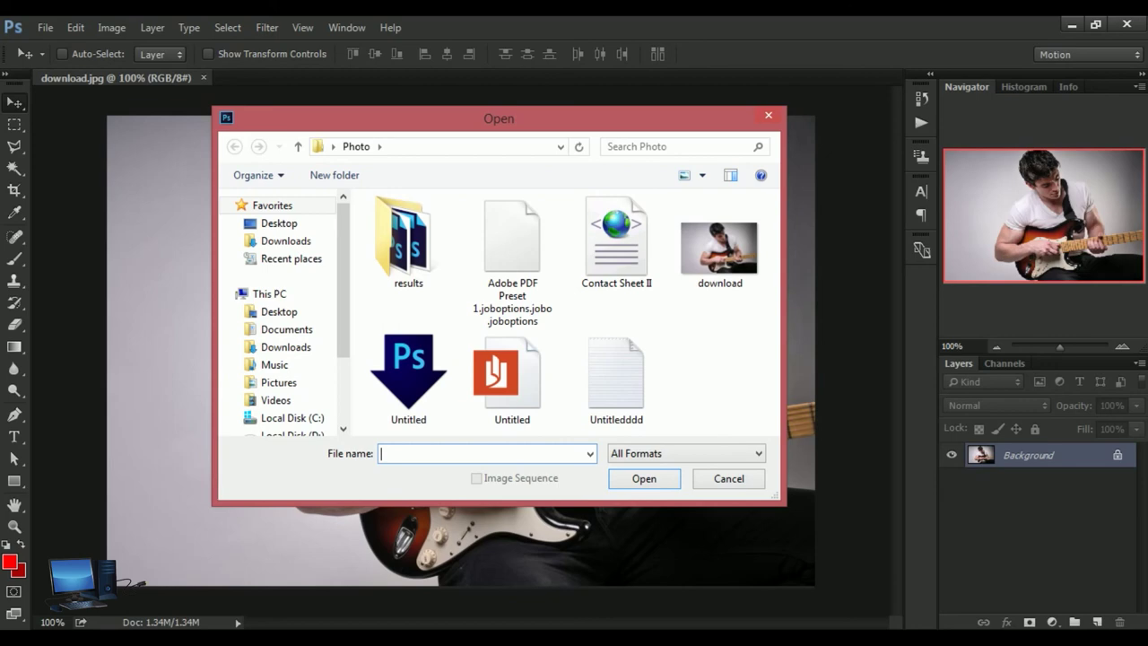
{"action": "left_click_drag", "start_coordinate": [571, 123], "coordinate": [557, 156]}
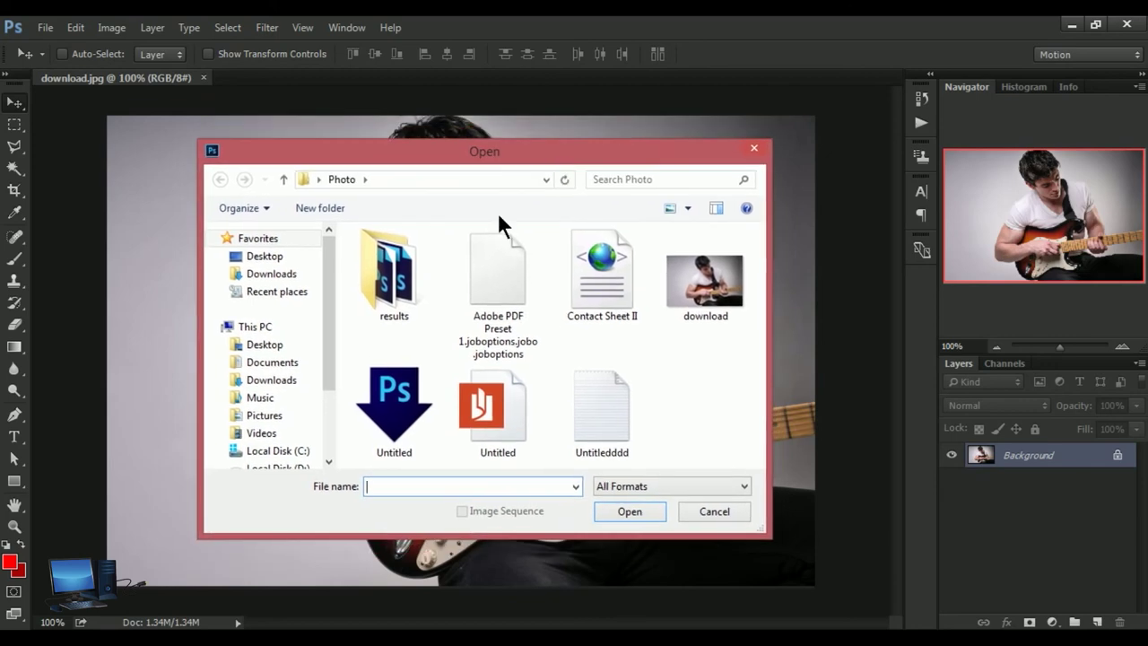
{"action": "double_click", "coordinate": [397, 286]}
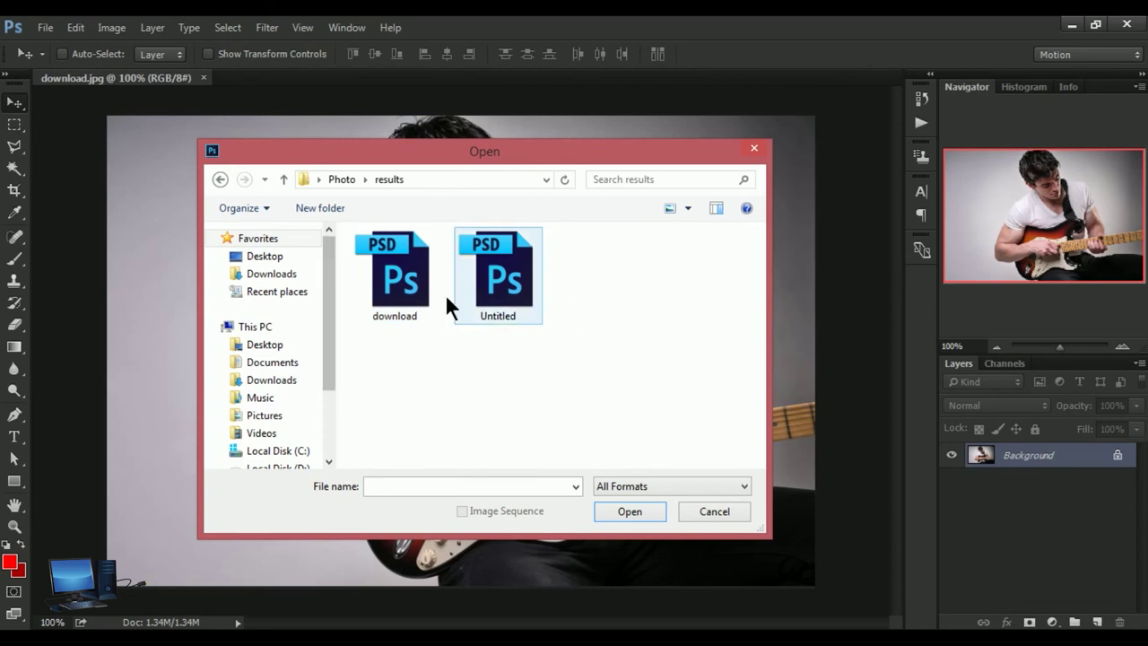
{"action": "left_click", "coordinate": [218, 179]}
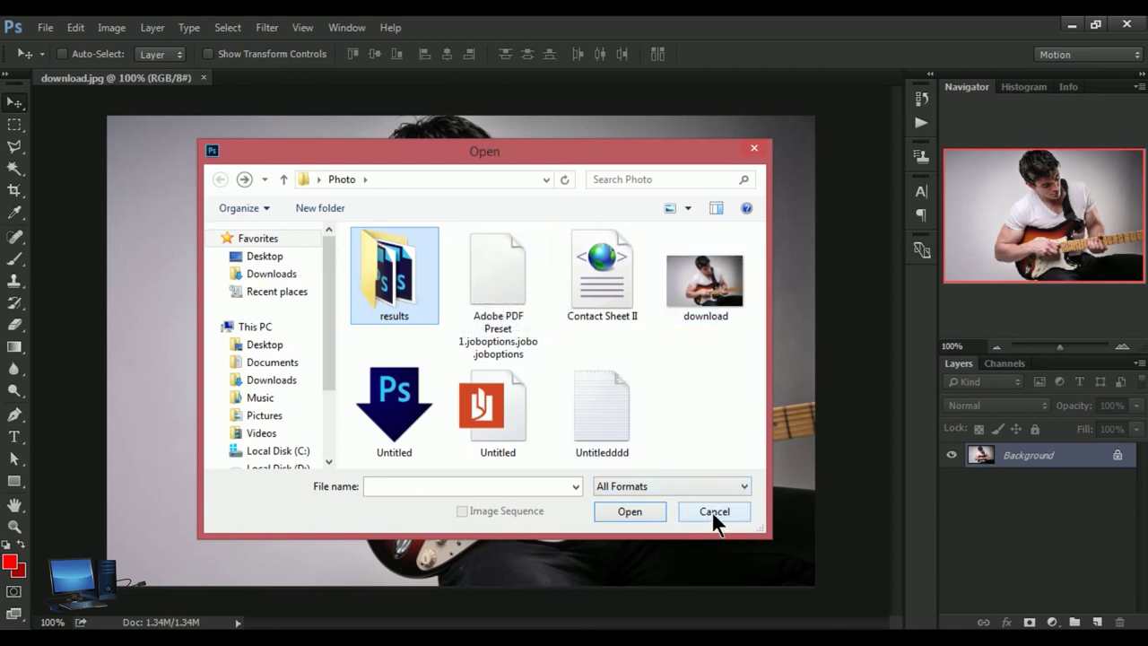
{"action": "left_click", "coordinate": [753, 150]}
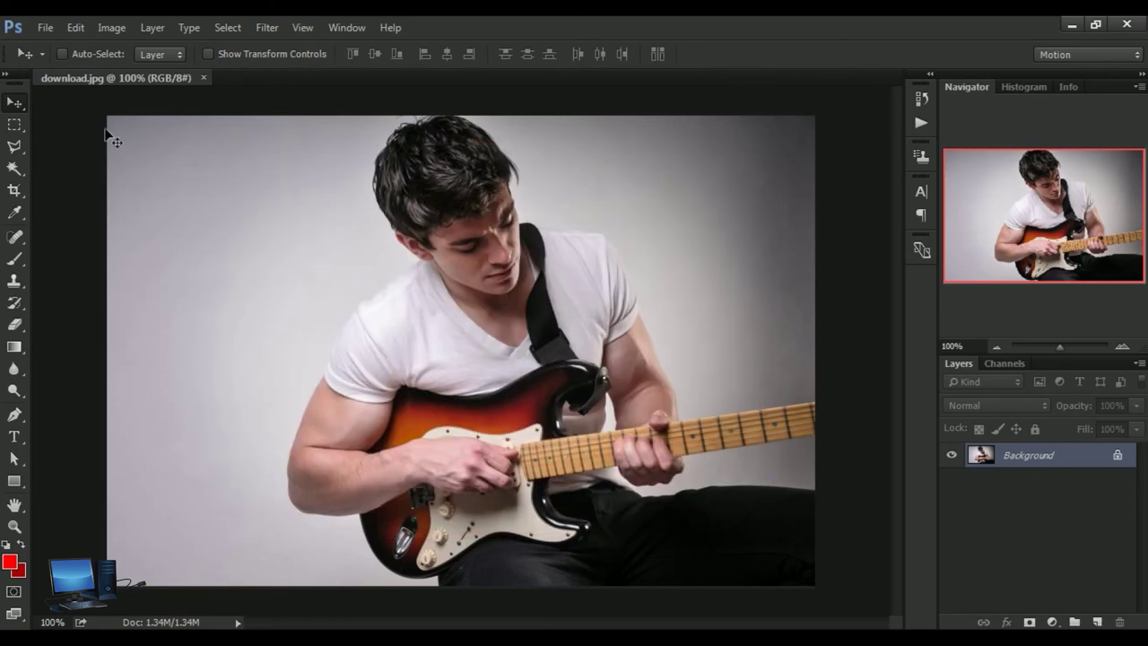
Open Photomerge with the Spherical layout and Folder as the source, ready to browse
{"action": "left_click", "coordinate": [48, 34]}
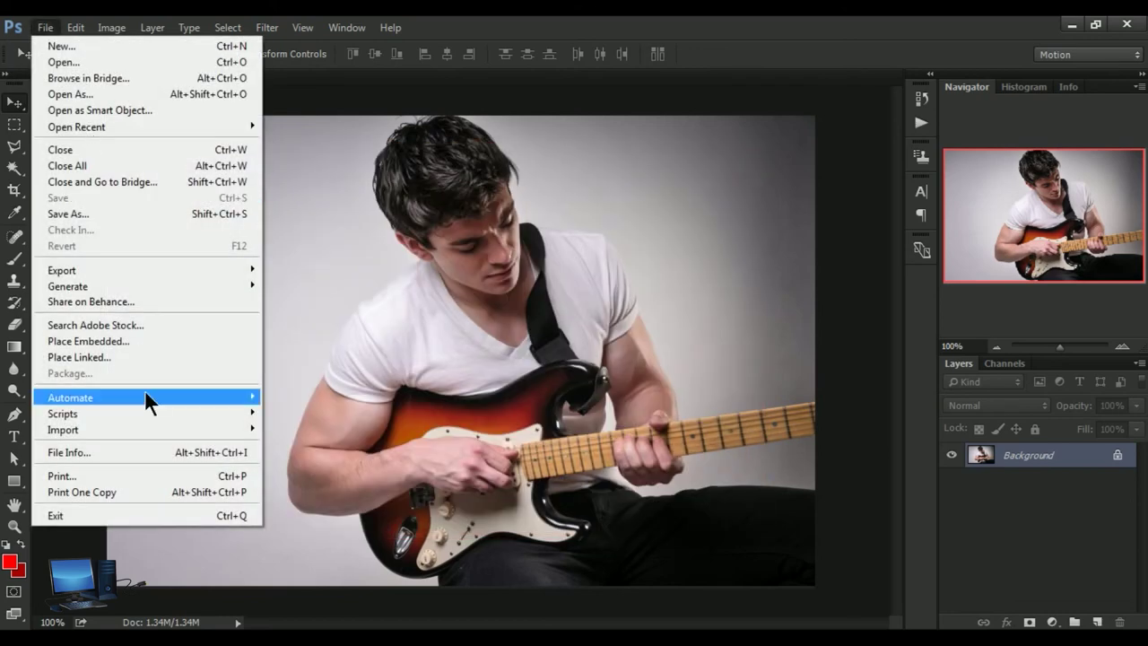
{"action": "mouse_move", "coordinate": [70, 397]}
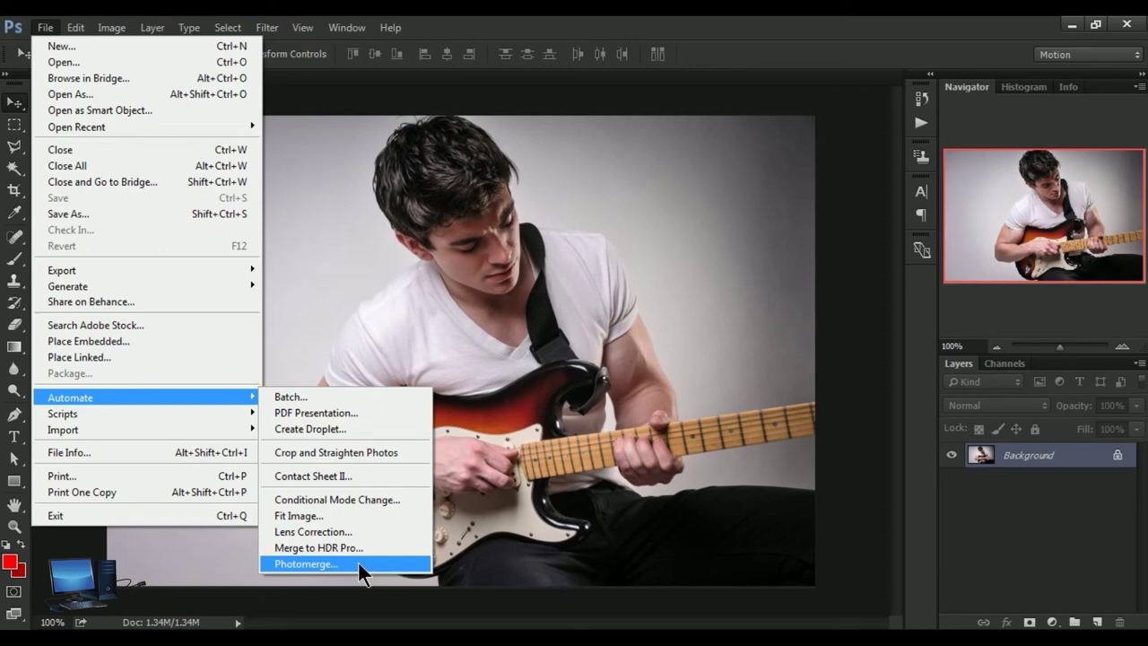
{"action": "left_click", "coordinate": [358, 560]}
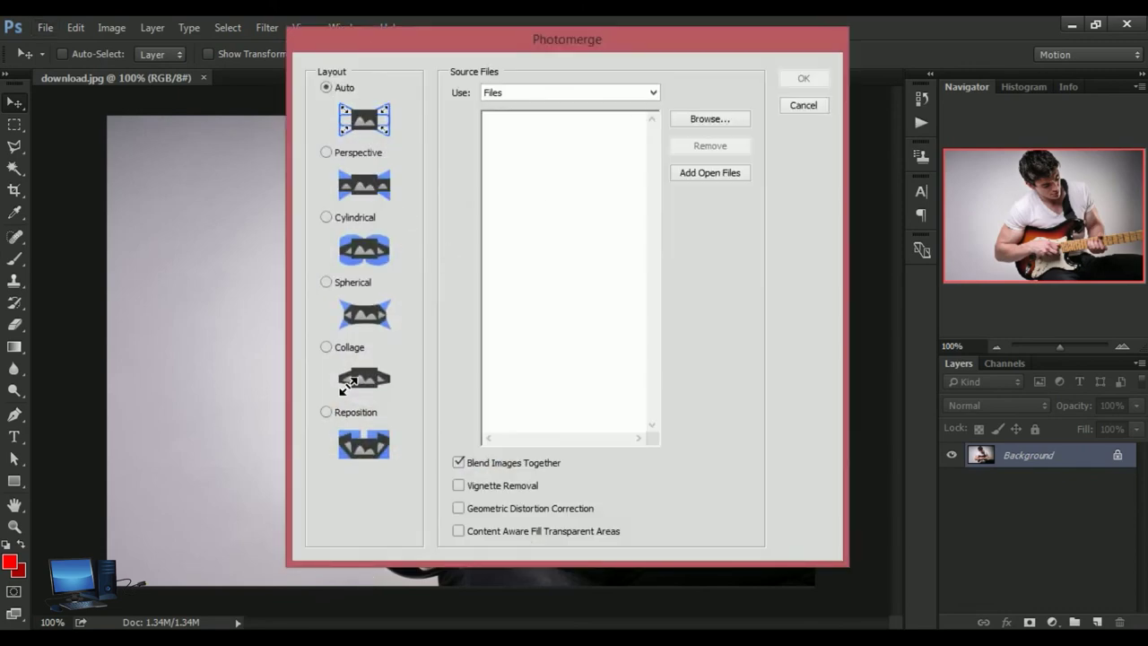
{"action": "left_click_drag", "start_coordinate": [371, 43], "coordinate": [327, 67]}
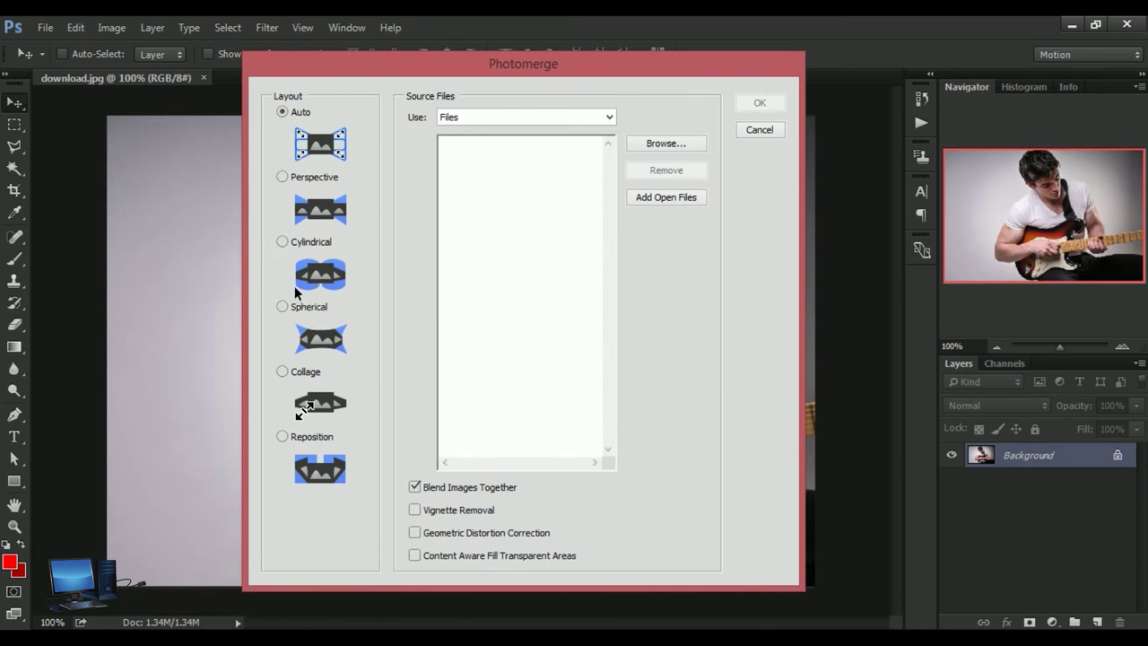
{"action": "left_click", "coordinate": [282, 242]}
{"action": "left_click", "coordinate": [282, 307]}
{"action": "left_click", "coordinate": [610, 118]}
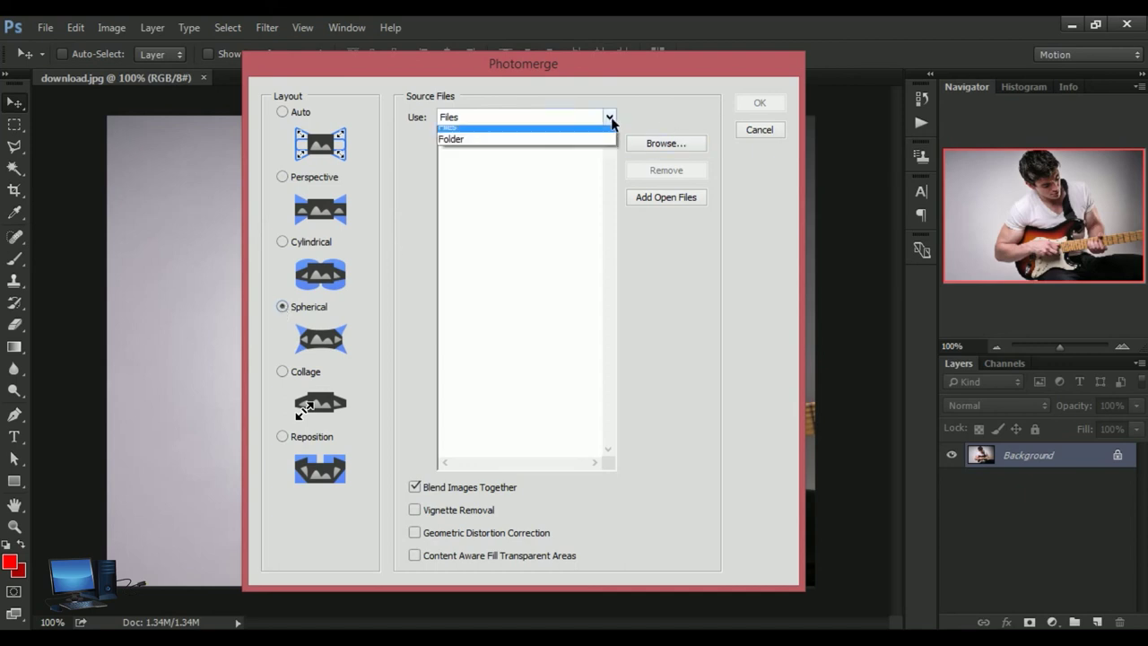
{"action": "left_click", "coordinate": [453, 146]}
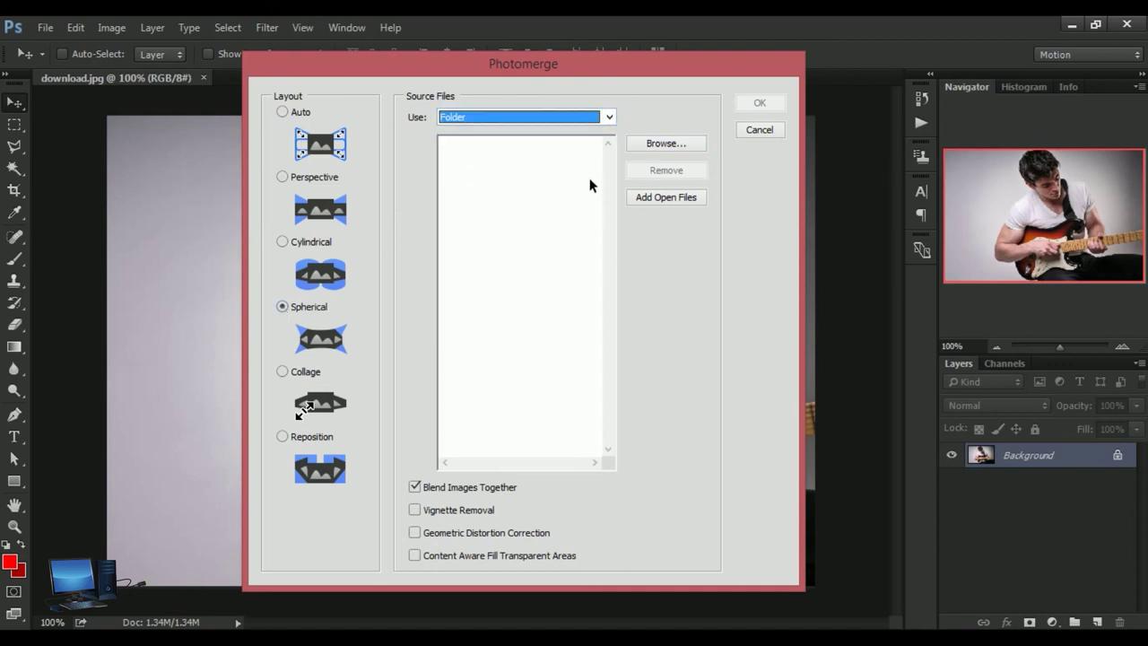
{"action": "left_click", "coordinate": [666, 144]}
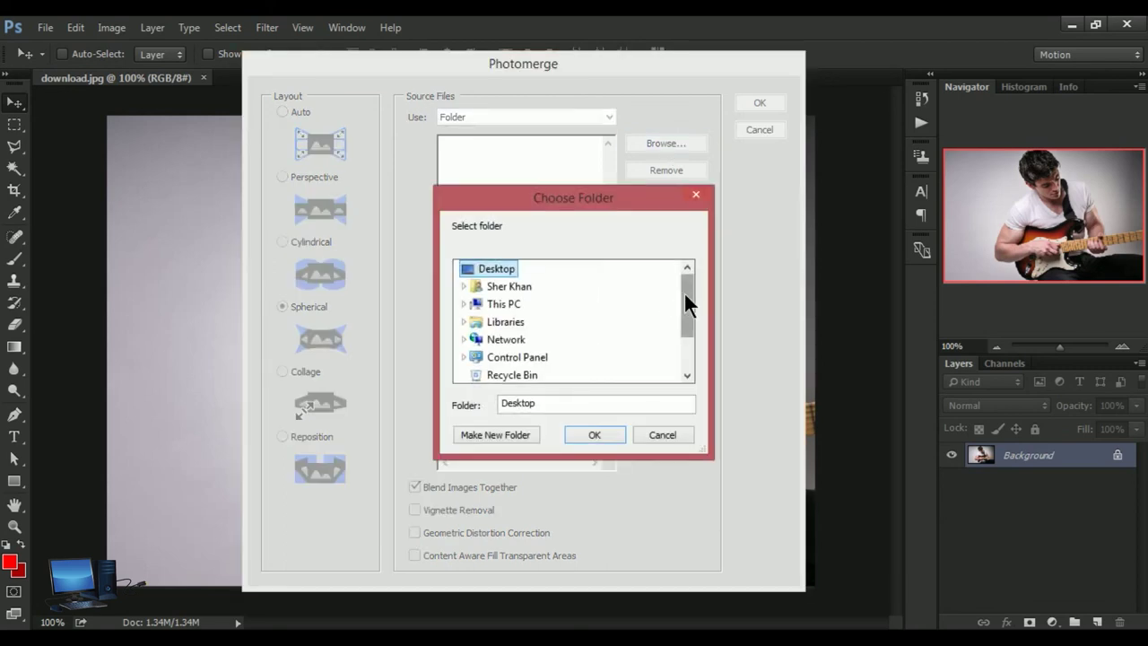
Choose the Photo folder as the Photomerge source
{"action": "left_click_drag", "start_coordinate": [685, 293], "coordinate": [691, 348]}
{"action": "left_click", "coordinate": [510, 358]}
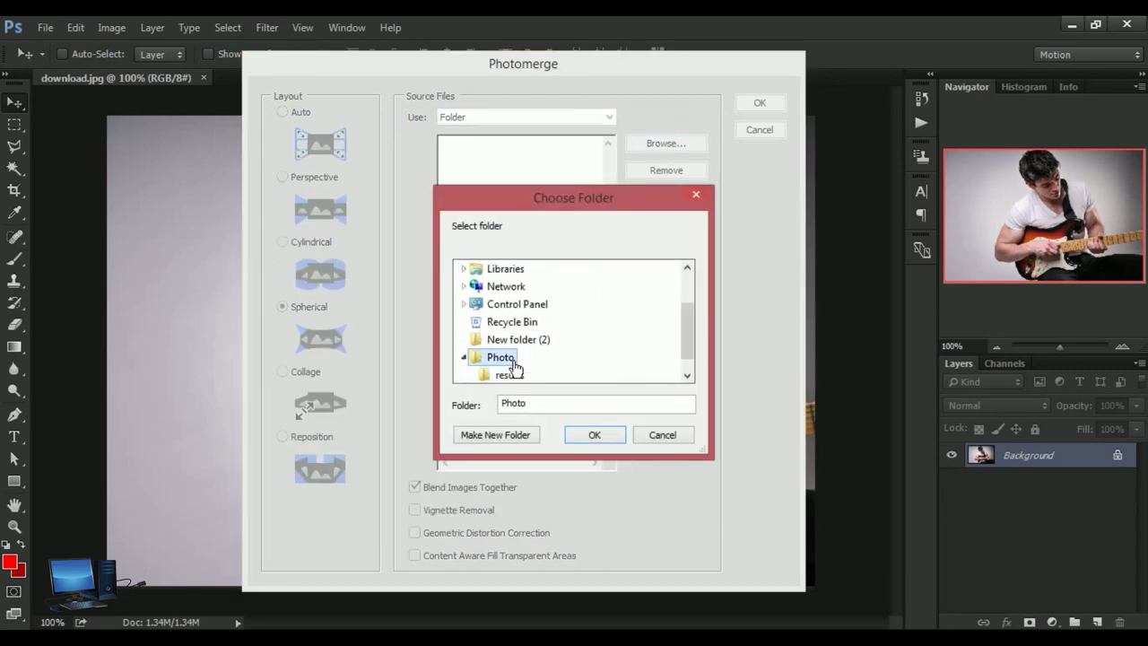
{"action": "left_click", "coordinate": [606, 431]}
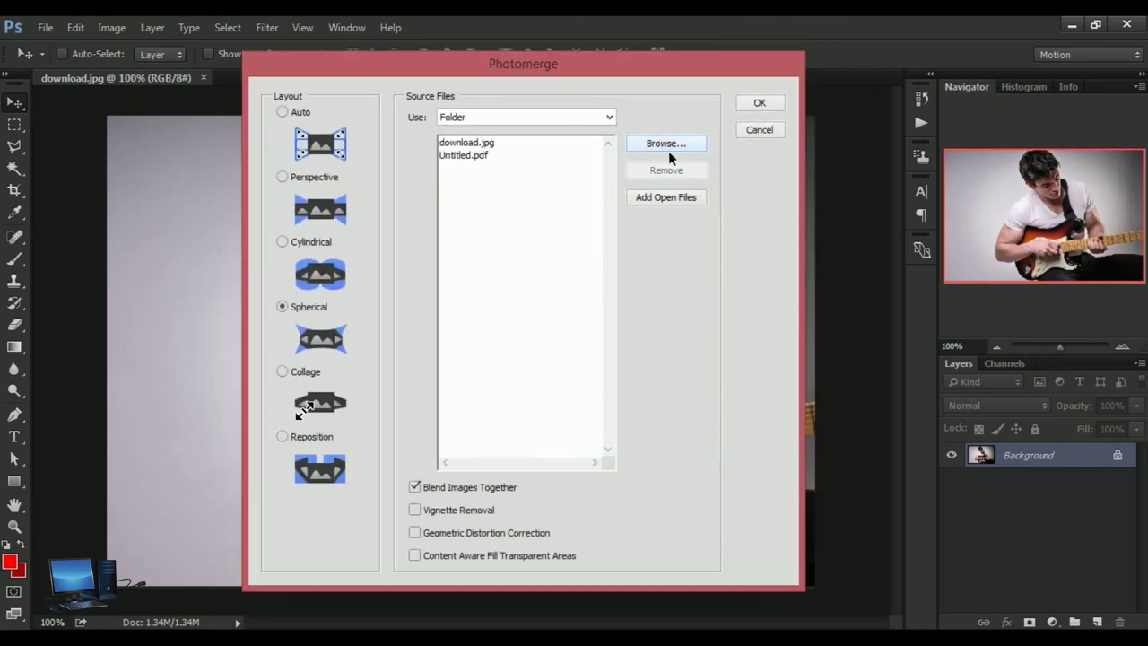
Run the Spherical merge with Blend Images Together left on
{"action": "left_click", "coordinate": [457, 145]}
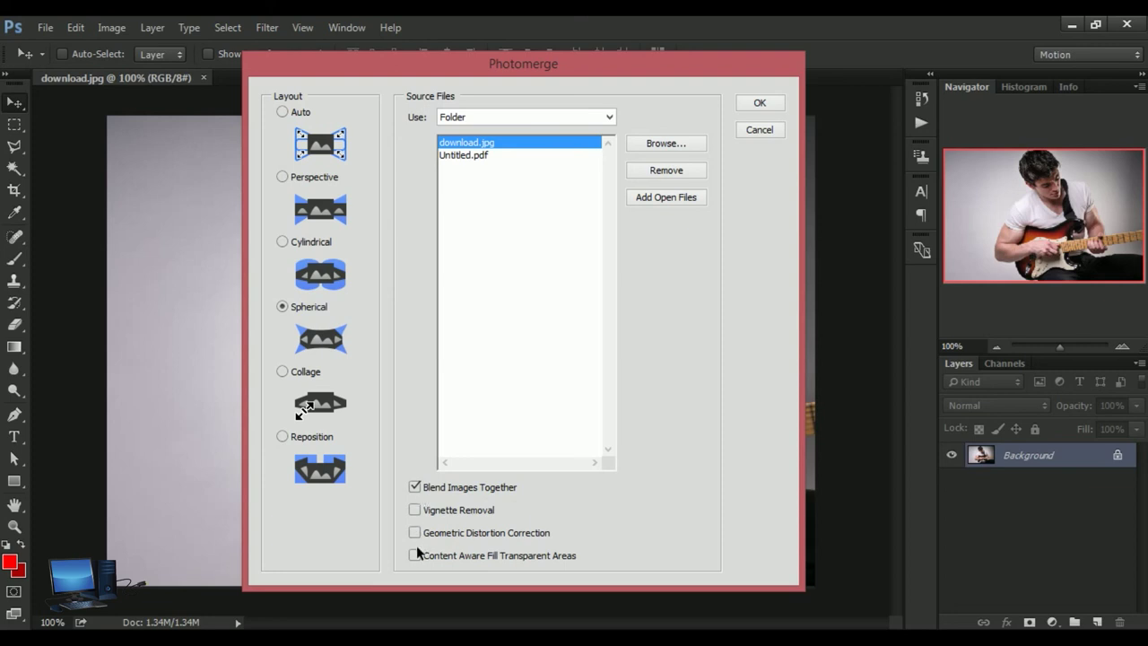
{"action": "left_click", "coordinate": [414, 487]}
{"action": "left_click", "coordinate": [414, 487]}
{"action": "left_click", "coordinate": [759, 104]}
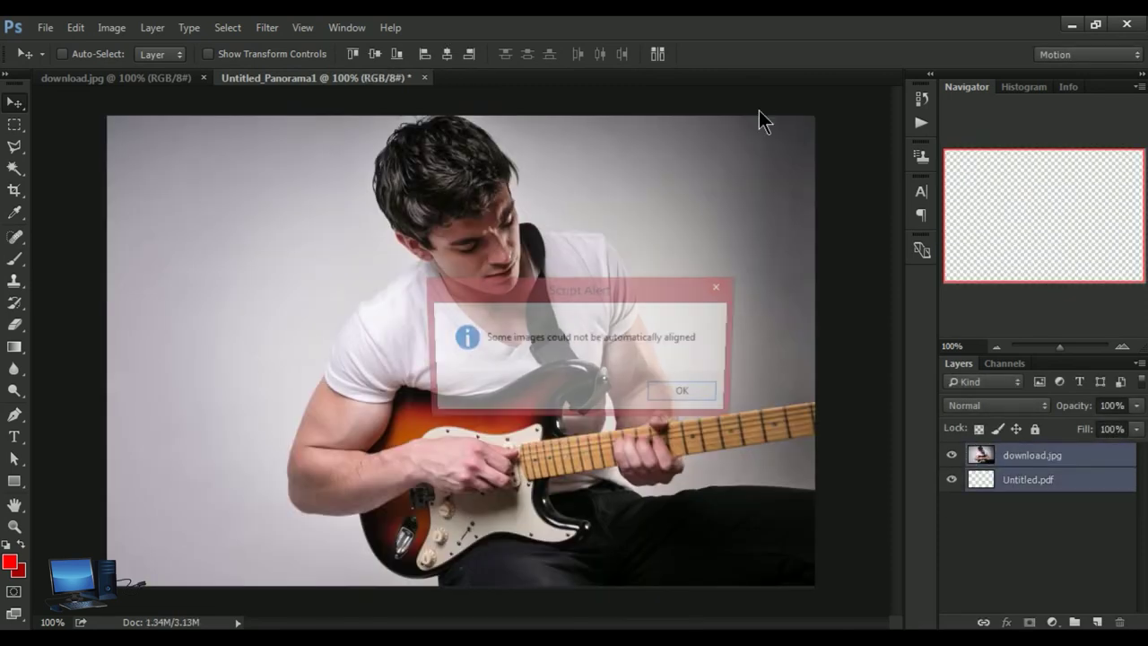
Dismiss the alignment warning and nudge the panorama's layers after comparing with download.jpg
{"action": "left_click", "coordinate": [688, 395]}
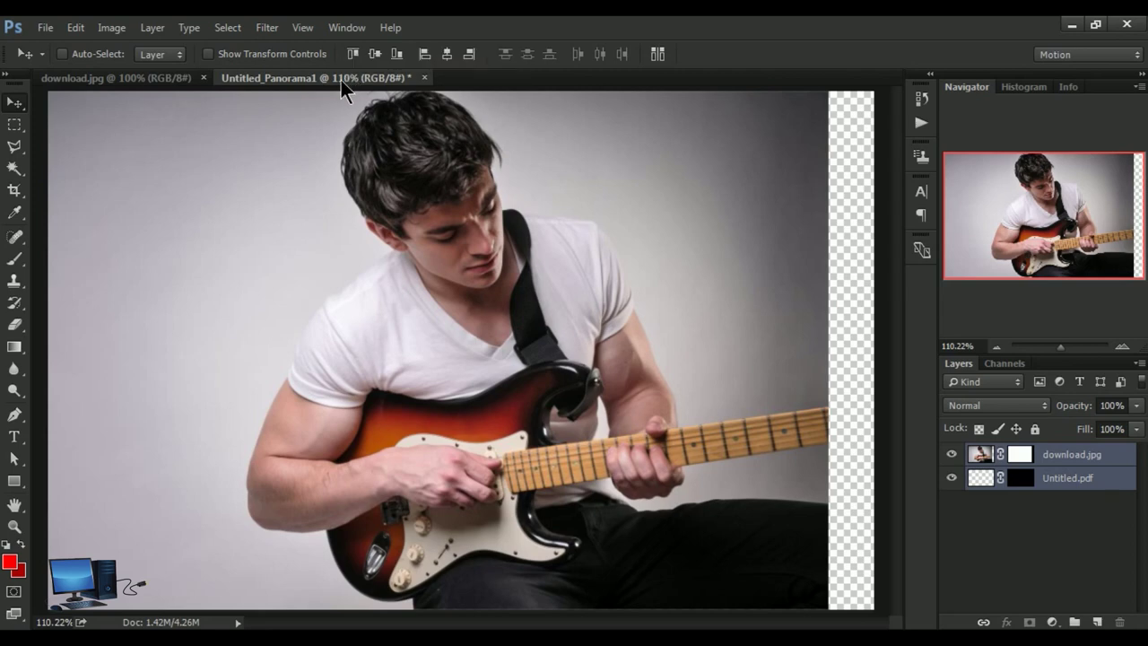
{"action": "left_click", "coordinate": [126, 78]}
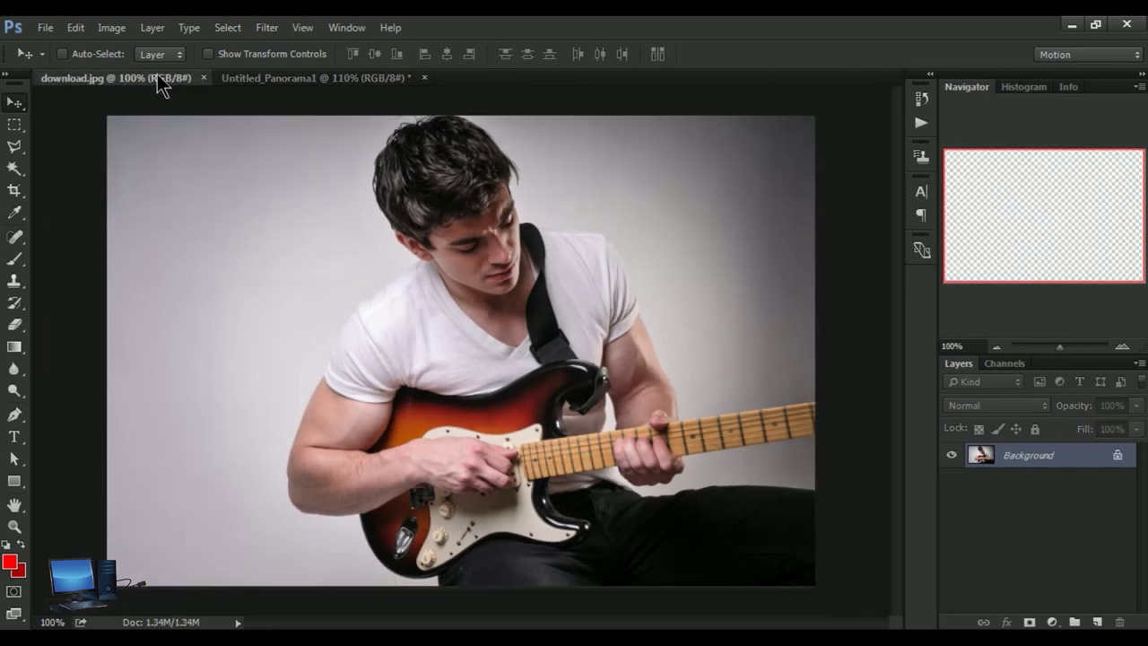
{"action": "left_click", "coordinate": [330, 78]}
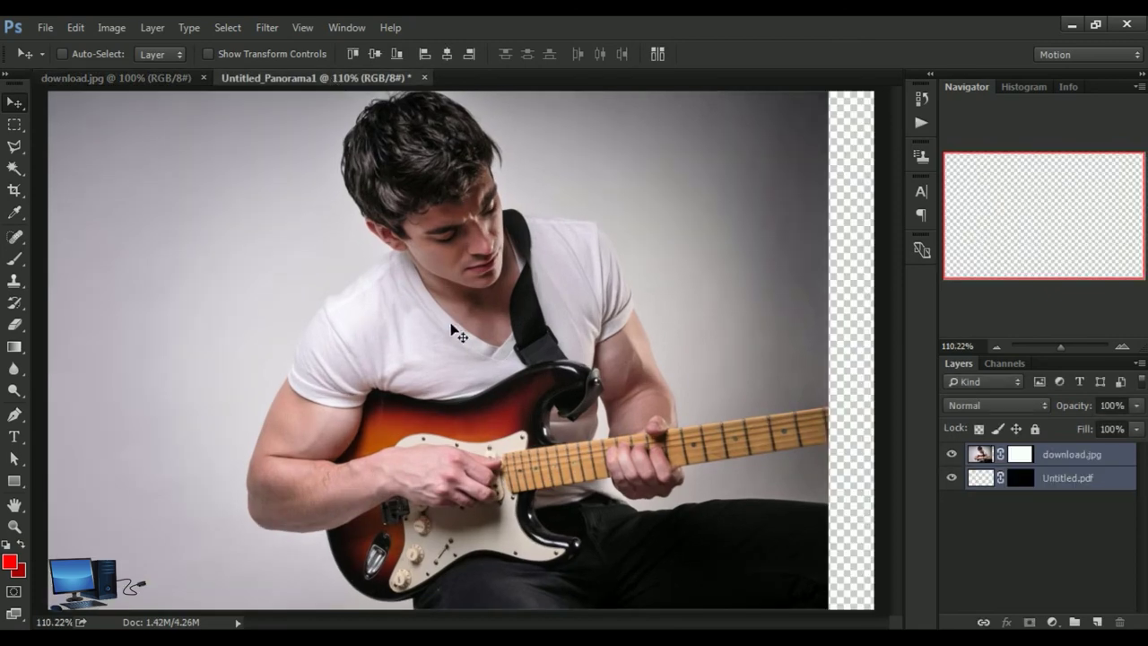
{"action": "mouse_move", "coordinate": [469, 348]}
{"action": "left_mouse_down"}
{"action": "mouse_move", "coordinate": [398, 308]}
{"action": "mouse_move", "coordinate": [492, 363]}
{"action": "left_mouse_up"}
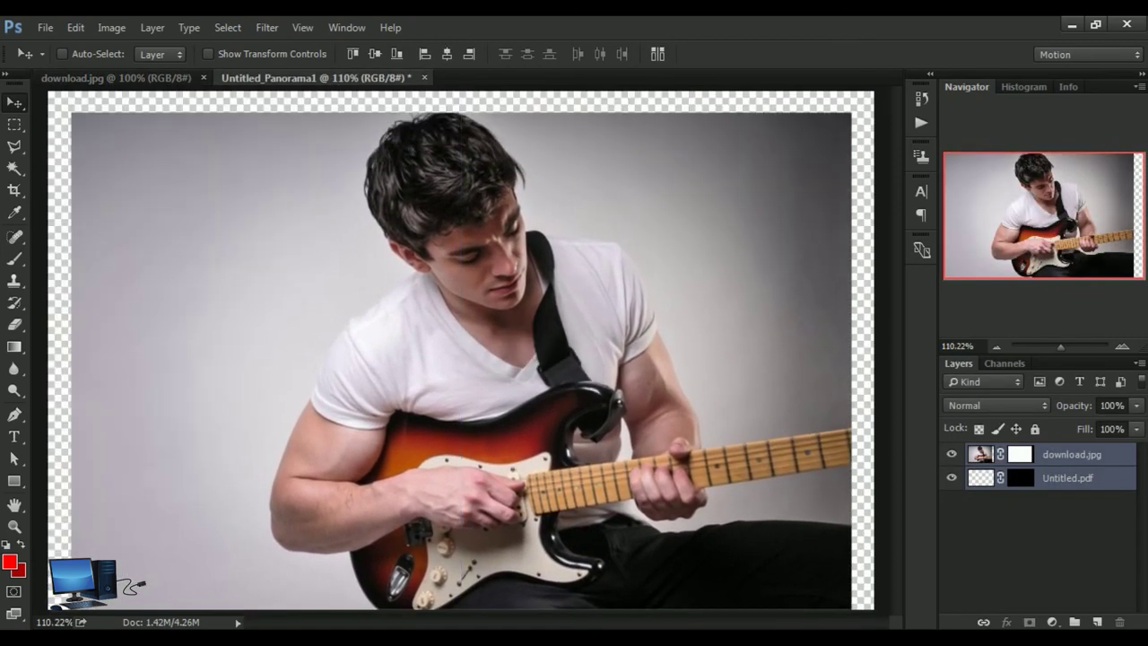
{"action": "left_click", "coordinate": [123, 78]}
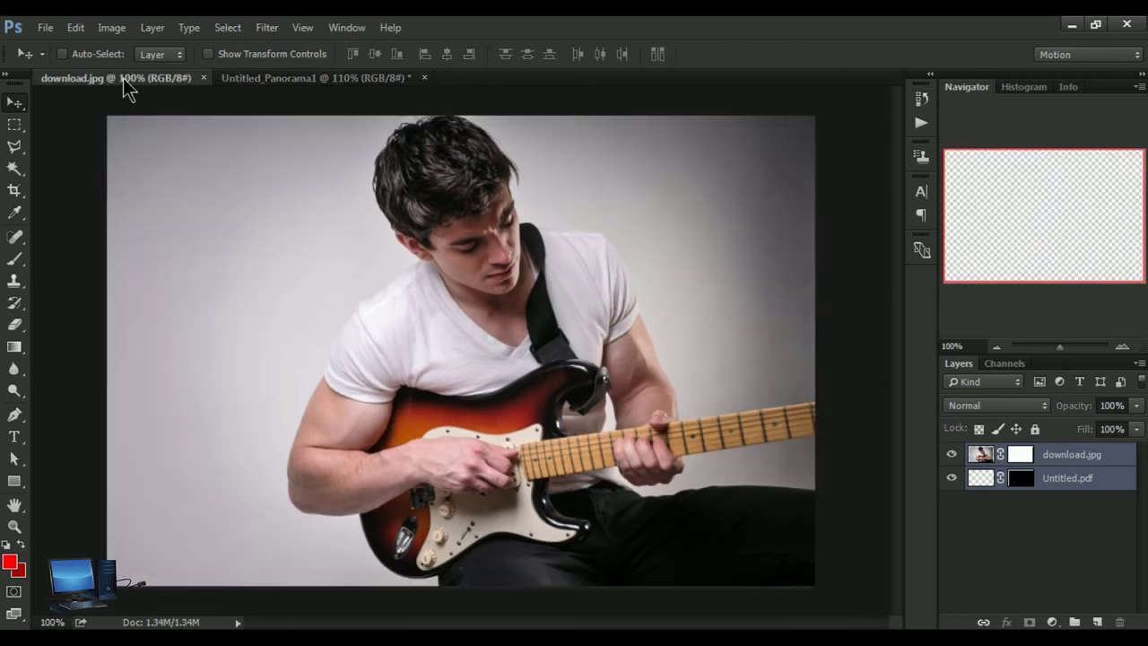
{"action": "left_click", "coordinate": [328, 79]}
{"action": "left_click_drag", "start_coordinate": [433, 304], "coordinate": [437, 283]}
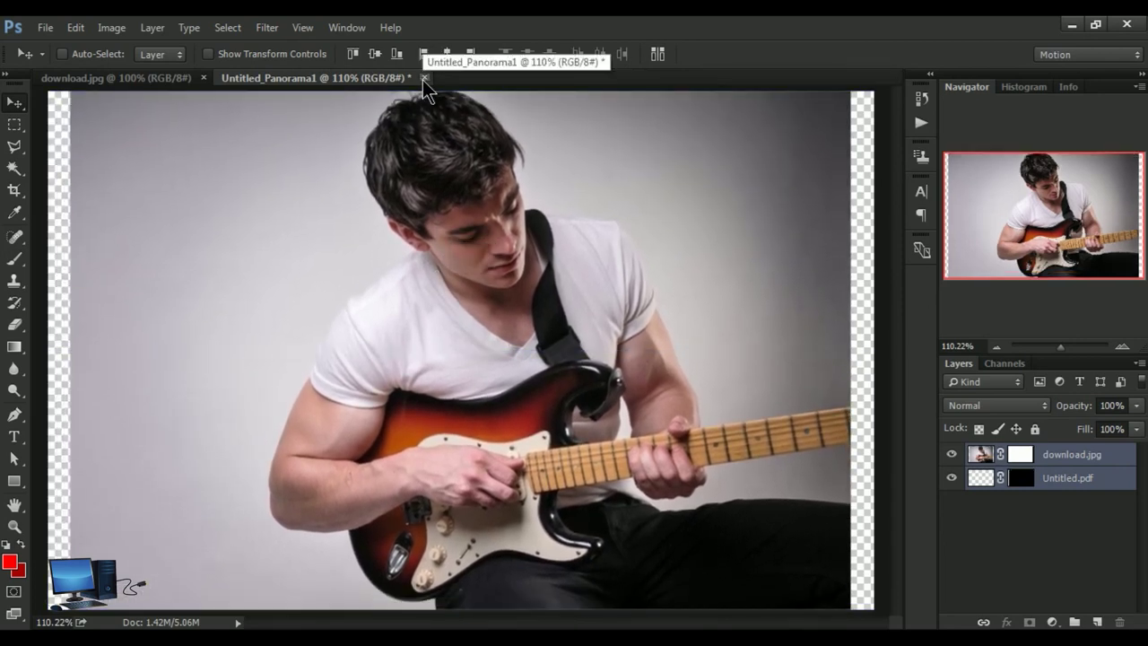
Close Untitled_Panorama1 without saving it
{"action": "left_click", "coordinate": [424, 79]}
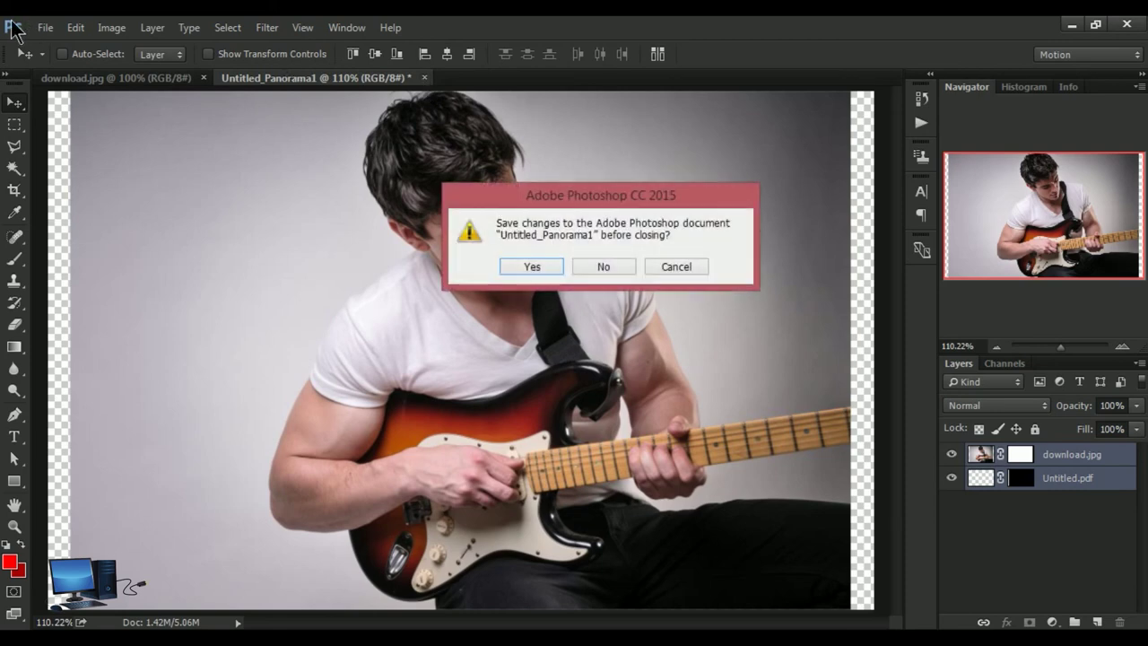
{"action": "left_click", "coordinate": [596, 266]}
{"action": "left_click", "coordinate": [45, 28]}
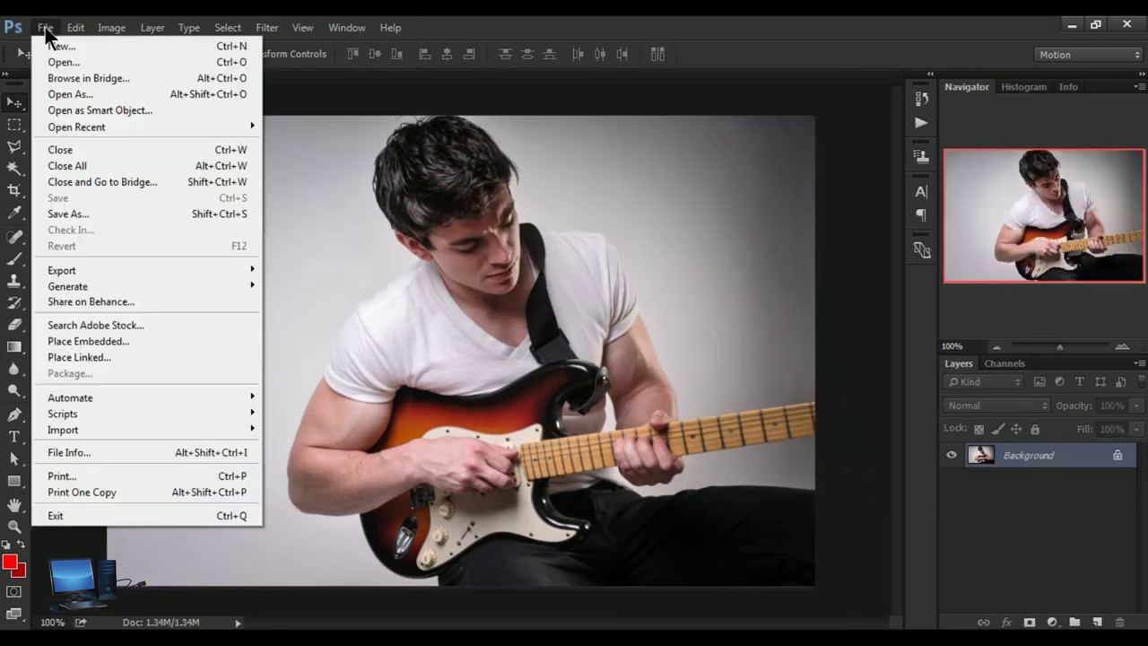
{"action": "mouse_move", "coordinate": [70, 397]}
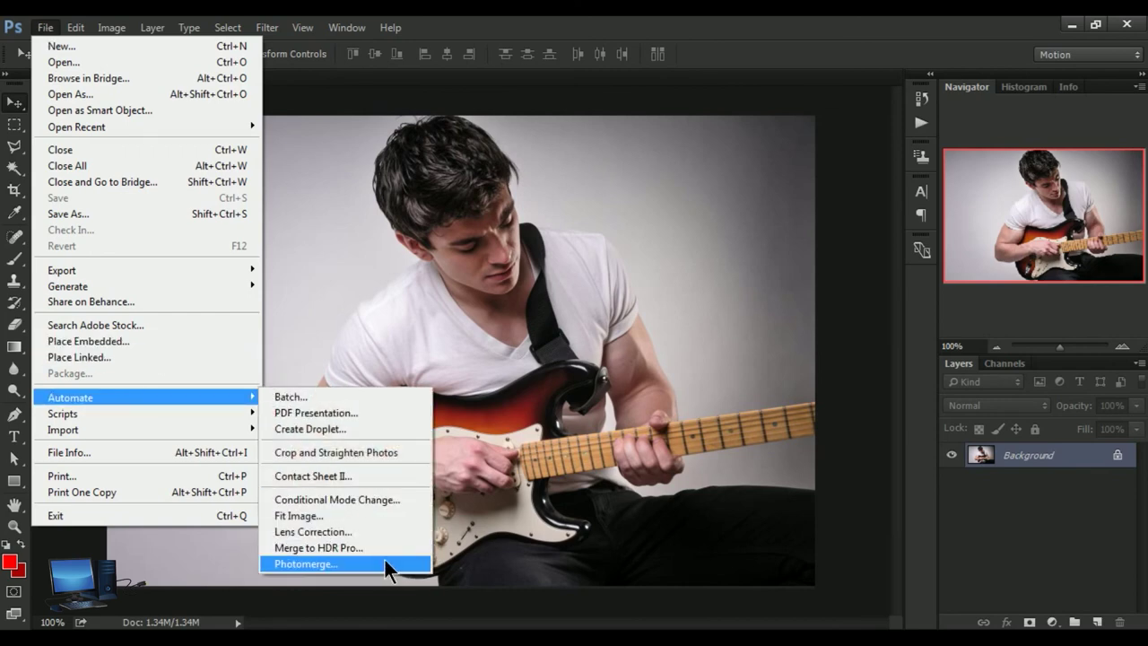
Start a Photomerge with the Cylindrical layout and Folder as the source
{"action": "left_click", "coordinate": [384, 564]}
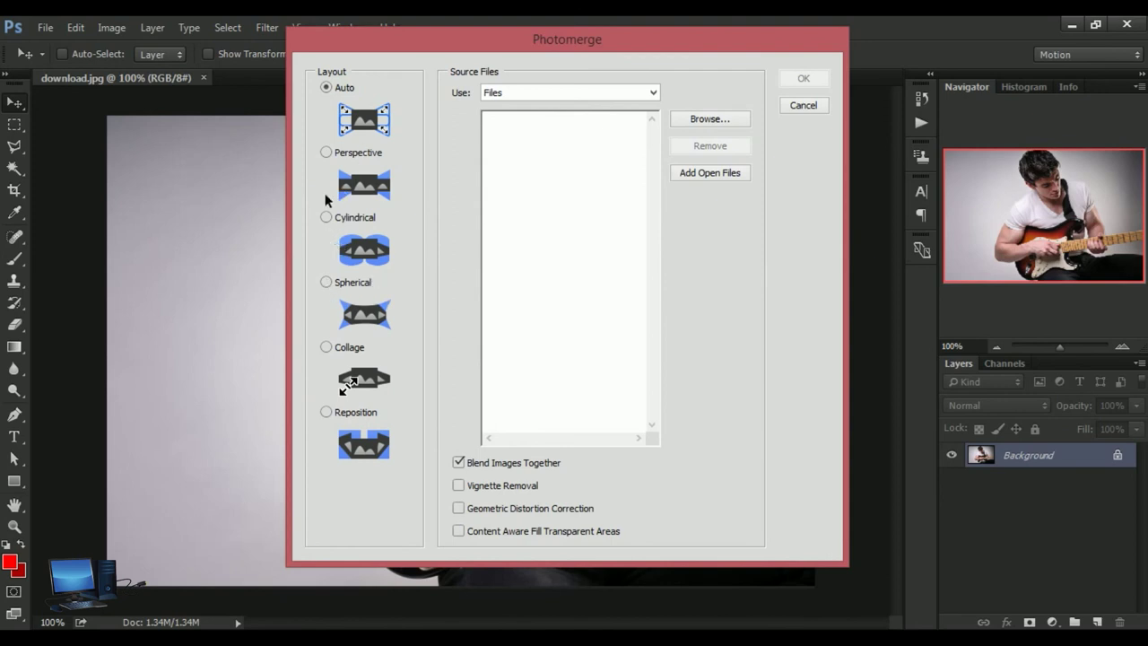
{"action": "left_click", "coordinate": [327, 217]}
{"action": "left_click", "coordinate": [653, 93]}
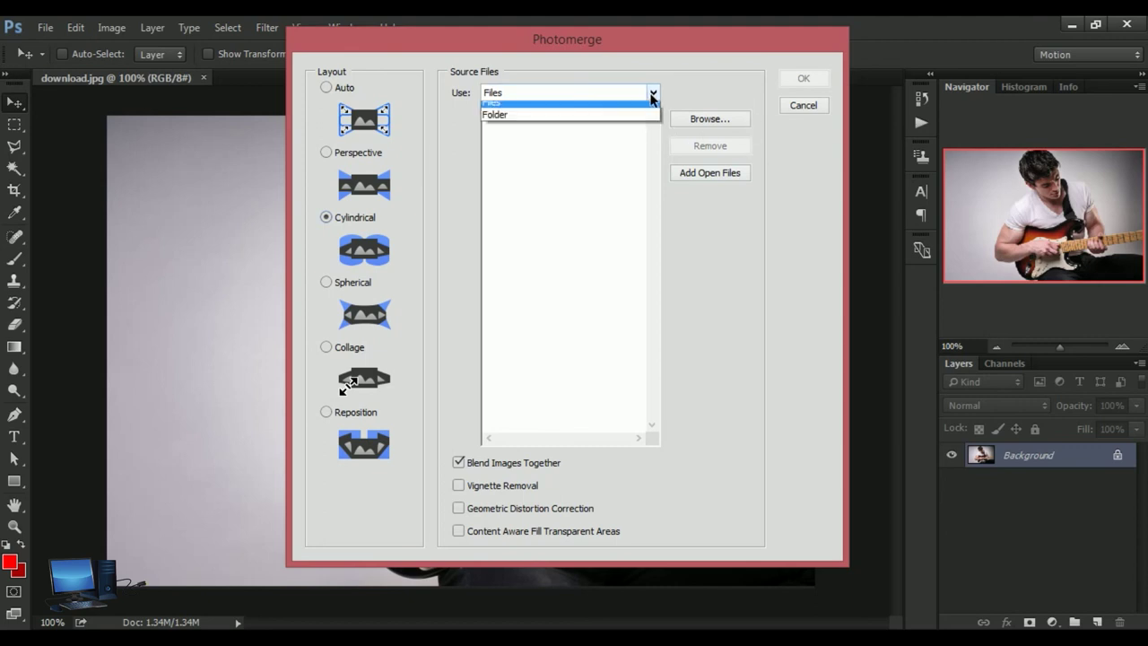
{"action": "left_click", "coordinate": [514, 123]}
Merge the Photo folder into a Cylindrical panorama
{"action": "left_click", "coordinate": [705, 119]}
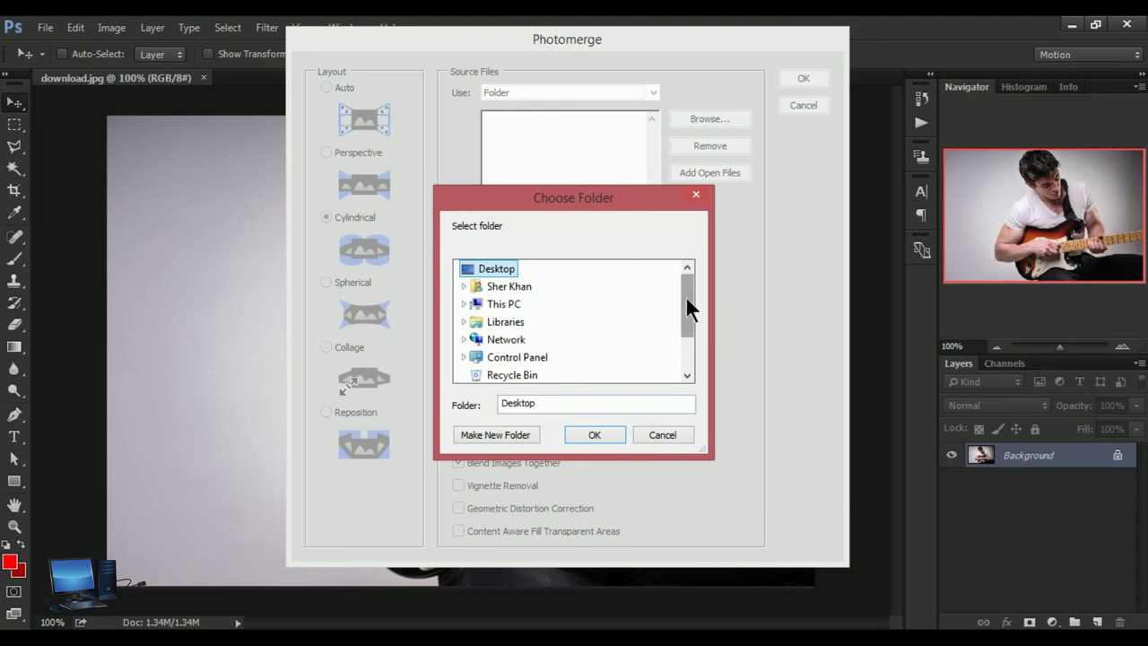
{"action": "scroll", "coordinate": [687, 302], "scroll_direction": "down", "scroll_amount": 2}
{"action": "left_click", "coordinate": [500, 357]}
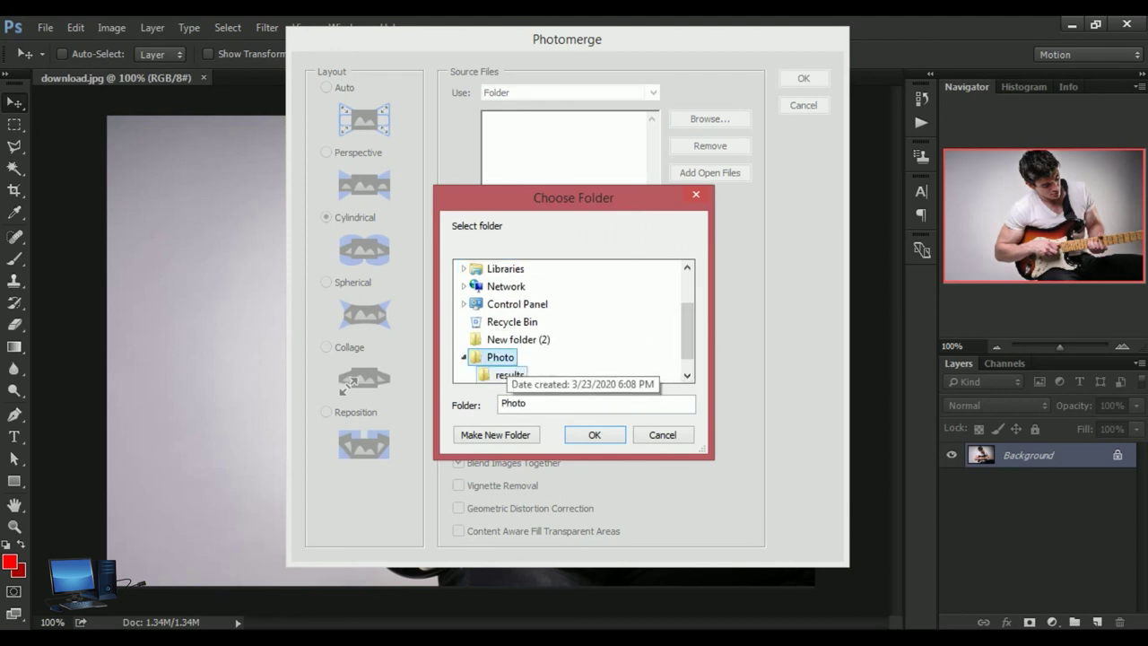
{"action": "left_click", "coordinate": [594, 435]}
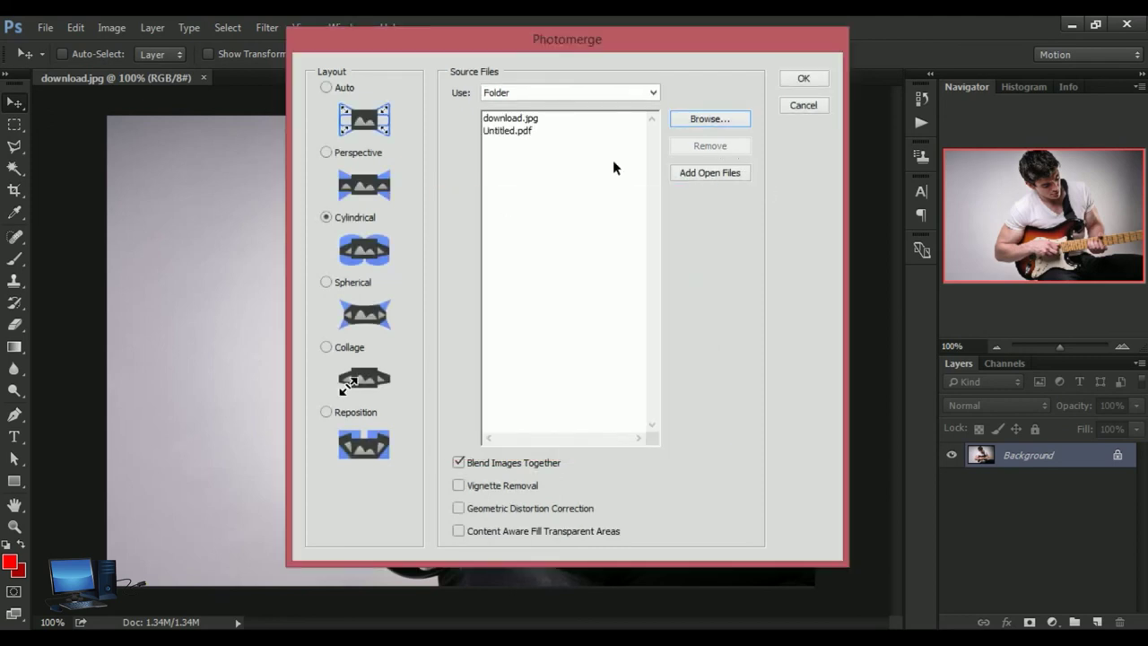
{"action": "left_click", "coordinate": [493, 119]}
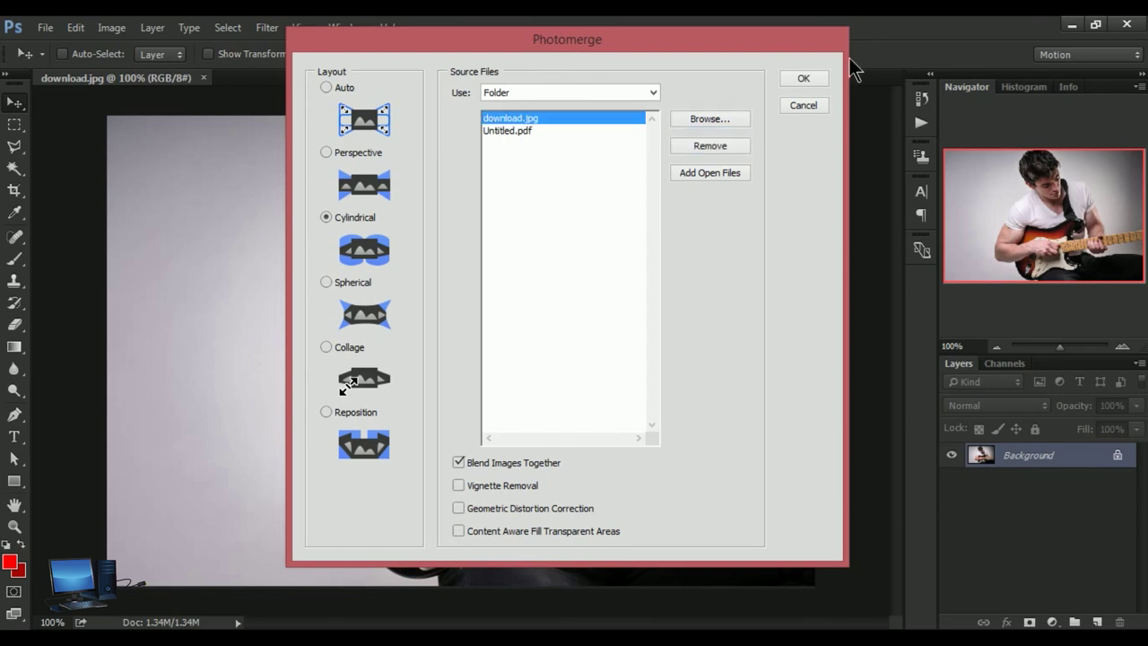
{"action": "left_click", "coordinate": [803, 80]}
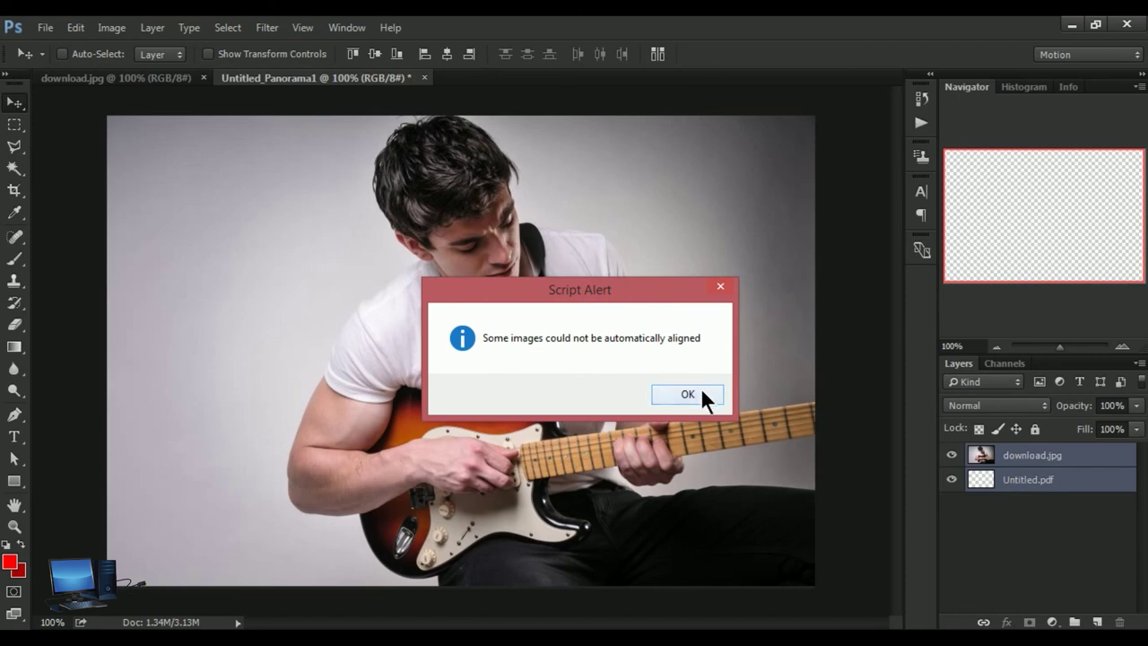
Dismiss the alignment warning and move the download.jpg layer slightly lower on the panorama
{"action": "left_click", "coordinate": [704, 390]}
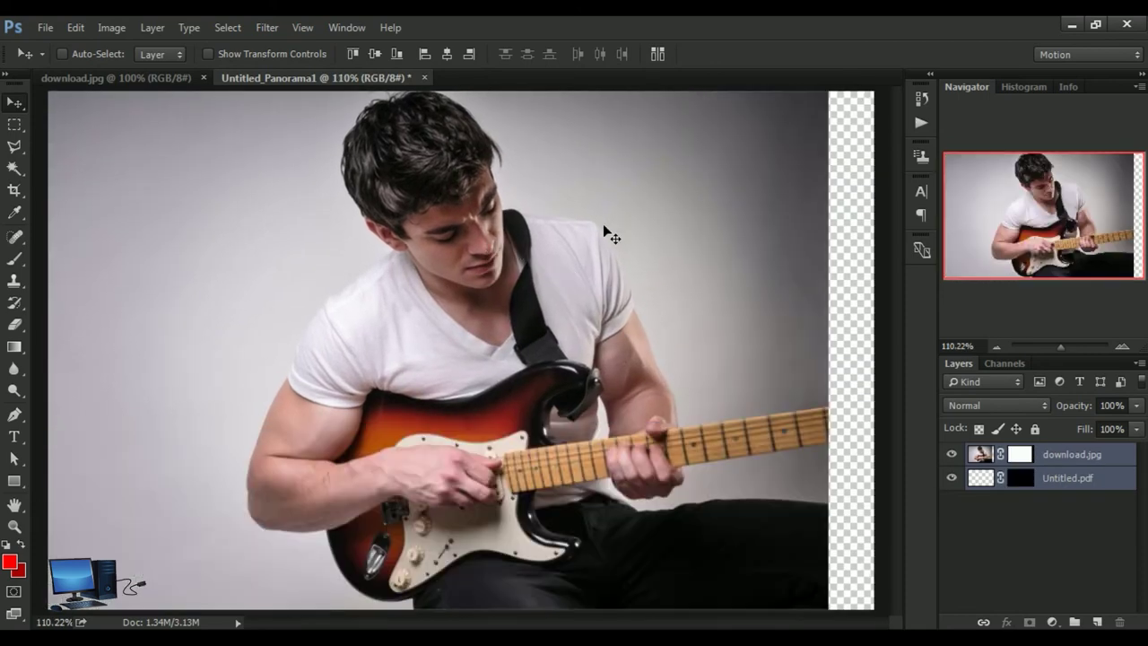
{"action": "left_click", "coordinate": [109, 80]}
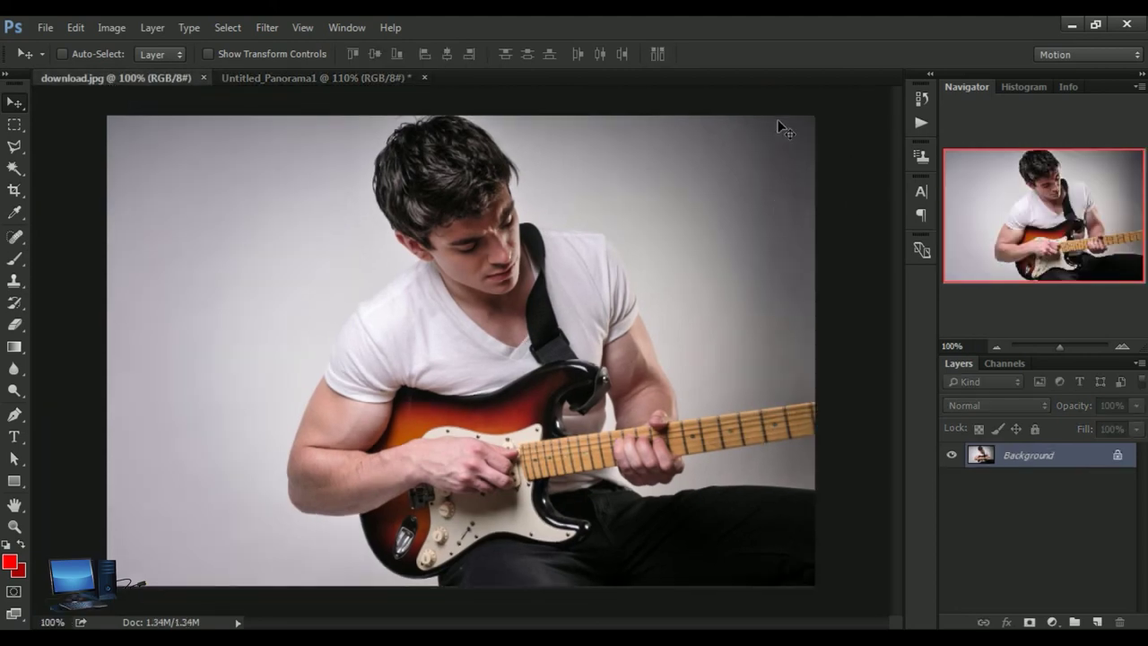
{"action": "left_click", "coordinate": [319, 79]}
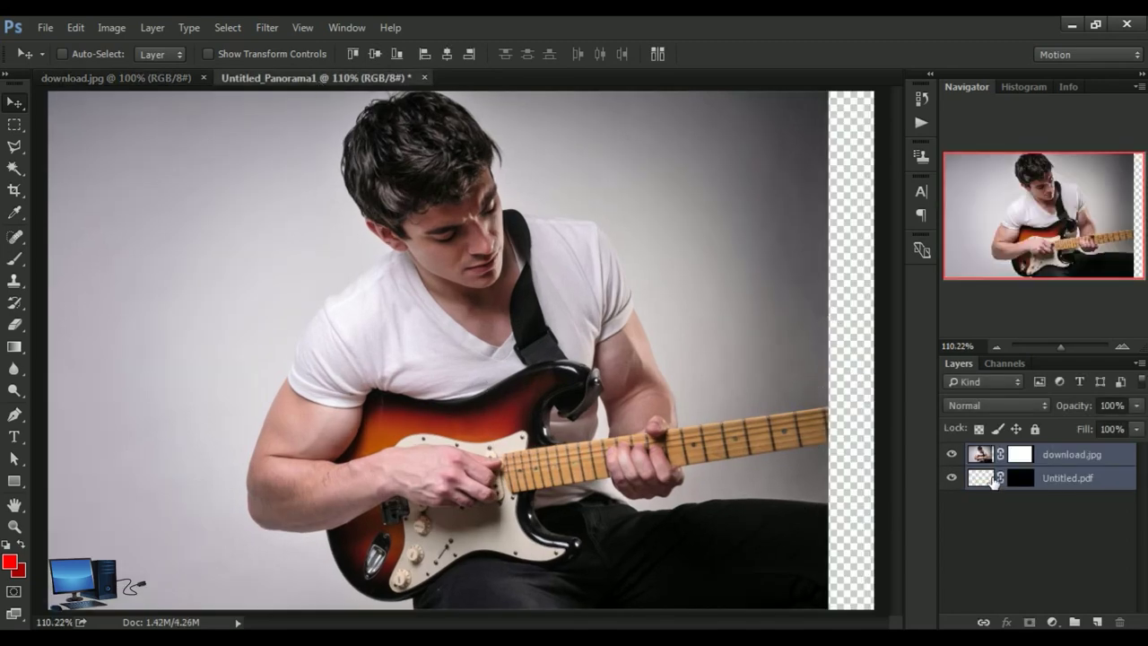
{"action": "left_click_drag", "start_coordinate": [531, 289], "coordinate": [552, 314]}
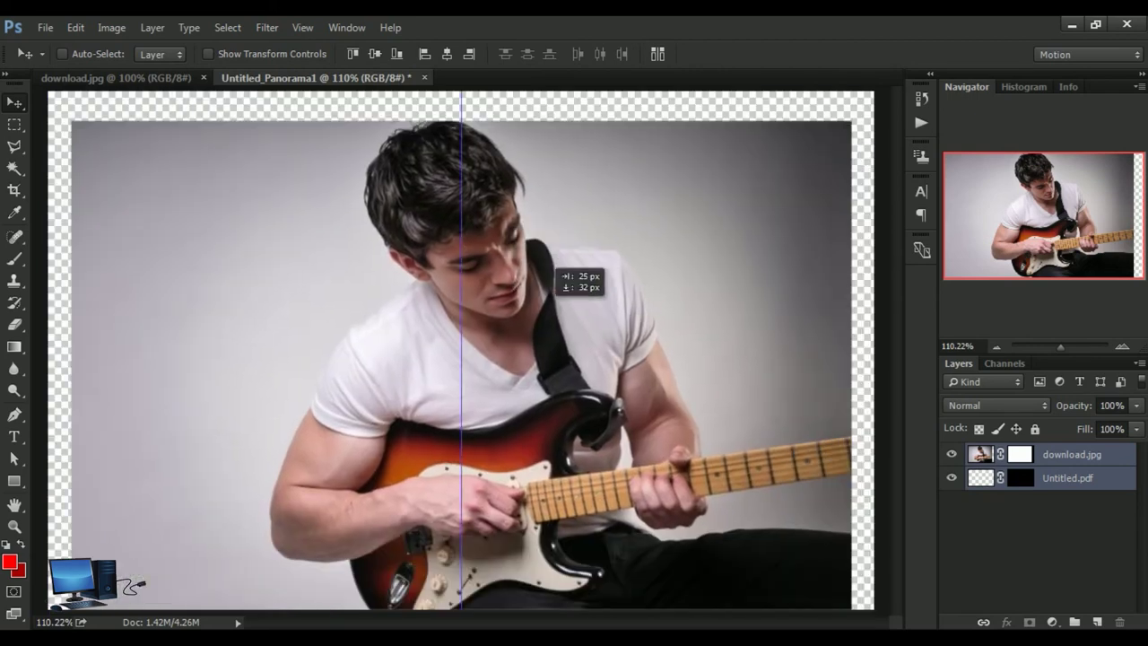
{"action": "left_click_drag", "start_coordinate": [555, 269], "coordinate": [542, 232]}
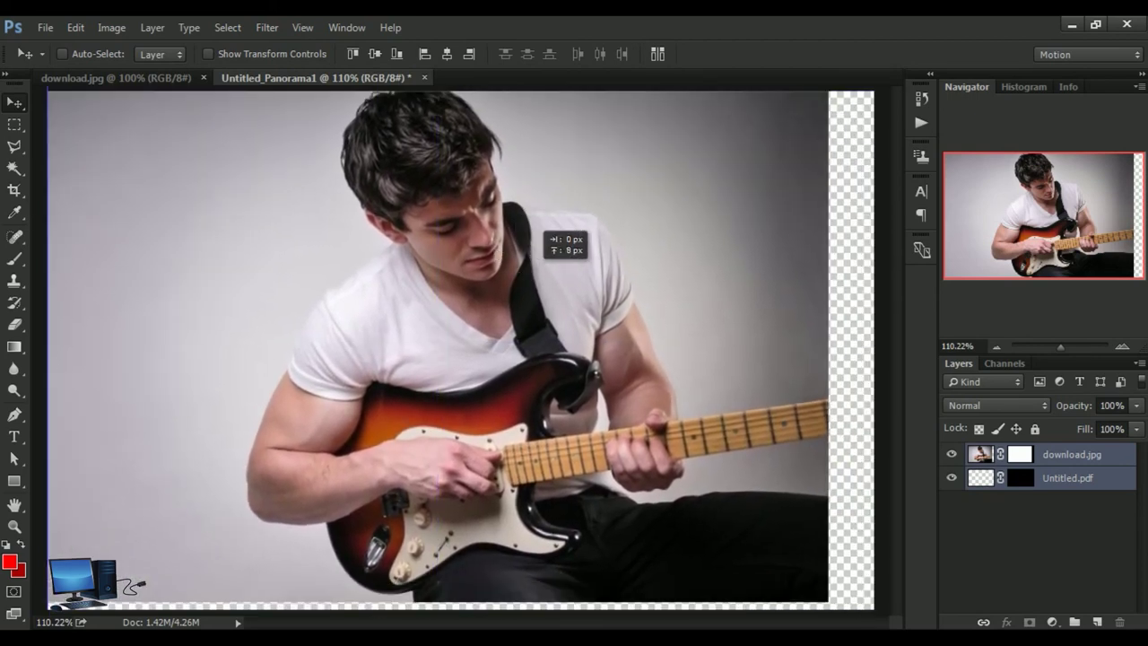
{"action": "left_click_drag", "start_coordinate": [542, 232], "coordinate": [538, 240]}
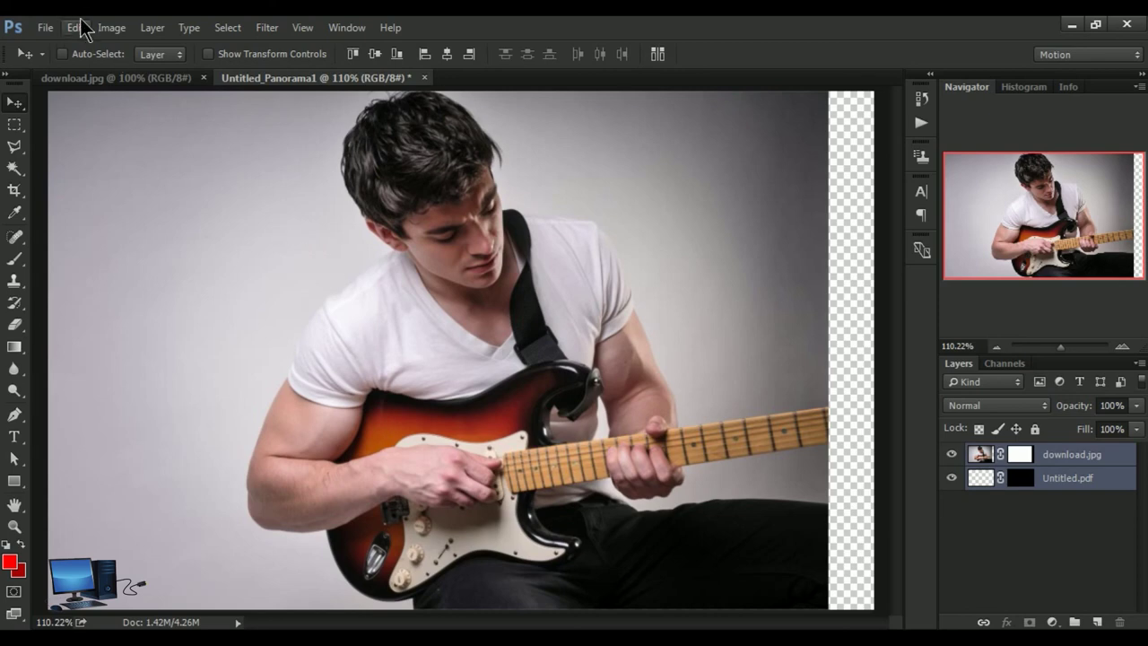
{"action": "left_click", "coordinate": [45, 29]}
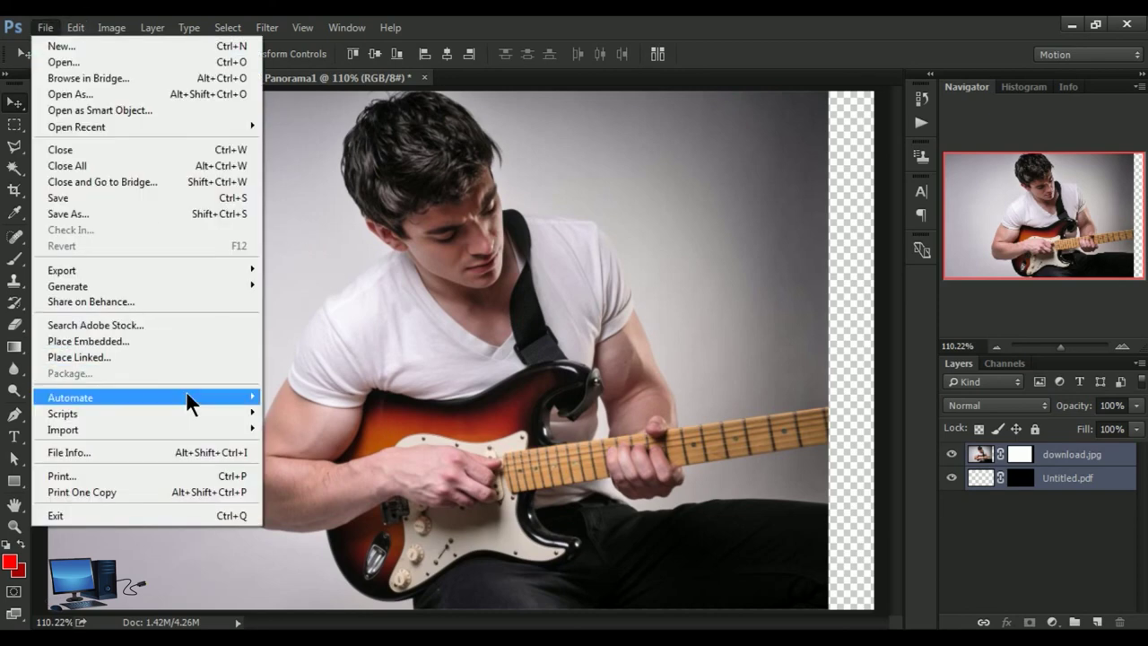